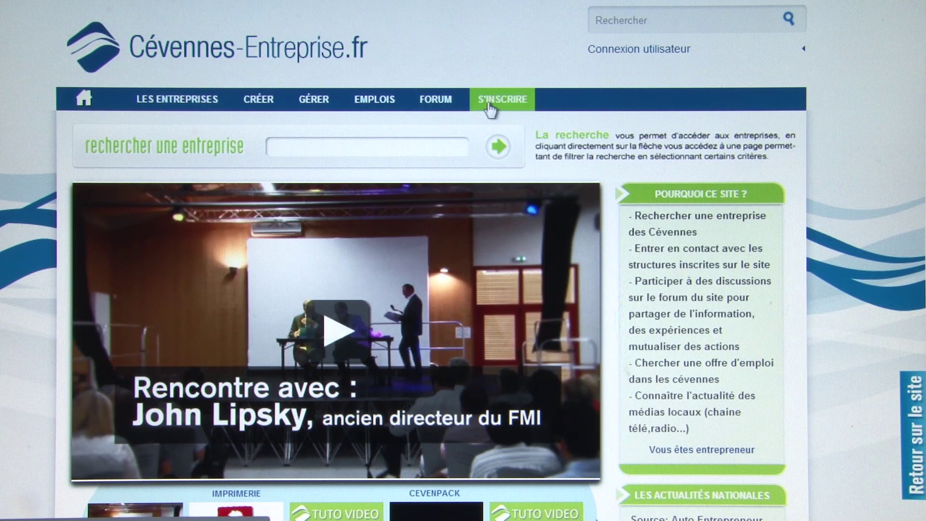
- Try the site-wide search and its earlier suggestions, then open and close the user login panel
{"action": "left_click", "coordinate": [602, 24]}
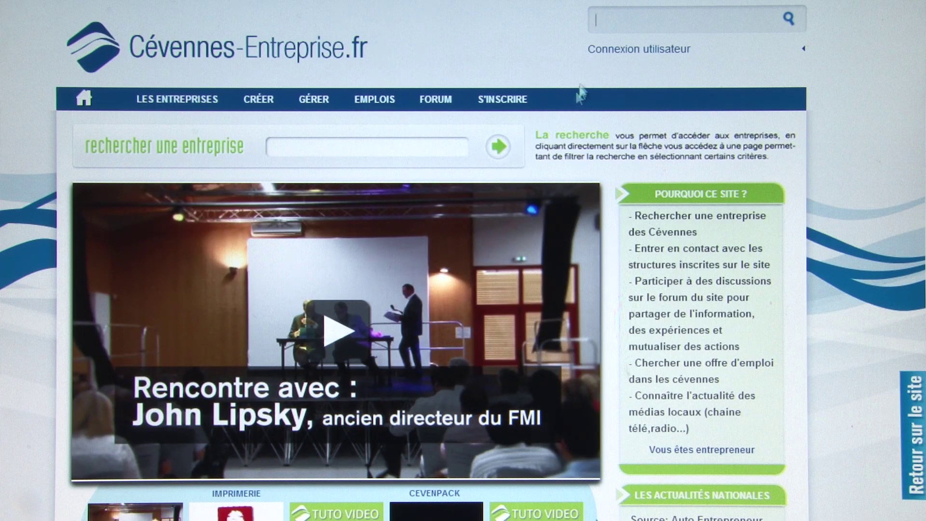
{"action": "left_click", "coordinate": [617, 17]}
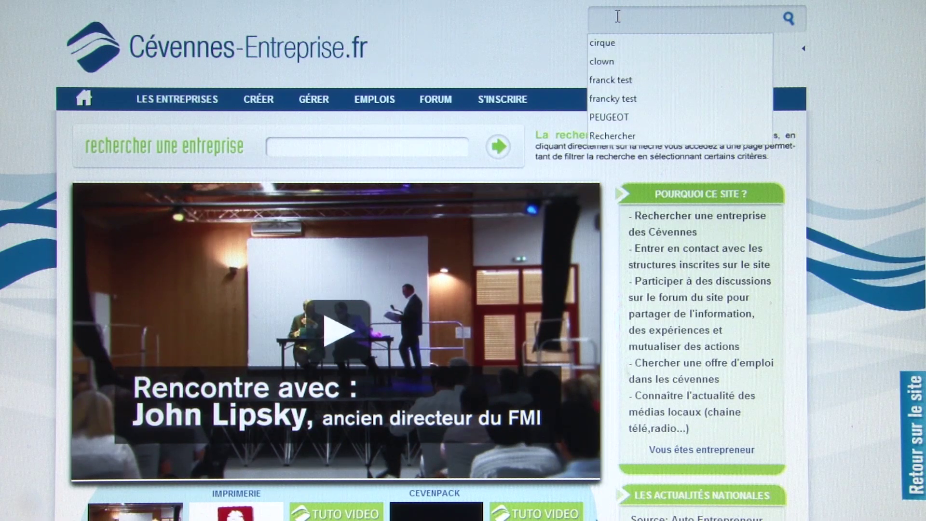
{"action": "left_click", "coordinate": [553, 24]}
{"action": "left_click", "coordinate": [628, 52]}
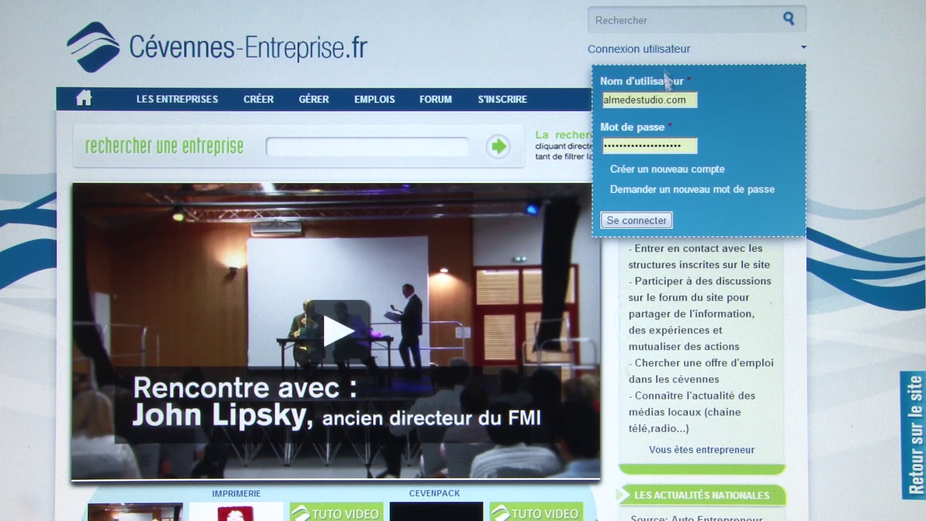
{"action": "left_click", "coordinate": [657, 50]}
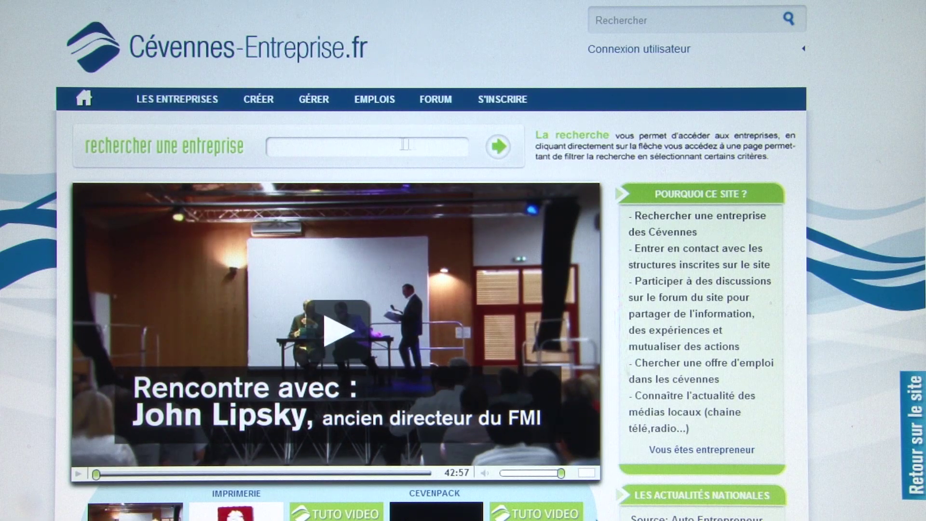
- Start a company search and browse the featured thumbnails forward and back
{"action": "left_click", "coordinate": [331, 148]}
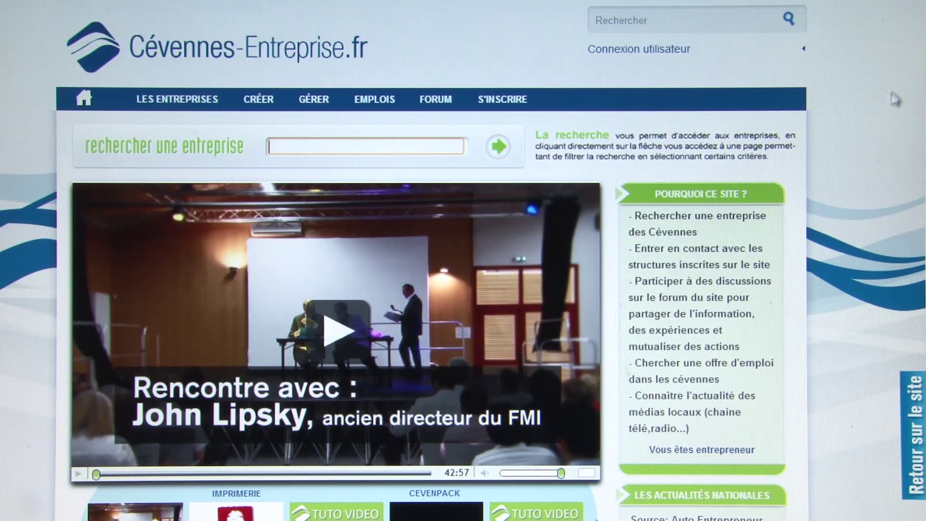
{"action": "scroll", "coordinate": [332, 148], "scroll_direction": "down", "scroll_amount": 2}
{"action": "scroll", "coordinate": [381, 219], "scroll_direction": "down", "scroll_amount": 1}
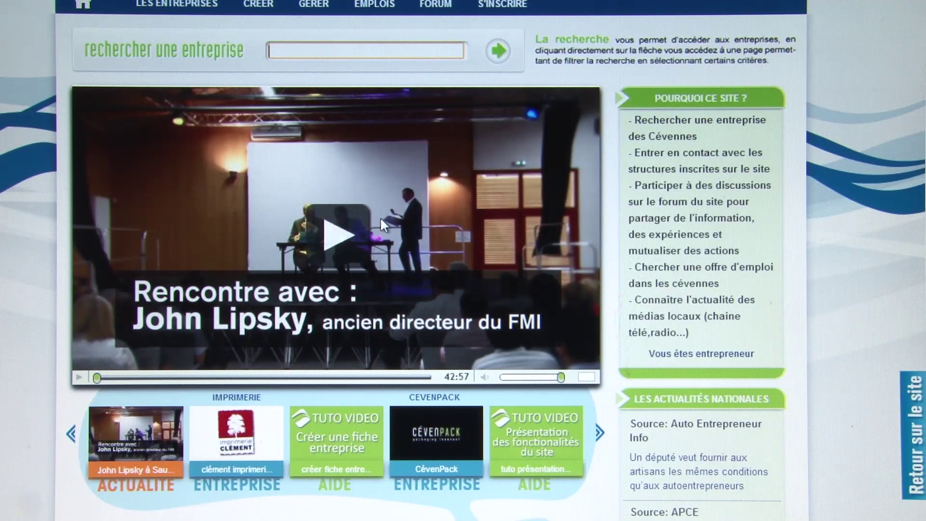
{"action": "left_click", "coordinate": [600, 431]}
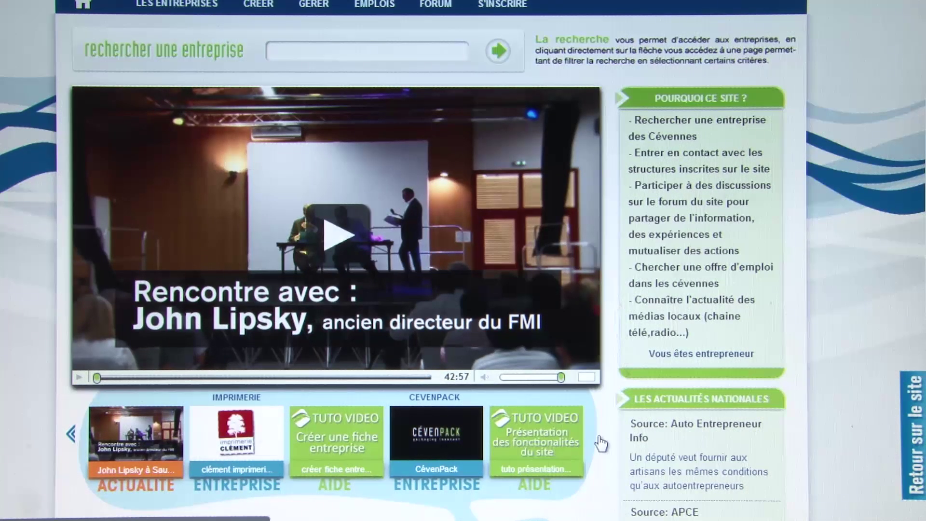
{"action": "left_click", "coordinate": [71, 432]}
{"action": "scroll", "coordinate": [180, 426], "scroll_direction": "down", "scroll_amount": 2}
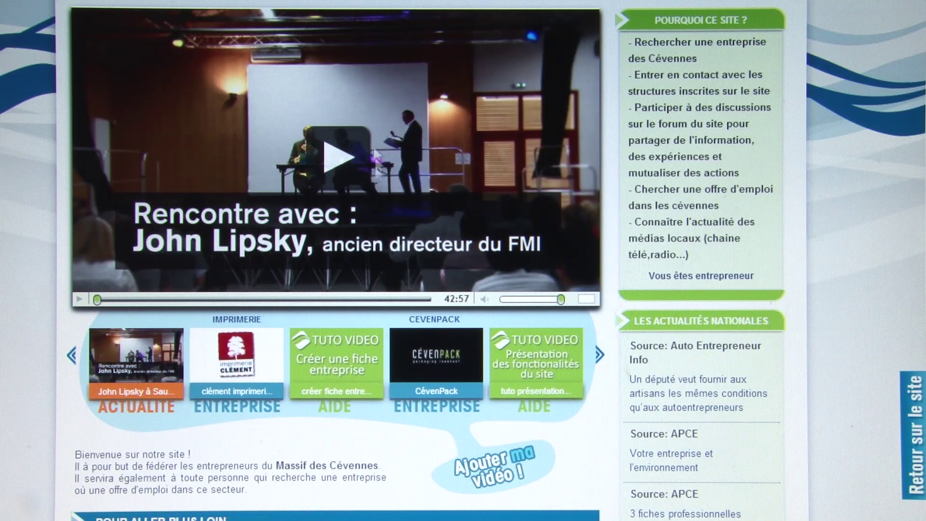
- Play the John Lipsky conference video, skip to about 08:26, pause, lower the volume, view fullscreen, and reload it
{"action": "left_click", "coordinate": [331, 161]}
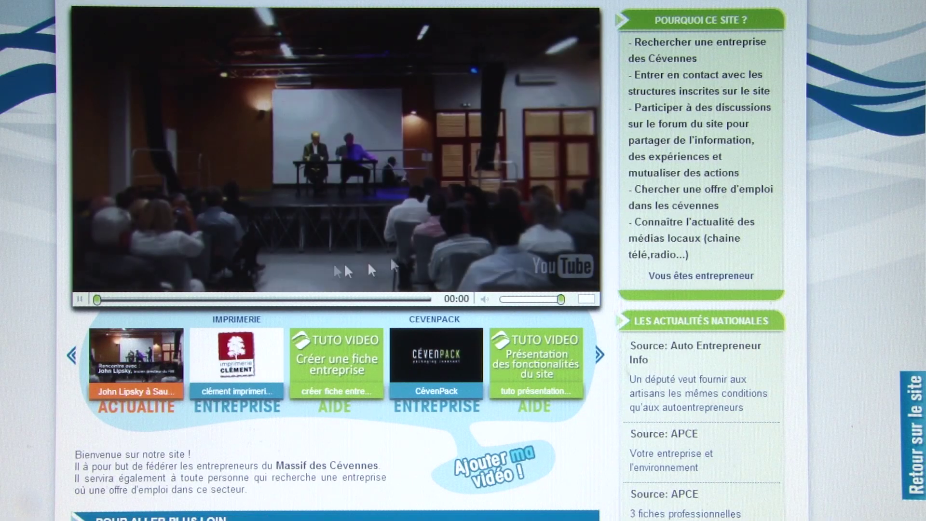
{"action": "left_click_drag", "start_coordinate": [100, 298], "coordinate": [201, 299]}
{"action": "left_click", "coordinate": [80, 299]}
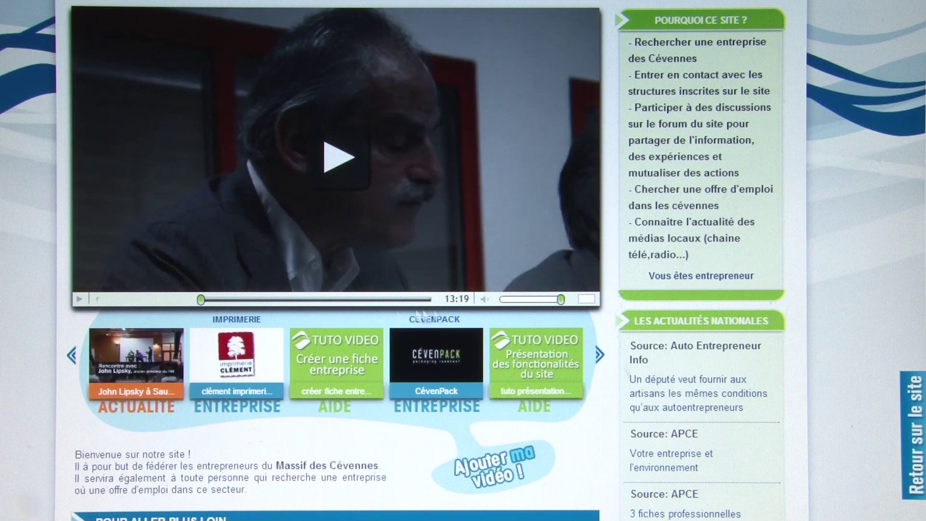
{"action": "mouse_move", "coordinate": [560, 299]}
{"action": "left_mouse_down"}
{"action": "mouse_move", "coordinate": [528, 301]}
{"action": "mouse_move", "coordinate": [560, 299]}
{"action": "left_mouse_up"}
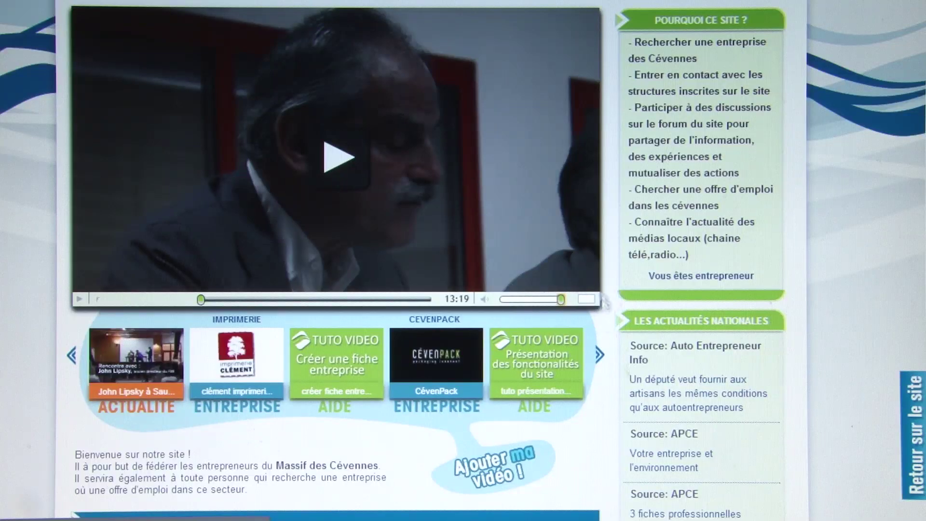
{"action": "left_click", "coordinate": [587, 300]}
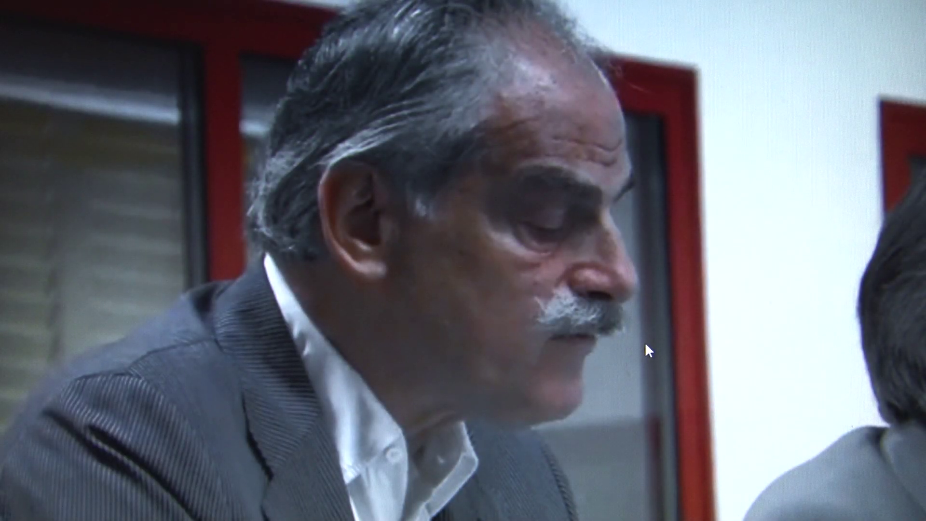
{"action": "key", "text": "Escape"}
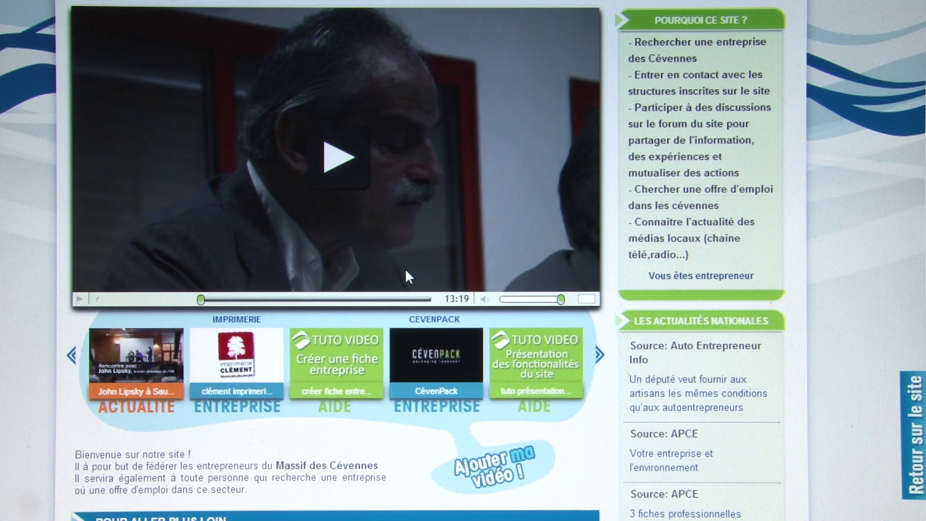
{"action": "left_click", "coordinate": [133, 368]}
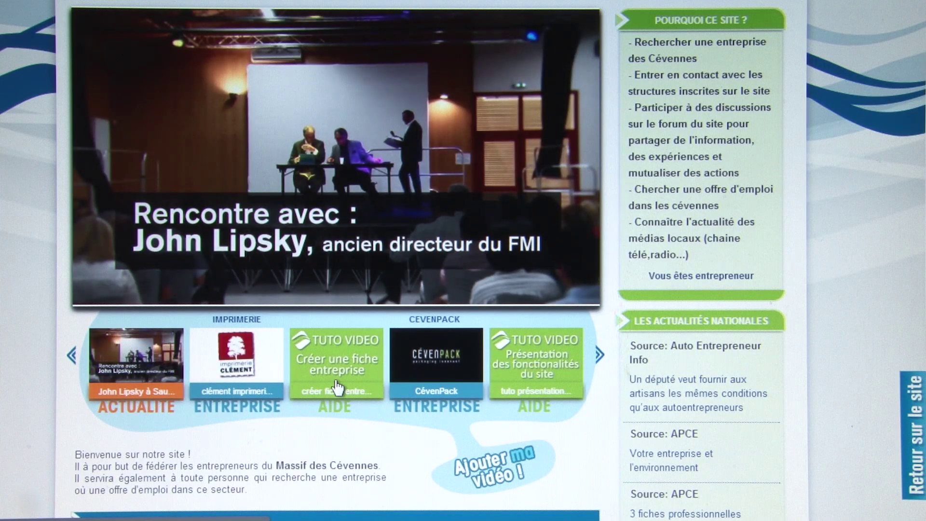
- Scroll past the welcome text to 'Les actualités des entreprises' with its three ALMEDE STUDIO posts
{"action": "scroll", "coordinate": [337, 386], "scroll_direction": "down", "scroll_amount": 3}
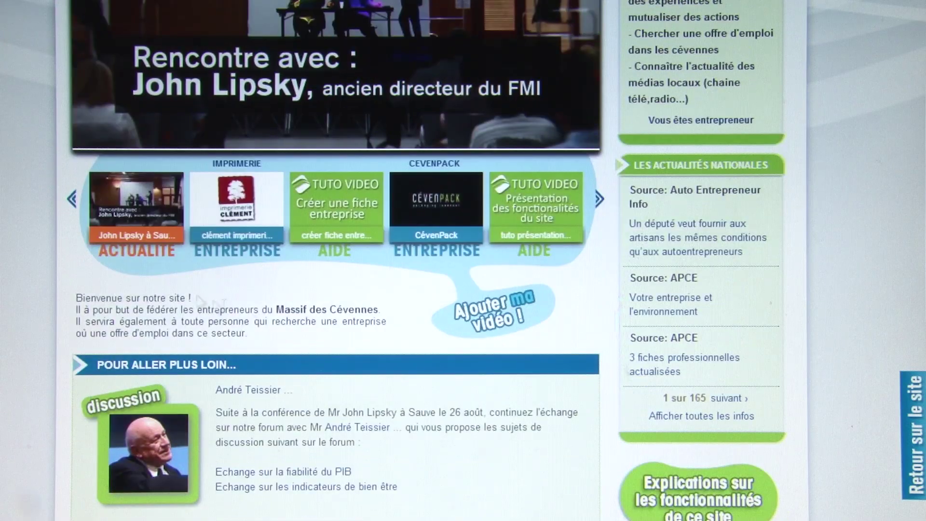
{"action": "left_click_drag", "start_coordinate": [123, 298], "coordinate": [263, 316]}
{"action": "left_click", "coordinate": [265, 311]}
{"action": "scroll", "coordinate": [264, 311], "scroll_direction": "down", "scroll_amount": 2}
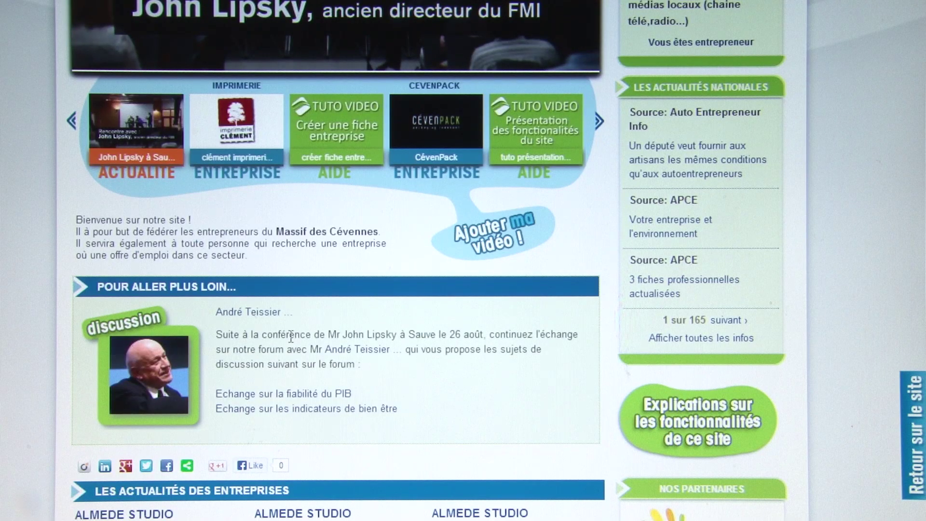
{"action": "scroll", "coordinate": [291, 337], "scroll_direction": "up", "scroll_amount": 6}
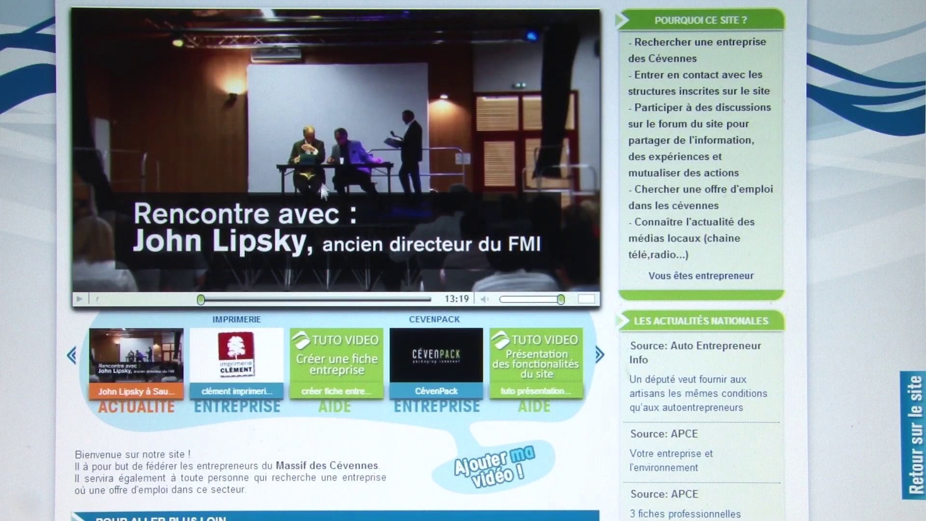
{"action": "scroll", "coordinate": [365, 235], "scroll_direction": "down", "scroll_amount": 4}
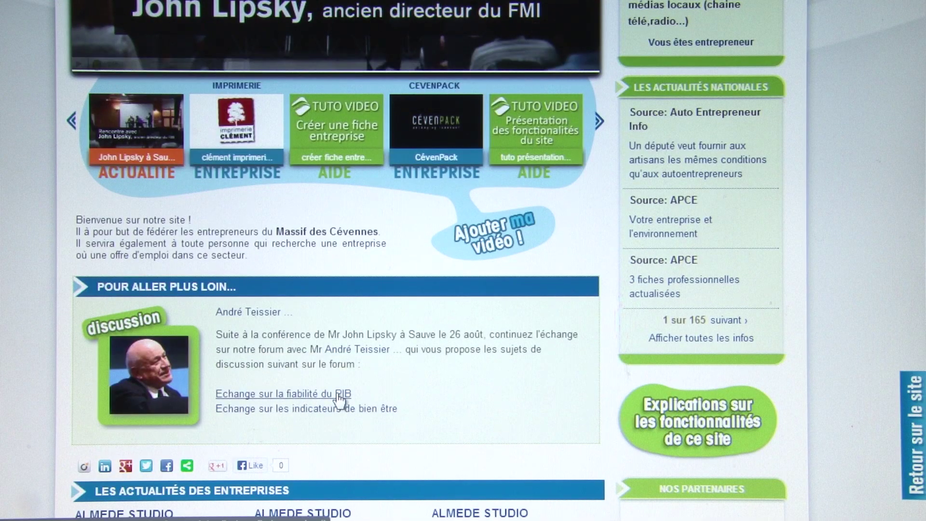
{"action": "scroll", "coordinate": [346, 372], "scroll_direction": "down", "scroll_amount": 3}
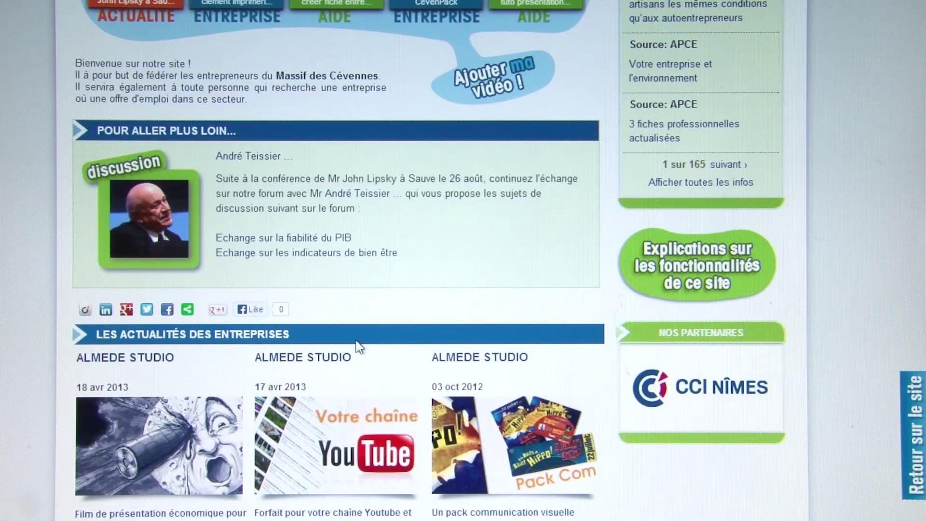
{"action": "scroll", "coordinate": [358, 346], "scroll_direction": "down", "scroll_amount": 2}
{"action": "scroll", "coordinate": [358, 345], "scroll_direction": "down", "scroll_amount": 2}
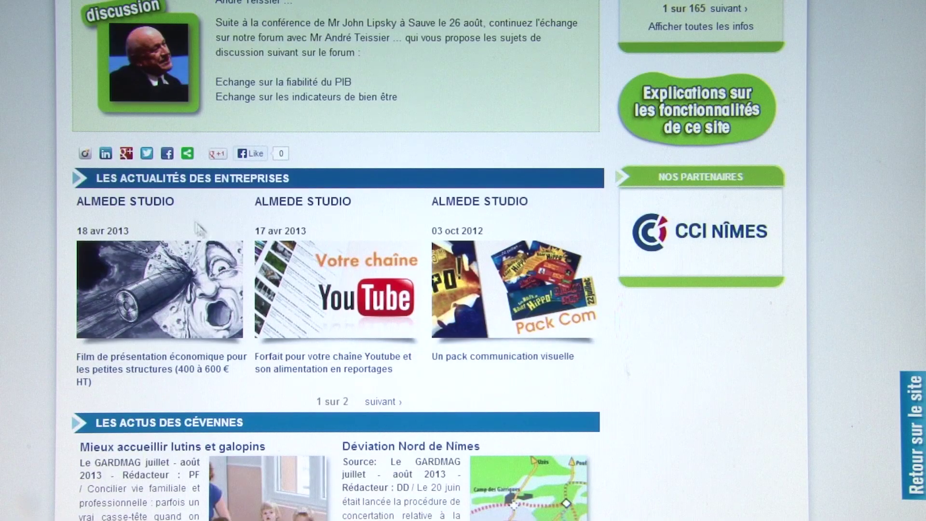
{"action": "left_click_drag", "start_coordinate": [178, 179], "coordinate": [230, 183]}
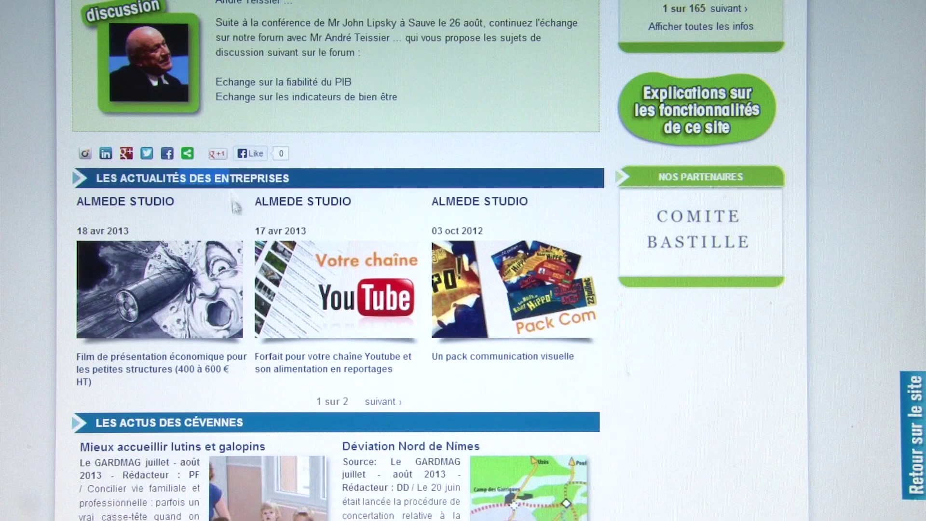
{"action": "left_click", "coordinate": [232, 181]}
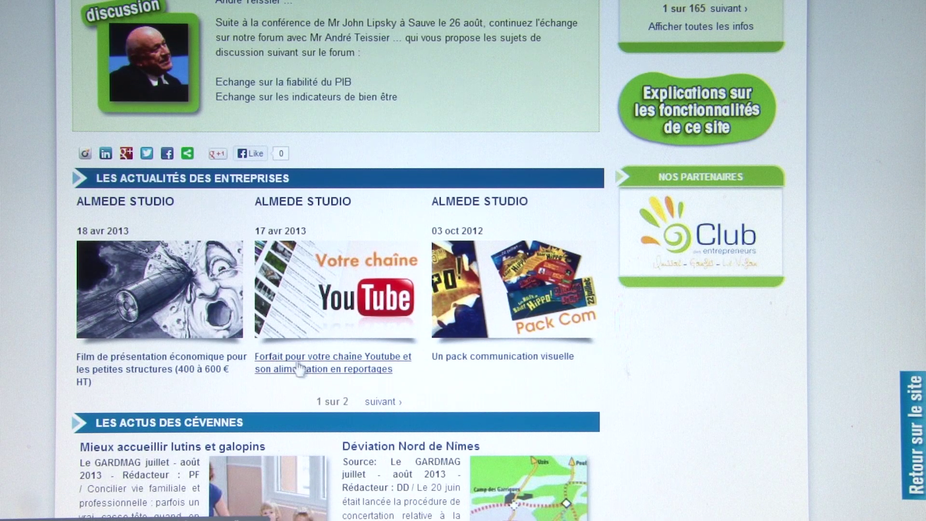
- Open the YouTube channel package article and scroll through it
{"action": "left_click", "coordinate": [338, 359]}
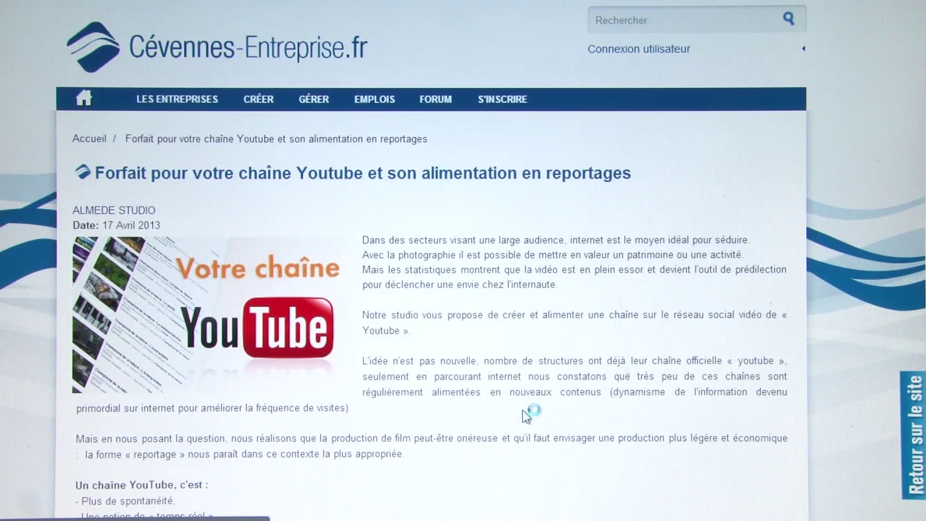
{"action": "scroll", "coordinate": [521, 405], "scroll_direction": "down", "scroll_amount": 8}
{"action": "scroll", "coordinate": [517, 400], "scroll_direction": "up", "scroll_amount": 2}
{"action": "scroll", "coordinate": [517, 401], "scroll_direction": "up", "scroll_amount": 5}
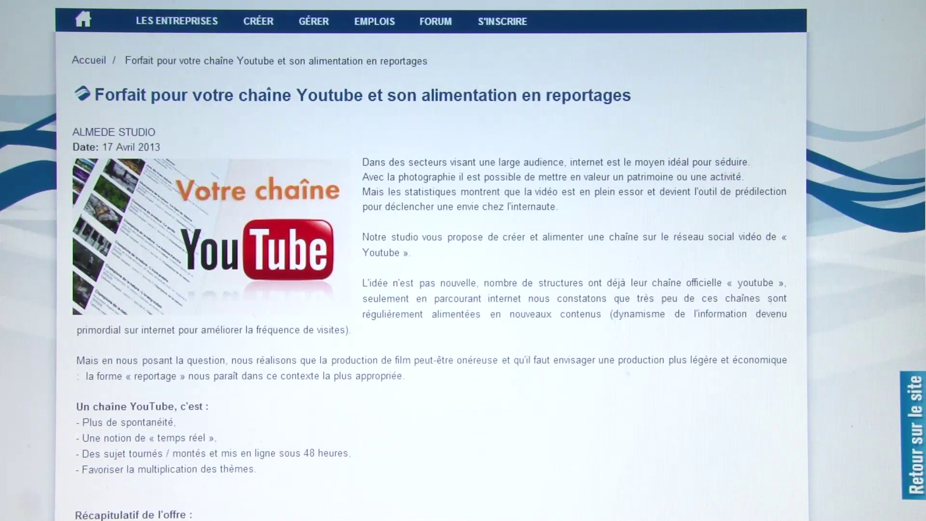
{"action": "scroll", "coordinate": [508, 231], "scroll_direction": "down", "scroll_amount": 7}
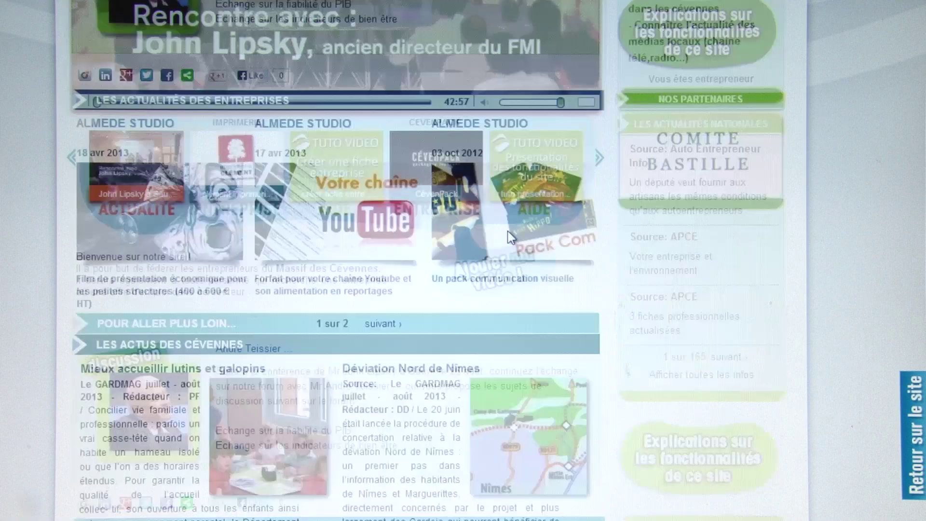
{"action": "scroll", "coordinate": [508, 231], "scroll_direction": "up", "scroll_amount": 2}
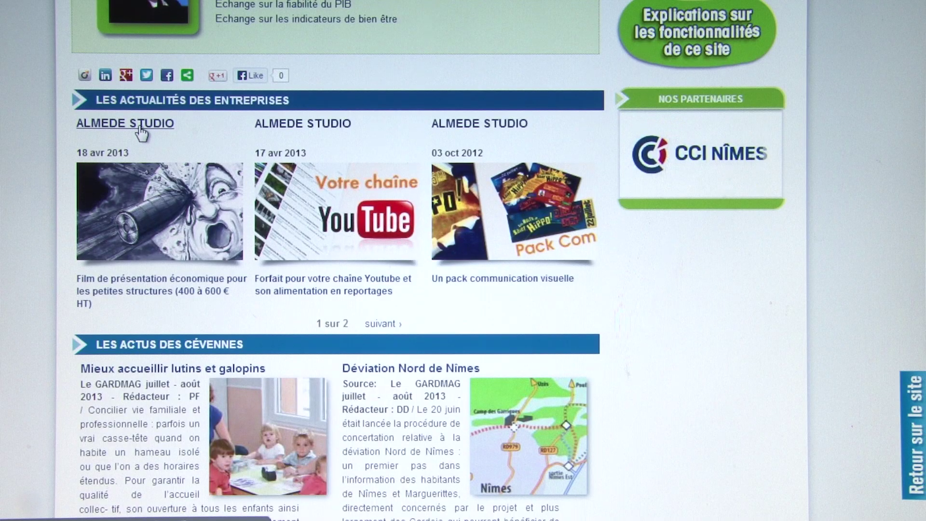
{"action": "scroll", "coordinate": [140, 133], "scroll_direction": "down", "scroll_amount": 2}
{"action": "scroll", "coordinate": [140, 133], "scroll_direction": "down", "scroll_amount": 2}
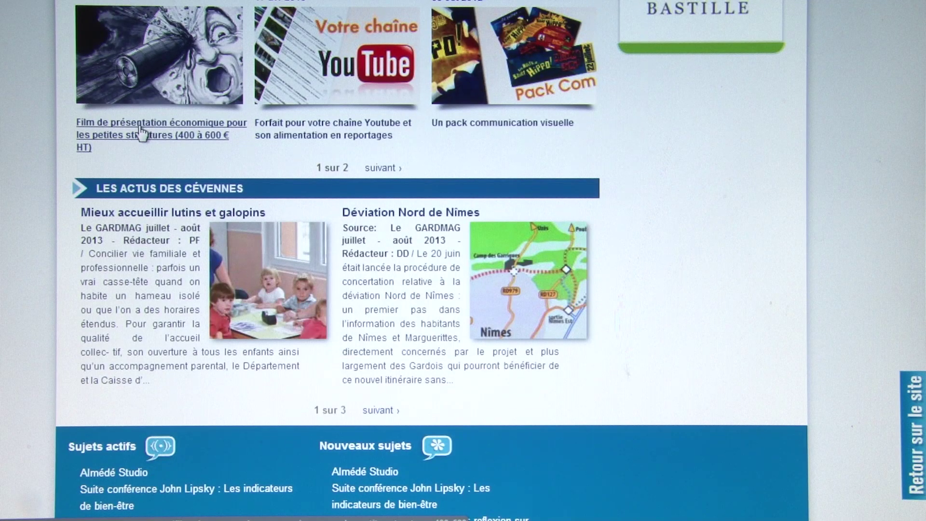
- Page 'Les actus des Cévennes' forward, then back to page 1 of 3
{"action": "left_click", "coordinate": [388, 411]}
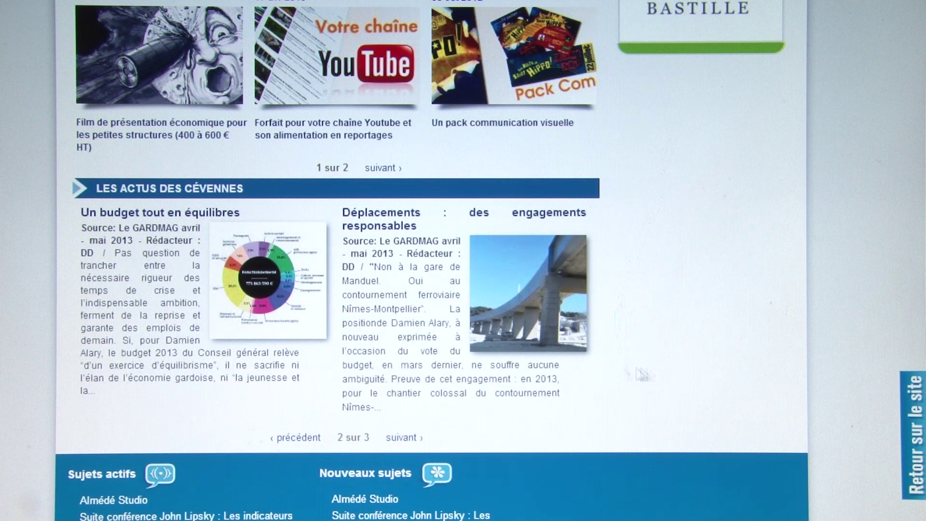
{"action": "left_click", "coordinate": [315, 438]}
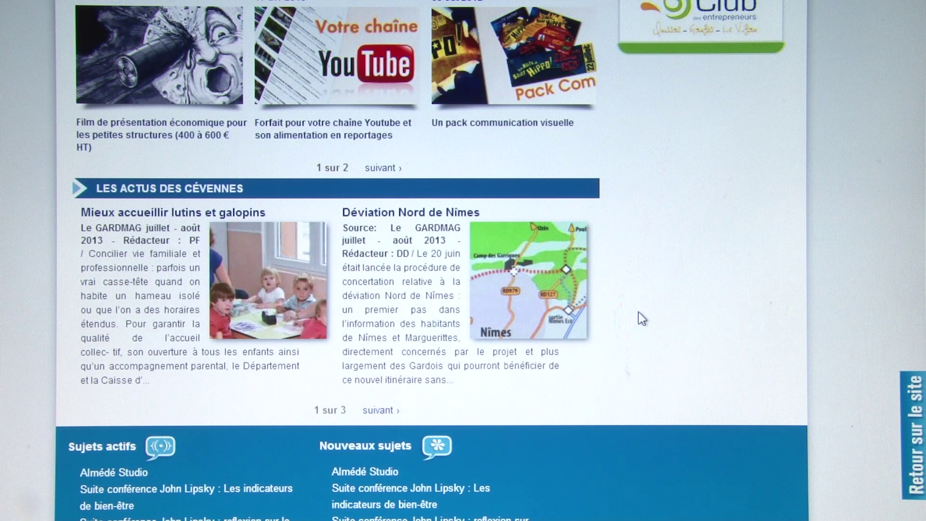
{"action": "scroll", "coordinate": [638, 311], "scroll_direction": "up", "scroll_amount": 8}
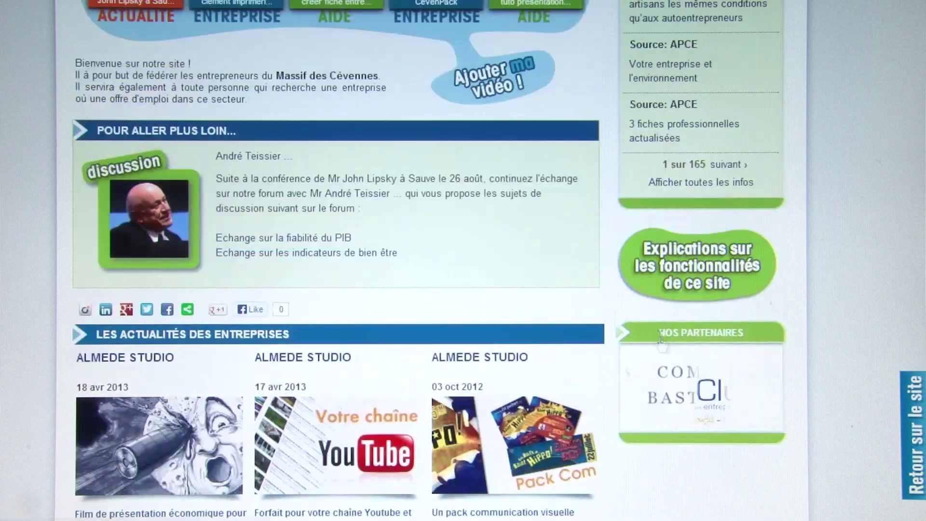
{"action": "scroll", "coordinate": [660, 338], "scroll_direction": "up", "scroll_amount": 10}
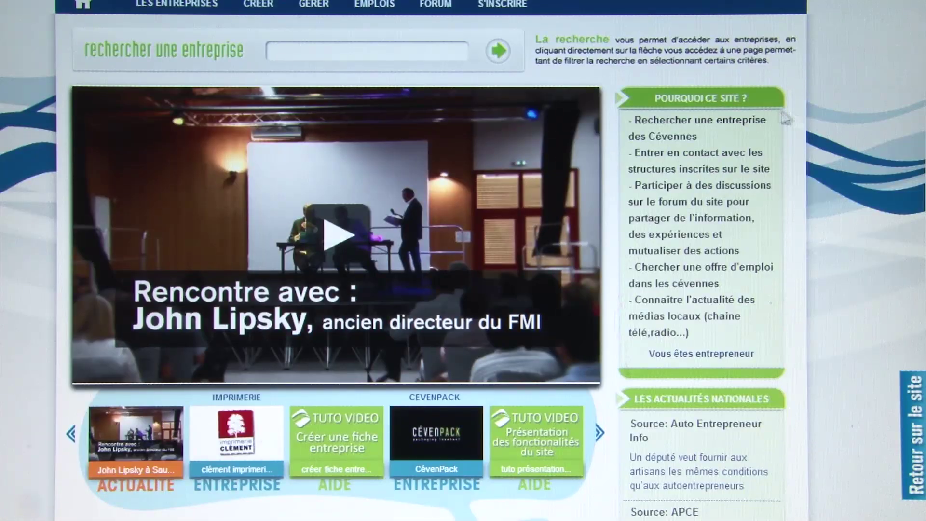
{"action": "left_click_drag", "start_coordinate": [668, 153], "coordinate": [708, 231]}
{"action": "left_click", "coordinate": [697, 183]}
{"action": "left_click_drag", "start_coordinate": [680, 152], "coordinate": [717, 234]}
{"action": "left_click", "coordinate": [717, 234]}
{"action": "scroll", "coordinate": [705, 263], "scroll_direction": "down", "scroll_amount": 2}
{"action": "left_click", "coordinate": [704, 276]}
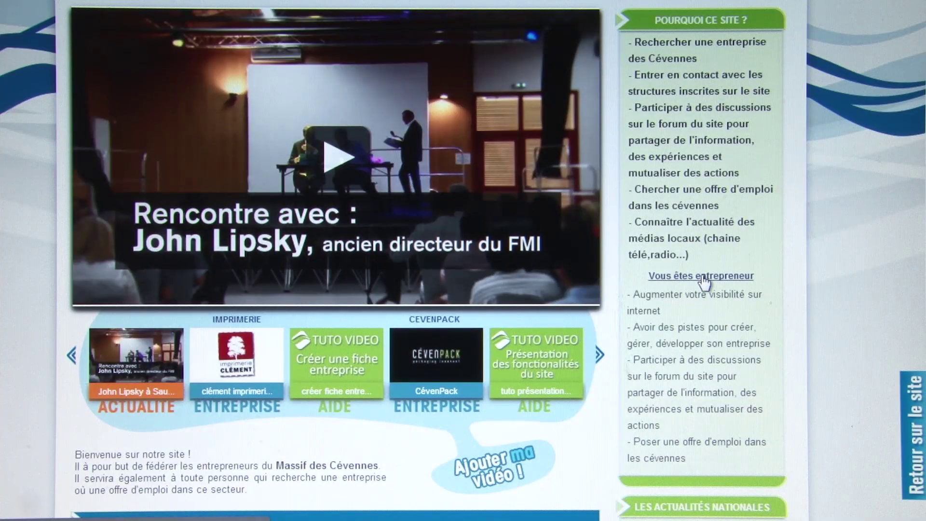
{"action": "left_click", "coordinate": [712, 278]}
{"action": "scroll", "coordinate": [712, 278], "scroll_direction": "down", "scroll_amount": 3}
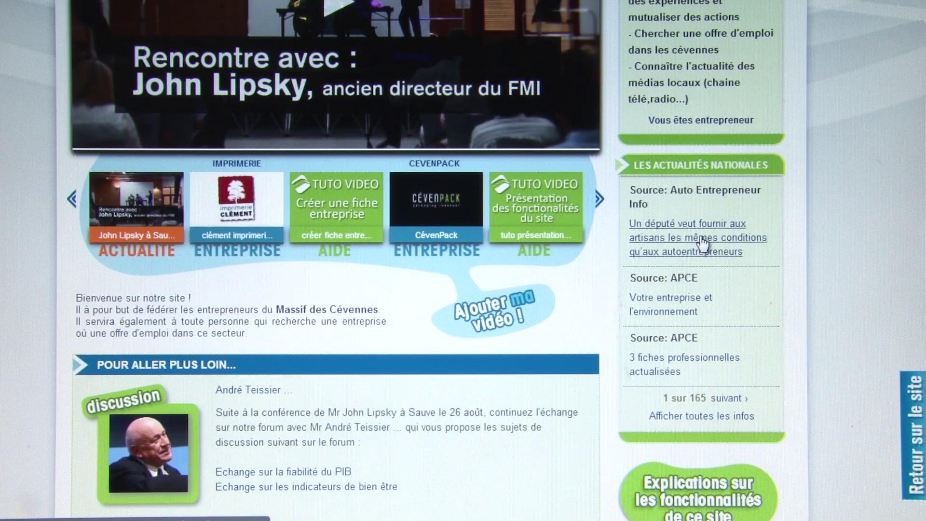
{"action": "scroll", "coordinate": [702, 243], "scroll_direction": "down", "scroll_amount": 8}
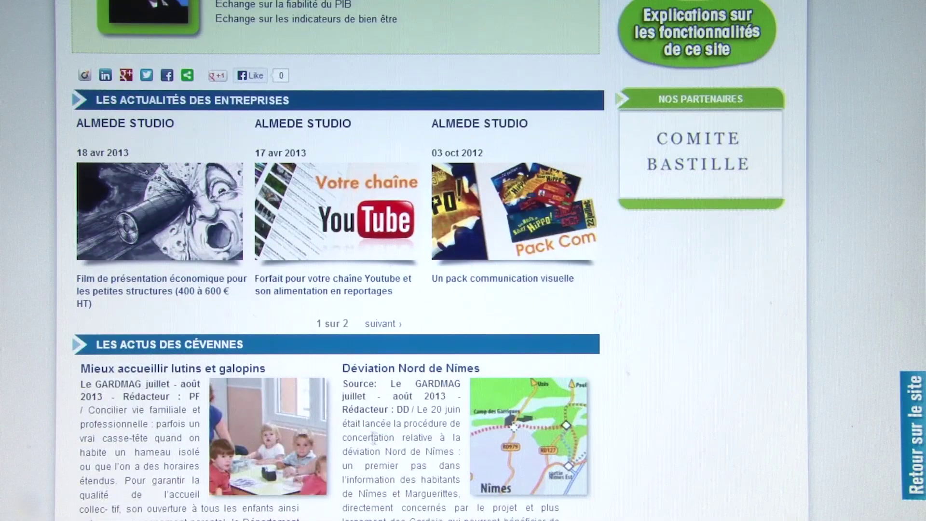
{"action": "scroll", "coordinate": [556, 378], "scroll_direction": "up", "scroll_amount": 8}
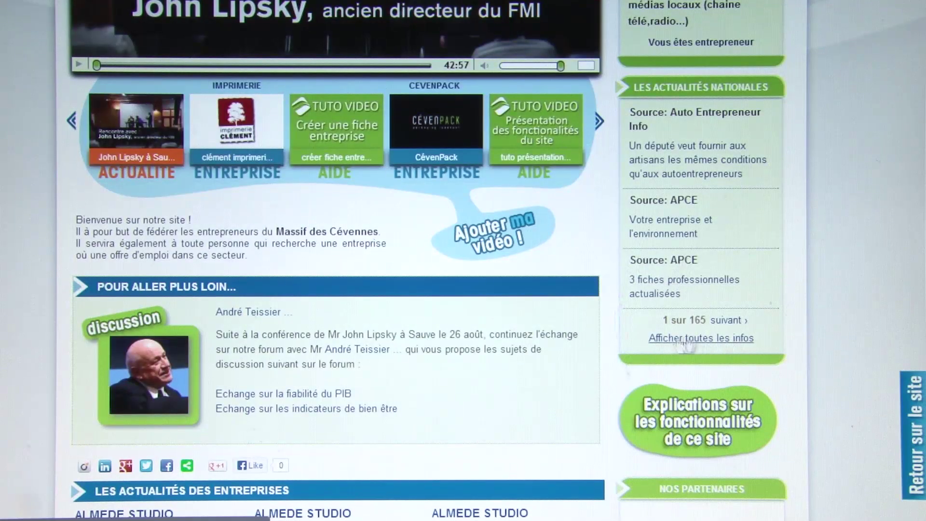
{"action": "left_click", "coordinate": [707, 342]}
{"action": "scroll", "coordinate": [653, 372], "scroll_direction": "down", "scroll_amount": 12}
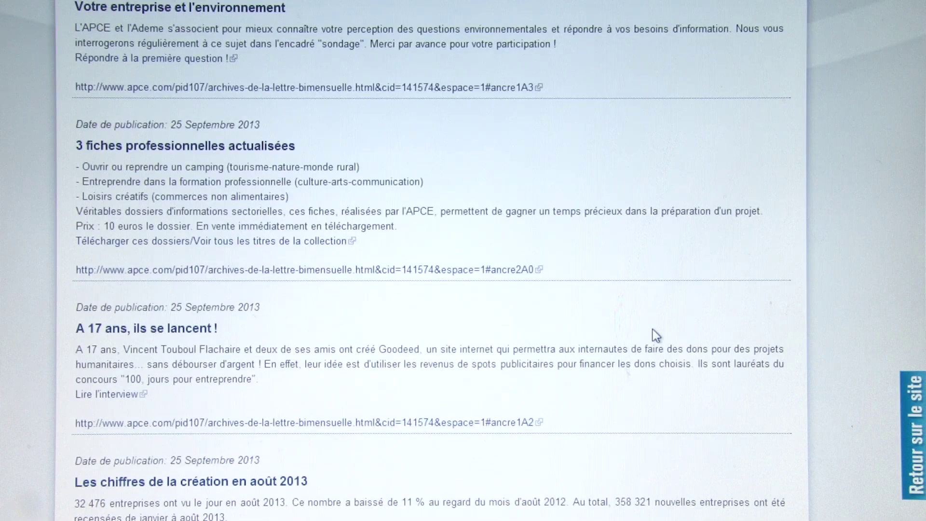
- Return to the homepage and advance 'Les actualités nationales' to 3 sur 165
{"action": "key", "text": "alt+Left"}
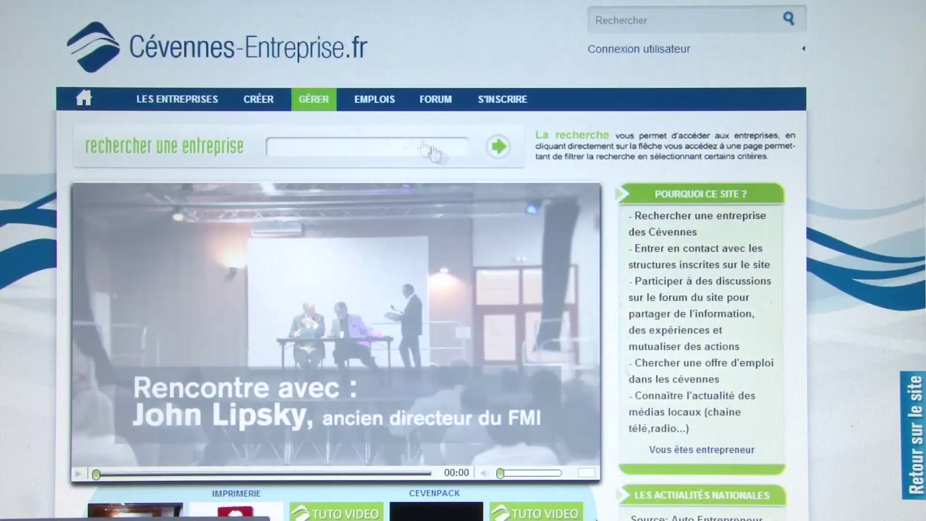
{"action": "left_click", "coordinate": [729, 319]}
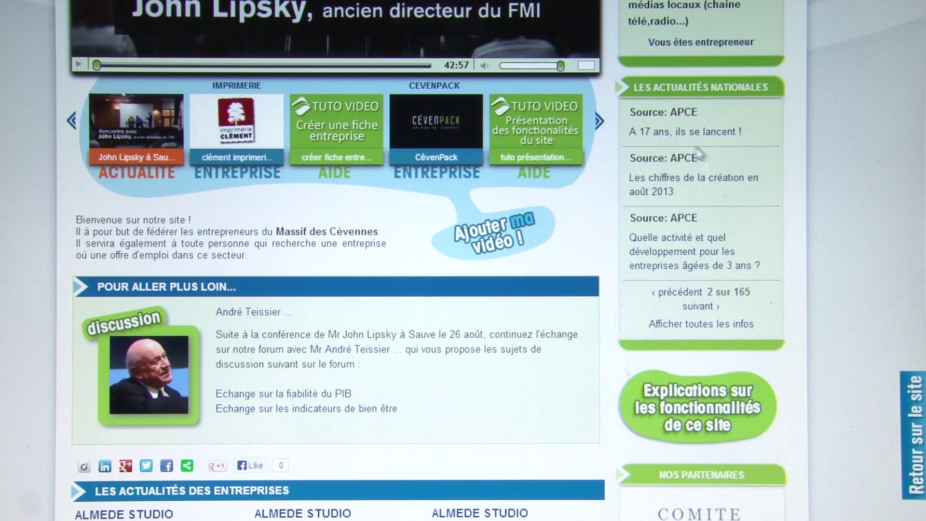
{"action": "left_click", "coordinate": [708, 307]}
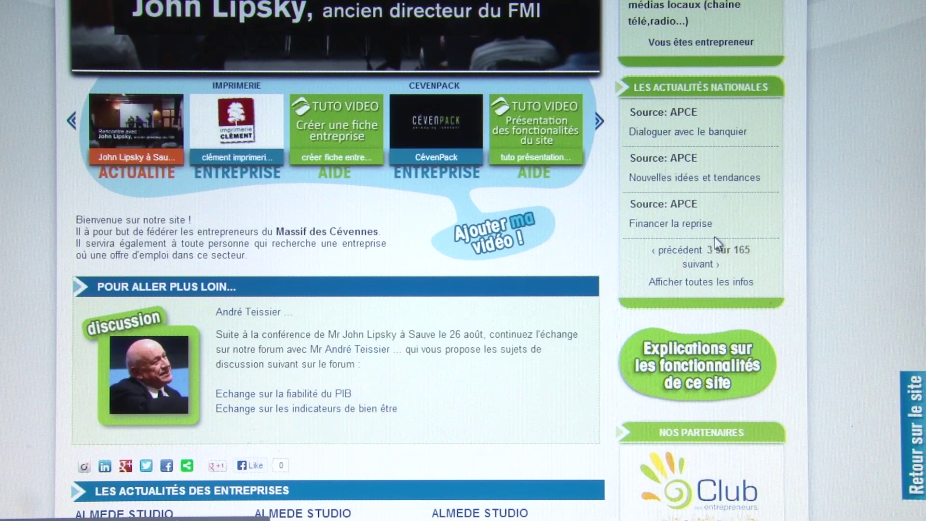
{"action": "scroll", "coordinate": [762, 235], "scroll_direction": "down", "scroll_amount": 2}
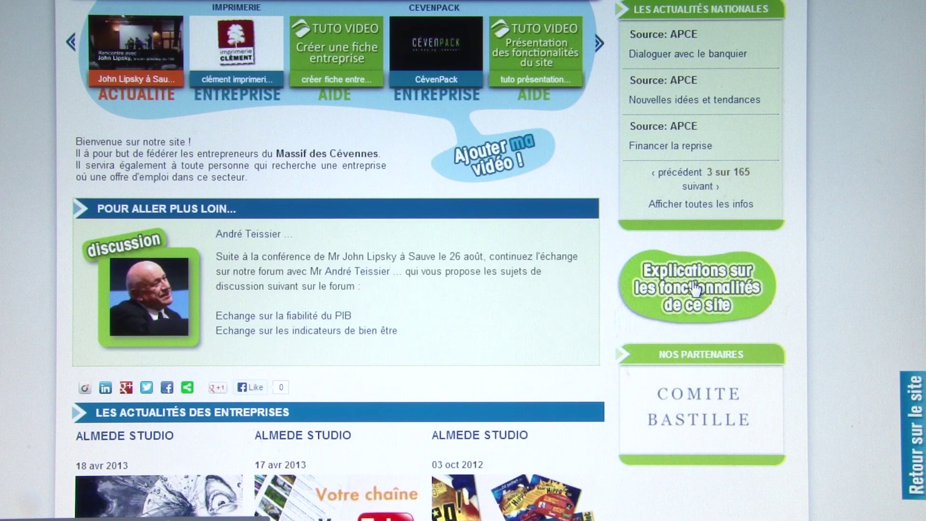
{"action": "scroll", "coordinate": [697, 289], "scroll_direction": "down", "scroll_amount": 2}
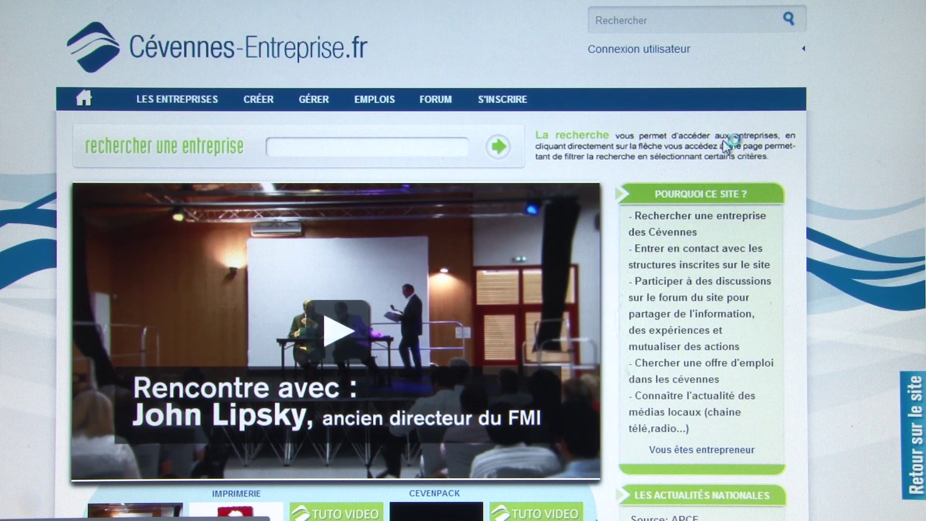
- Scroll through the 'Créer un nouveau compte' form on the Compte utilisateur page
{"action": "scroll", "coordinate": [725, 144], "scroll_direction": "down", "scroll_amount": 2}
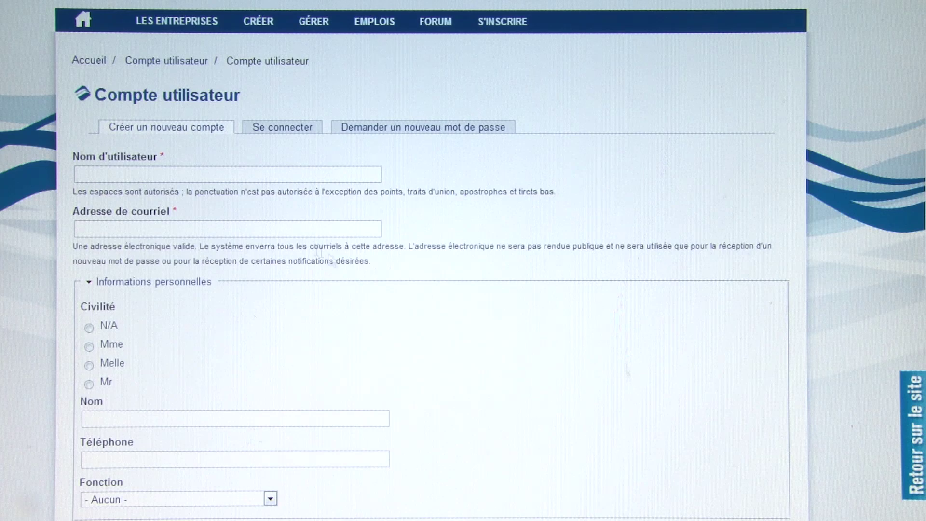
{"action": "scroll", "coordinate": [337, 260], "scroll_direction": "down", "scroll_amount": 6}
{"action": "scroll", "coordinate": [337, 261], "scroll_direction": "up", "scroll_amount": 2}
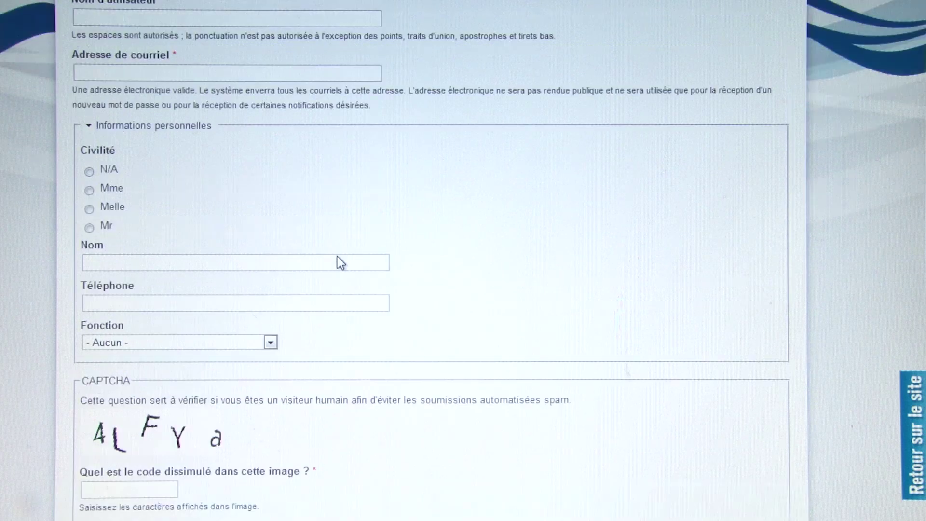
{"action": "scroll", "coordinate": [337, 256], "scroll_direction": "up", "scroll_amount": 6}
{"action": "scroll", "coordinate": [338, 256], "scroll_direction": "down", "scroll_amount": 2}
{"action": "scroll", "coordinate": [338, 256], "scroll_direction": "up", "scroll_amount": 2}
{"action": "scroll", "coordinate": [338, 256], "scroll_direction": "down", "scroll_amount": 2}
{"action": "scroll", "coordinate": [338, 256], "scroll_direction": "up", "scroll_amount": 2}
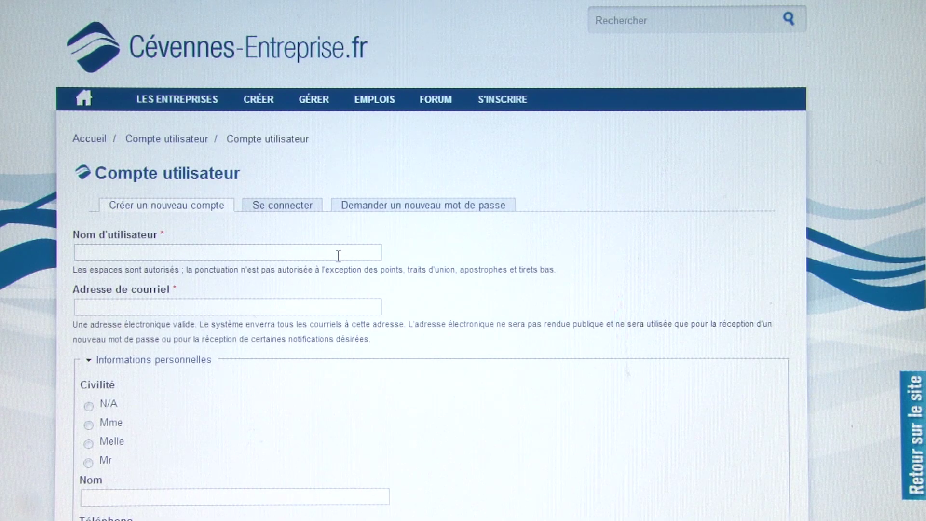
- Open FORUM and scroll the six-forum table, from 'Présentez-vous !' to 'Petites annonces'
{"action": "left_click", "coordinate": [441, 104]}
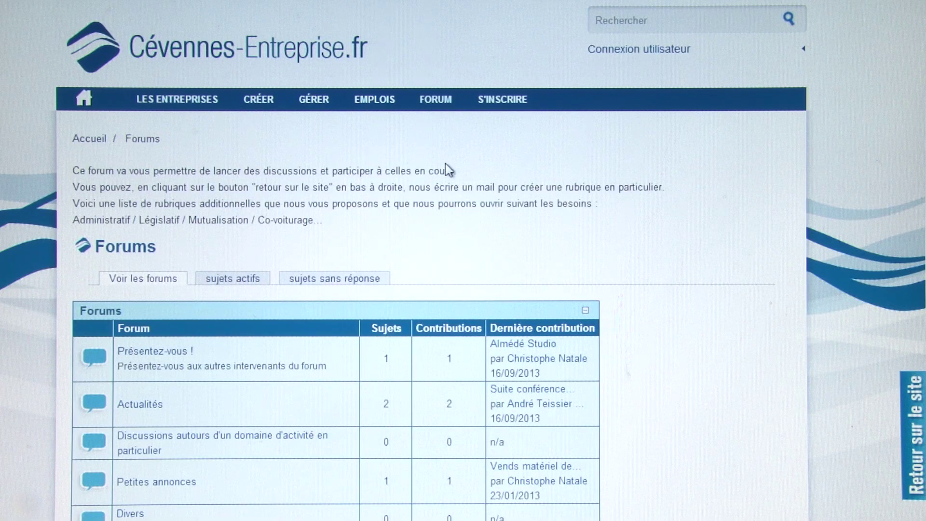
{"action": "scroll", "coordinate": [445, 163], "scroll_direction": "down", "scroll_amount": 4}
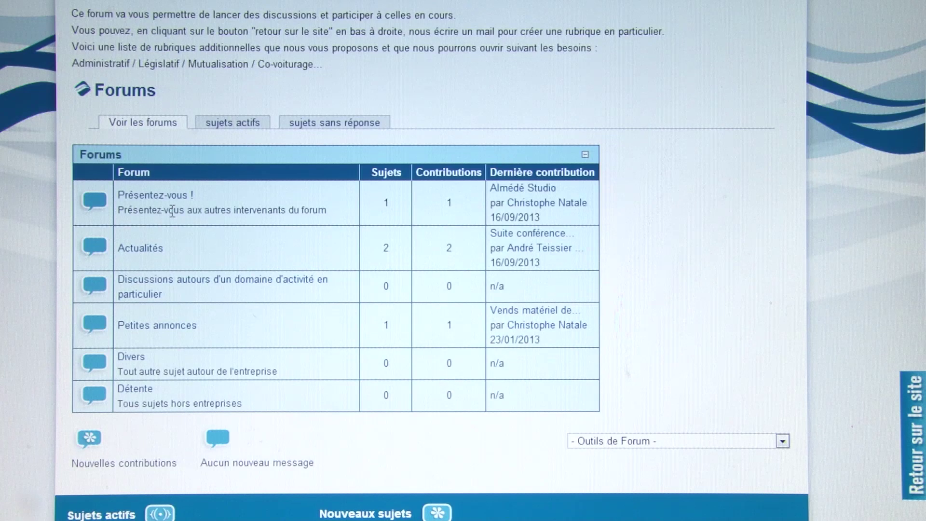
{"action": "scroll", "coordinate": [312, 249], "scroll_direction": "up", "scroll_amount": 2}
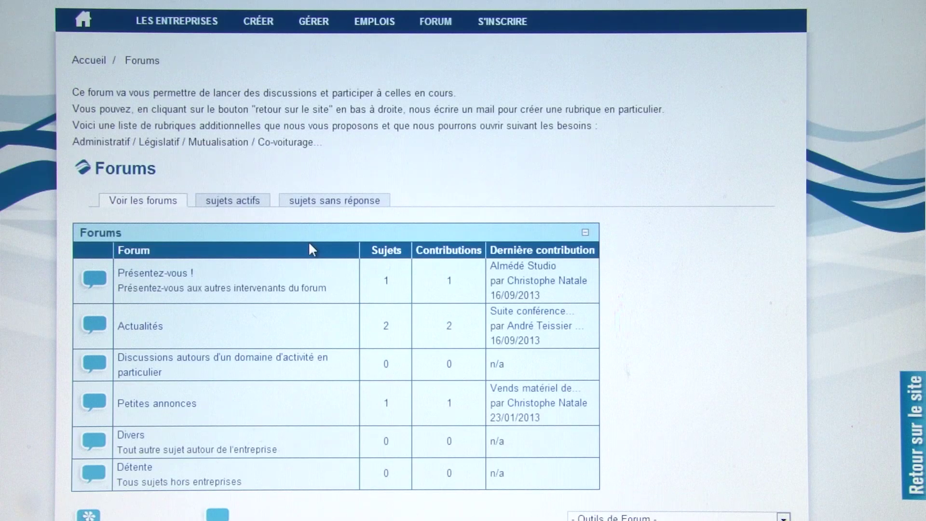
{"action": "scroll", "coordinate": [310, 243], "scroll_direction": "up", "scroll_amount": 2}
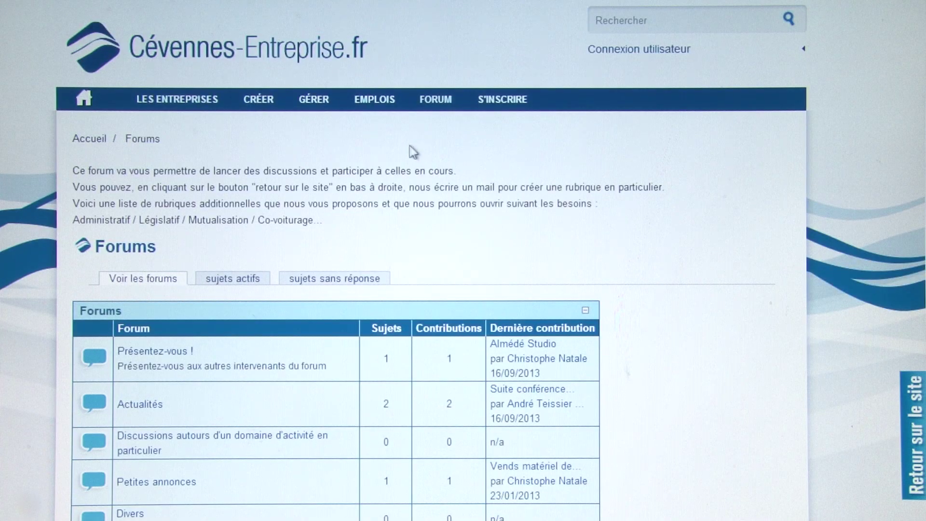
- Open EMPLOIS, view the ABEILLE OPTIQUE 'test' offer, and return to the job map
{"action": "left_click", "coordinate": [383, 107]}
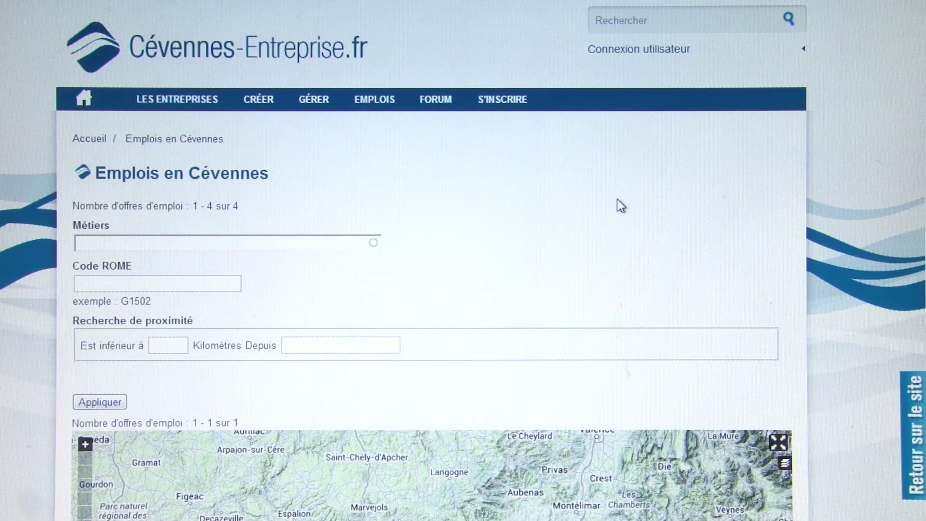
{"action": "scroll", "coordinate": [620, 205], "scroll_direction": "down", "scroll_amount": 2}
{"action": "scroll", "coordinate": [616, 200], "scroll_direction": "down", "scroll_amount": 9}
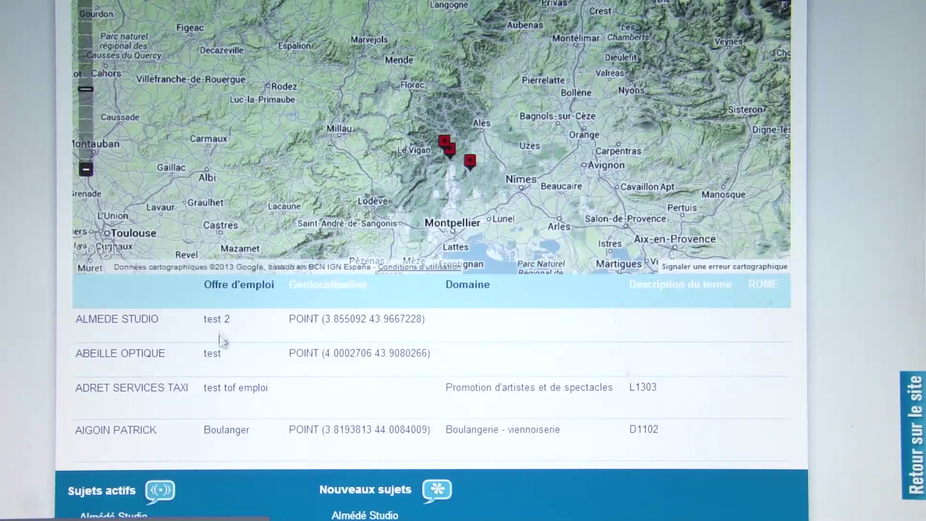
{"action": "left_click", "coordinate": [218, 356]}
{"action": "key", "text": "alt+Left"}
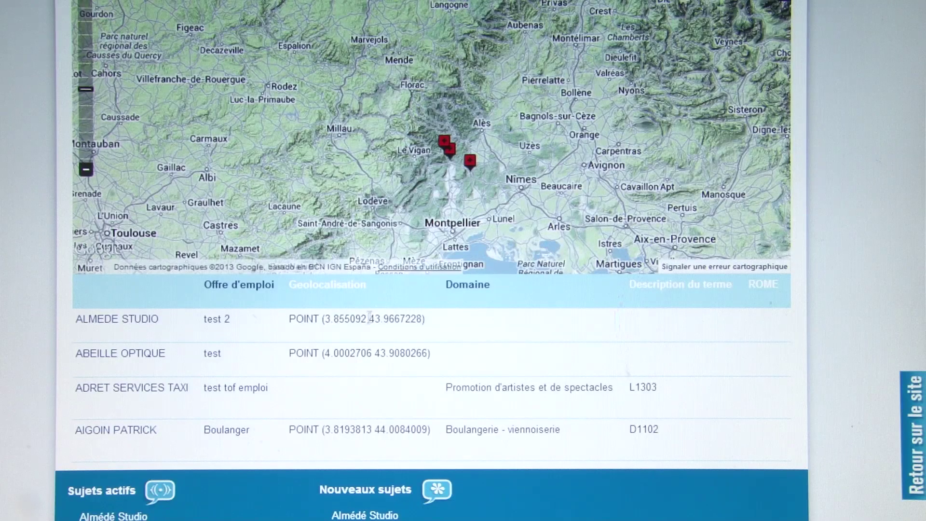
- Select and clear text in the job table, including the 'Boulangerie - viennoiserie' domain
{"action": "left_click_drag", "start_coordinate": [324, 320], "coordinate": [406, 320]}
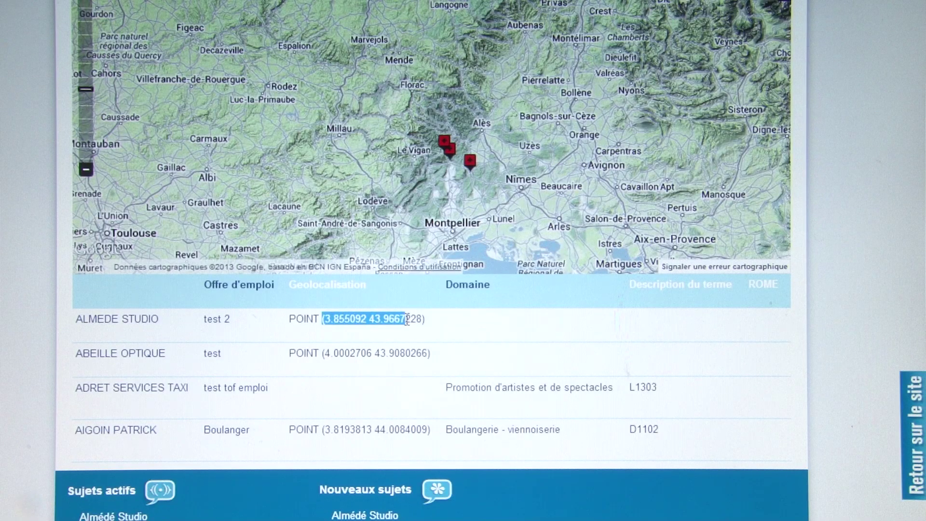
{"action": "left_click", "coordinate": [407, 320]}
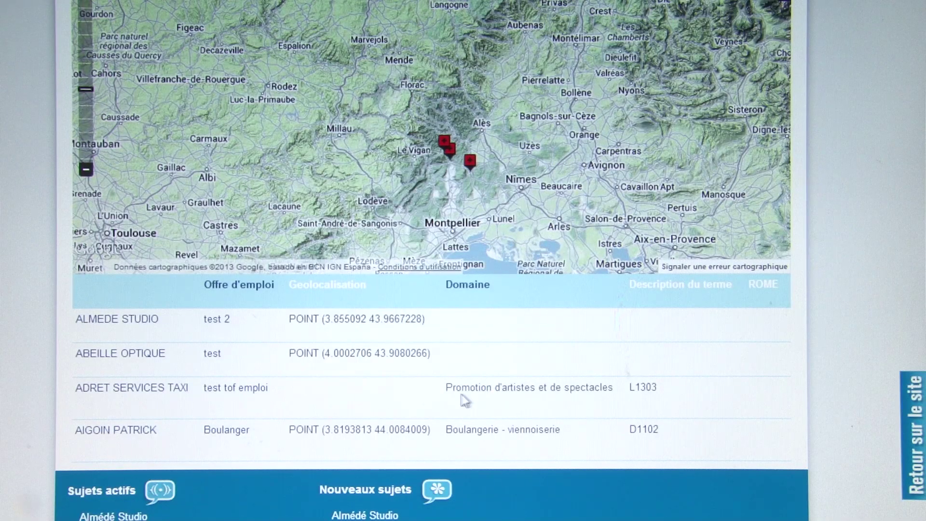
{"action": "left_click_drag", "start_coordinate": [479, 388], "coordinate": [583, 388]}
{"action": "left_click_drag", "start_coordinate": [530, 429], "coordinate": [470, 432]}
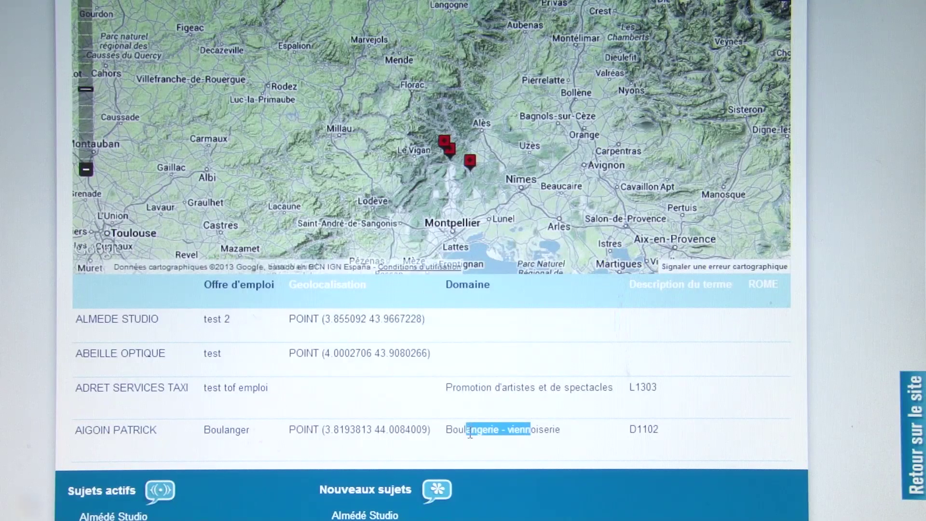
{"action": "left_click", "coordinate": [539, 432]}
{"action": "scroll", "coordinate": [540, 434], "scroll_direction": "down", "scroll_amount": 2}
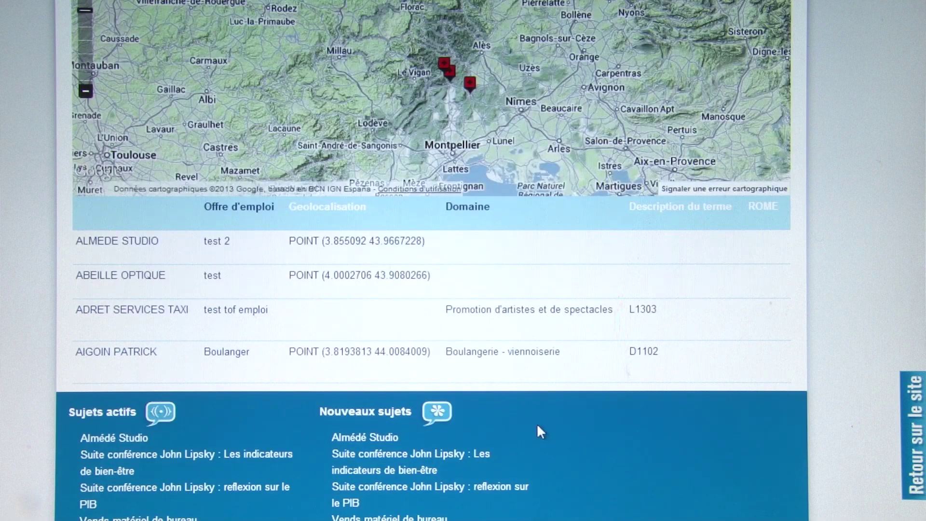
{"action": "scroll", "coordinate": [537, 423], "scroll_direction": "up", "scroll_amount": 3}
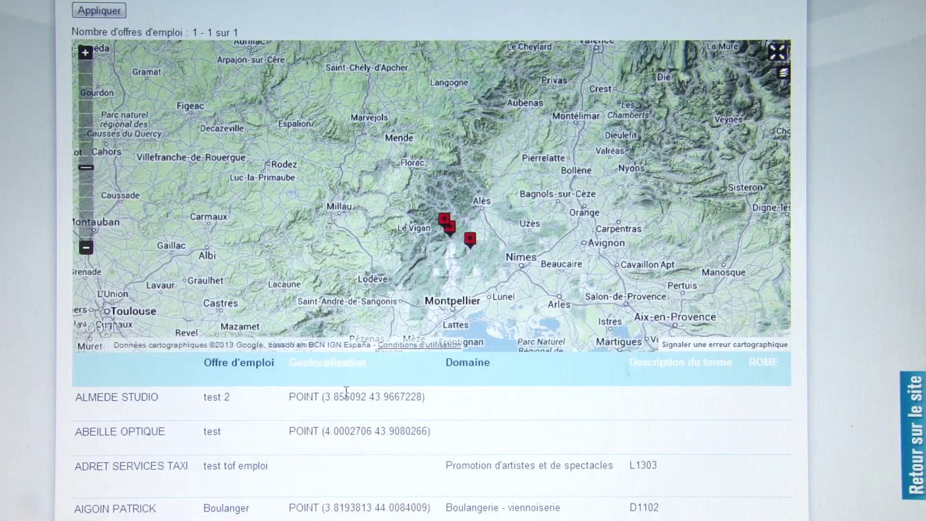
{"action": "scroll", "coordinate": [400, 277], "scroll_direction": "up", "scroll_amount": 7}
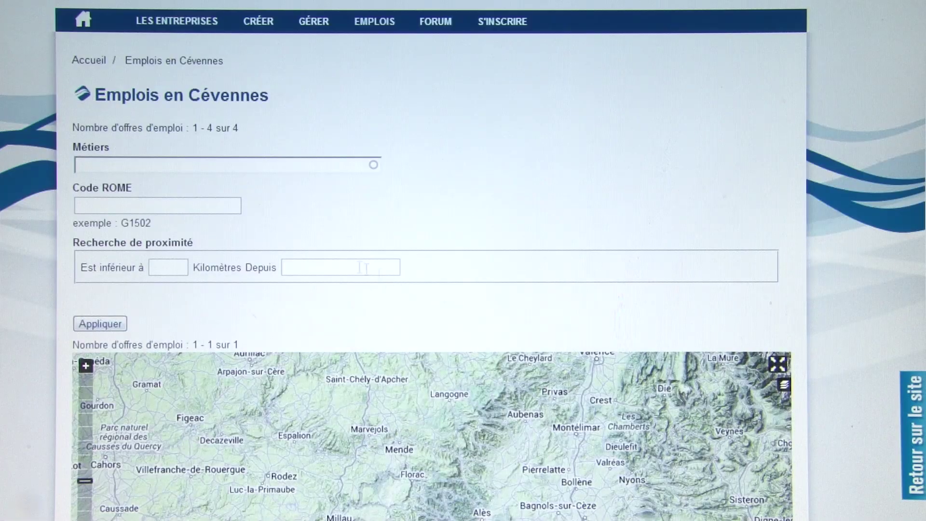
{"action": "left_click", "coordinate": [120, 164]}
{"action": "left_click", "coordinate": [120, 204]}
{"action": "left_click", "coordinate": [122, 163]}
{"action": "left_click", "coordinate": [125, 201]}
{"action": "left_click", "coordinate": [169, 267]}
{"action": "scroll", "coordinate": [158, 245], "scroll_direction": "down", "scroll_amount": 2}
{"action": "scroll", "coordinate": [158, 244], "scroll_direction": "up", "scroll_amount": 2}
{"action": "left_click", "coordinate": [124, 170]}
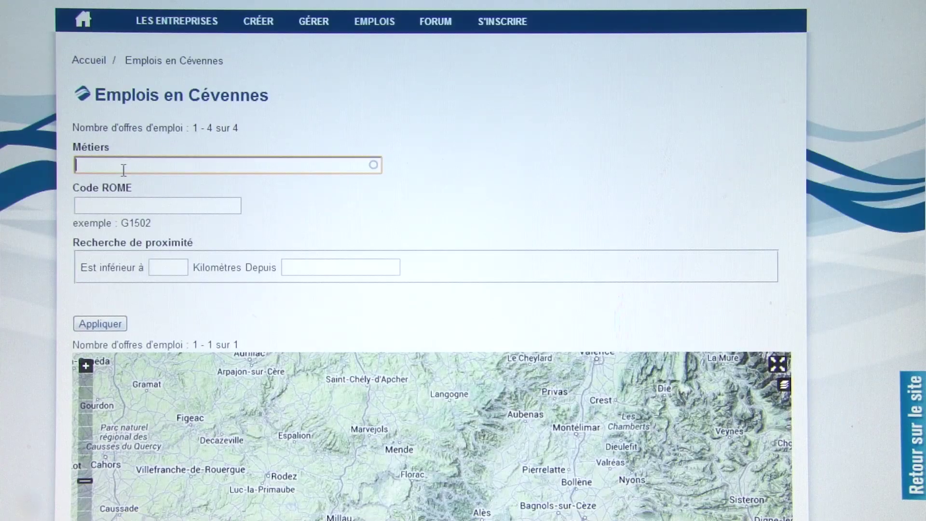
{"action": "left_click", "coordinate": [102, 205]}
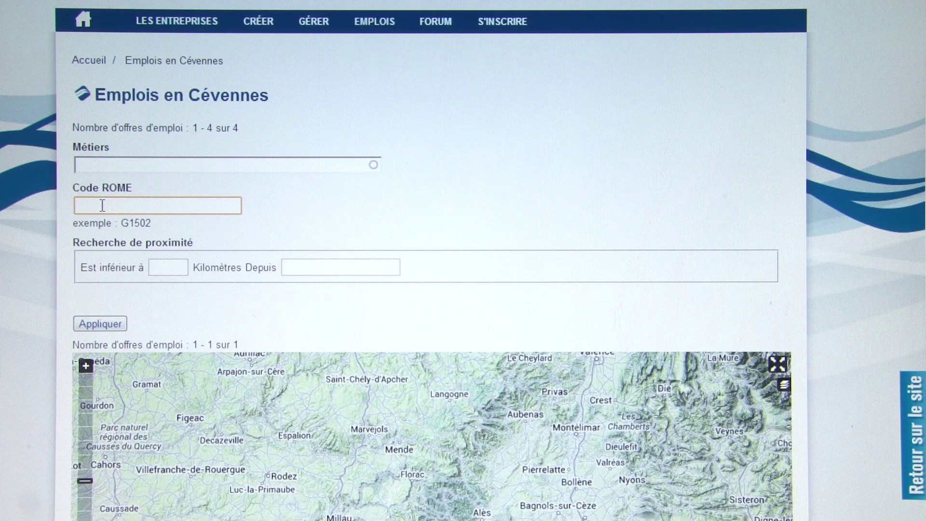
{"action": "scroll", "coordinate": [102, 205], "scroll_direction": "down", "scroll_amount": 2}
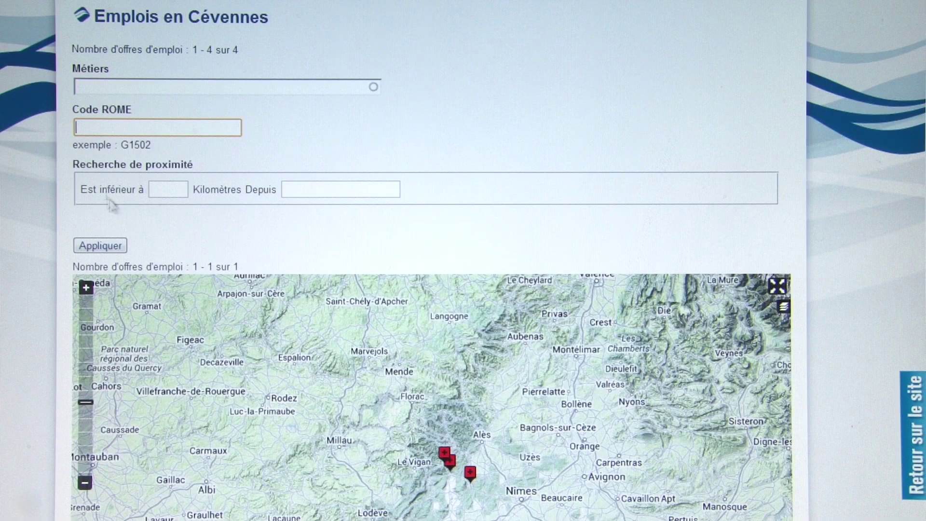
{"action": "scroll", "coordinate": [317, 256], "scroll_direction": "down", "scroll_amount": 6}
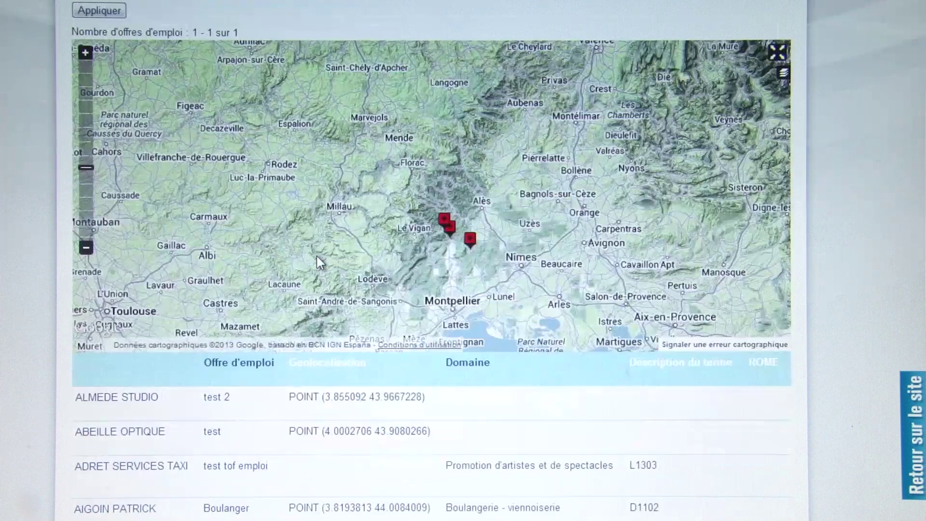
{"action": "scroll", "coordinate": [317, 263], "scroll_direction": "down", "scroll_amount": 2}
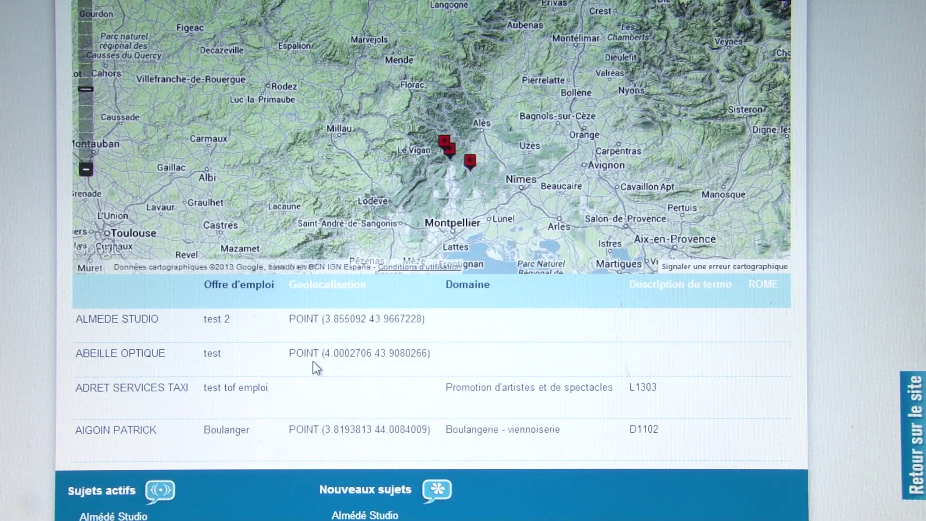
{"action": "scroll", "coordinate": [314, 361], "scroll_direction": "up", "scroll_amount": 8}
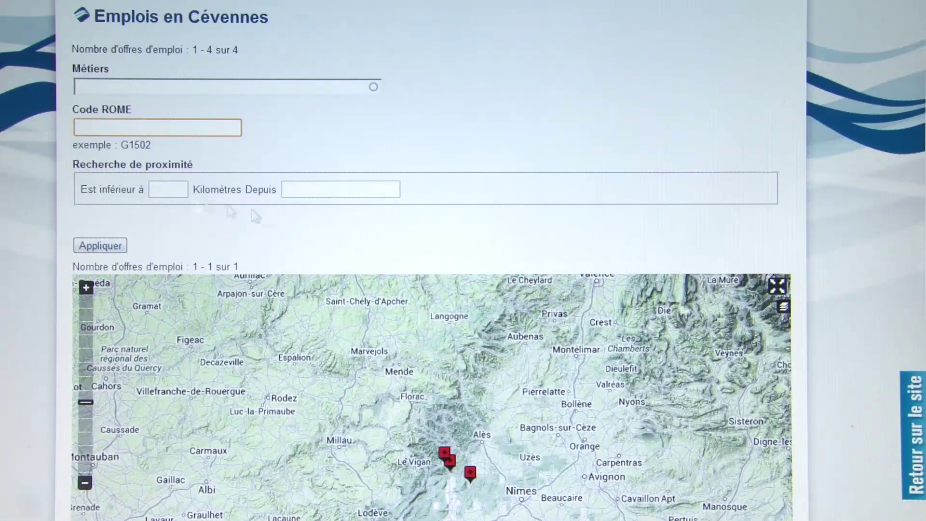
{"action": "scroll", "coordinate": [415, 239], "scroll_direction": "up", "scroll_amount": 4}
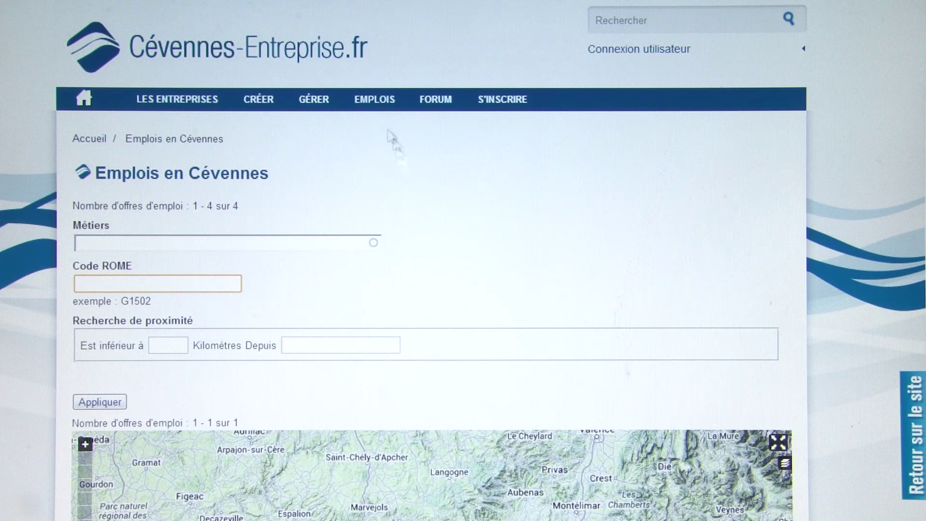
- Open GÉRER and scroll the management page, highlighting part of the links heading
{"action": "left_click", "coordinate": [318, 103]}
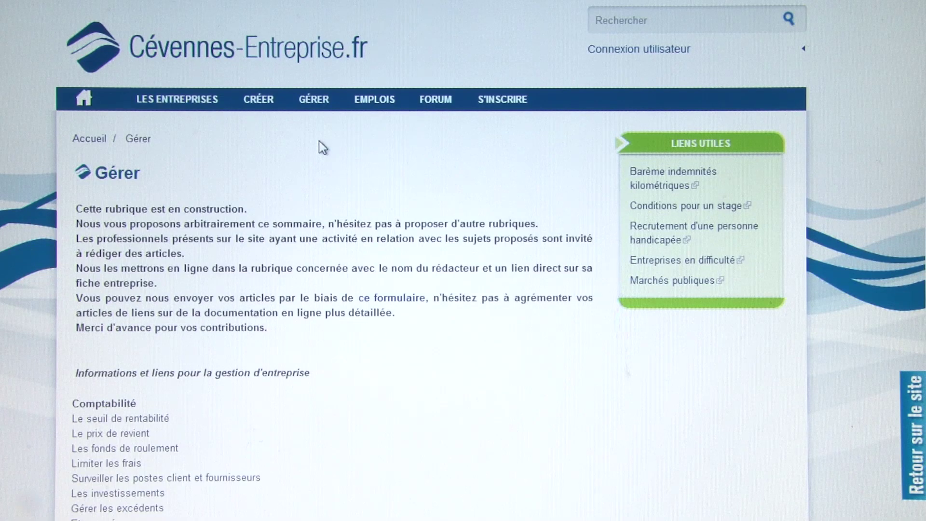
{"action": "scroll", "coordinate": [320, 140], "scroll_direction": "down", "scroll_amount": 5}
{"action": "scroll", "coordinate": [320, 140], "scroll_direction": "down", "scroll_amount": 2}
{"action": "scroll", "coordinate": [319, 141], "scroll_direction": "up", "scroll_amount": 2}
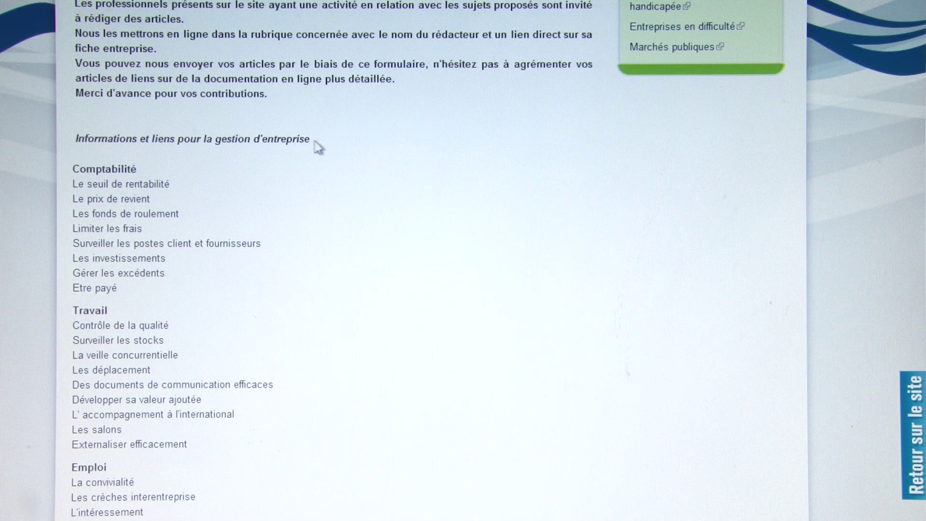
{"action": "left_click_drag", "start_coordinate": [292, 139], "coordinate": [181, 139]}
{"action": "left_click", "coordinate": [182, 139]}
{"action": "scroll", "coordinate": [260, 174], "scroll_direction": "up", "scroll_amount": 2}
{"action": "scroll", "coordinate": [261, 174], "scroll_direction": "down", "scroll_amount": 6}
{"action": "scroll", "coordinate": [260, 178], "scroll_direction": "up", "scroll_amount": 2}
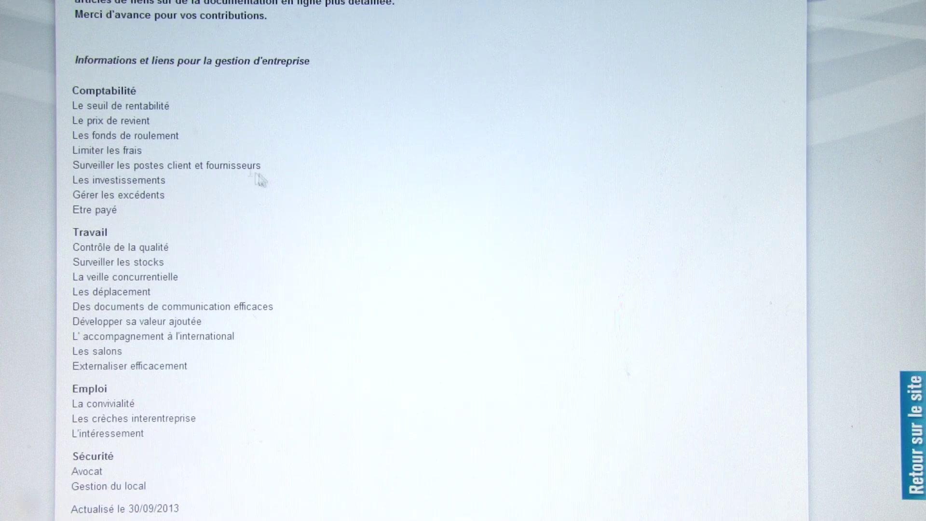
- Select and clear text in the link list, including 'Le seuil de rentabilité'
{"action": "left_click_drag", "start_coordinate": [73, 90], "coordinate": [169, 478]}
{"action": "left_click", "coordinate": [212, 386]}
{"action": "left_click_drag", "start_coordinate": [104, 106], "coordinate": [130, 107]}
{"action": "left_click", "coordinate": [145, 107]}
{"action": "scroll", "coordinate": [183, 144], "scroll_direction": "up", "scroll_amount": 2}
{"action": "left_click_drag", "start_coordinate": [84, 183], "coordinate": [140, 184]}
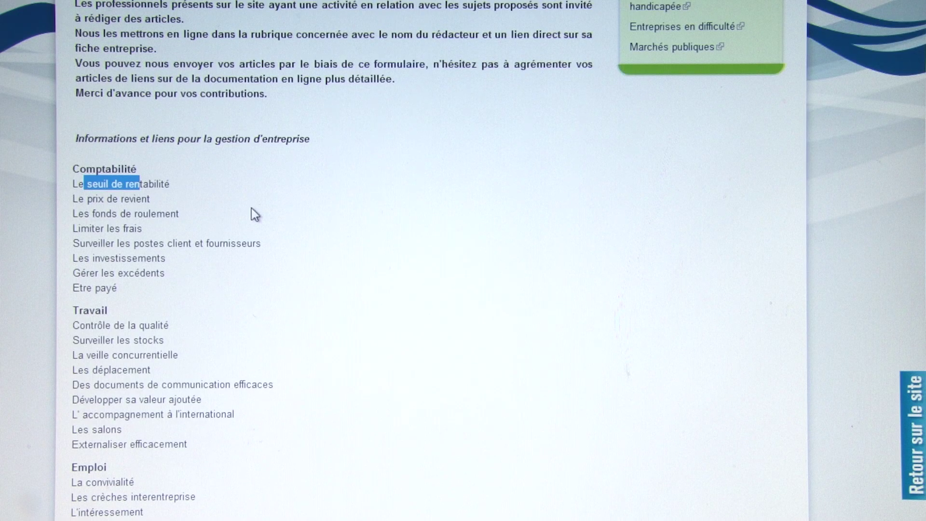
{"action": "left_click", "coordinate": [250, 208]}
{"action": "scroll", "coordinate": [280, 217], "scroll_direction": "up", "scroll_amount": 3}
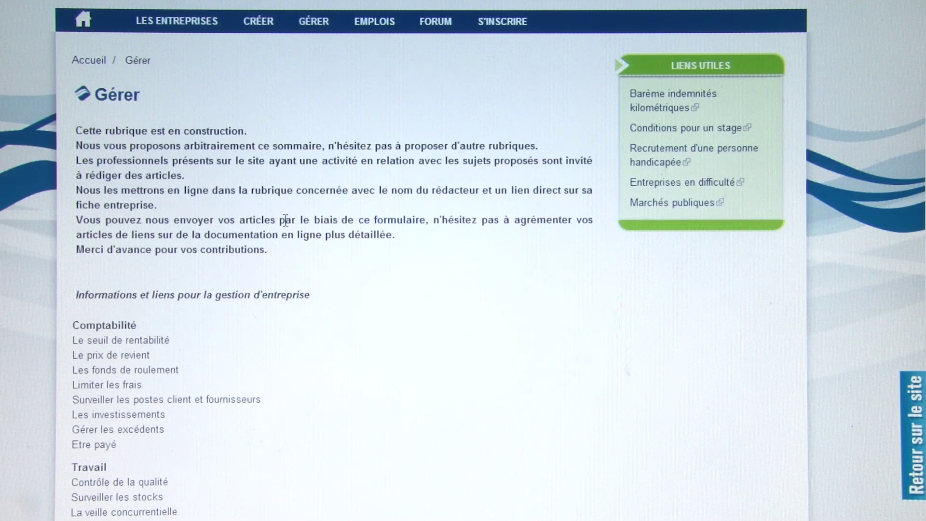
{"action": "scroll", "coordinate": [285, 221], "scroll_direction": "down", "scroll_amount": 3}
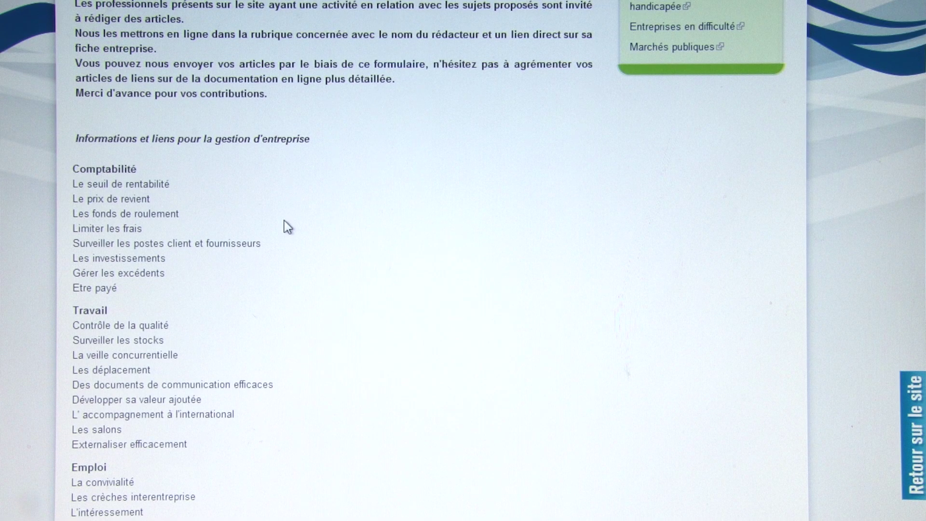
{"action": "scroll", "coordinate": [284, 221], "scroll_direction": "up", "scroll_amount": 3}
{"action": "scroll", "coordinate": [285, 220], "scroll_direction": "up", "scroll_amount": 2}
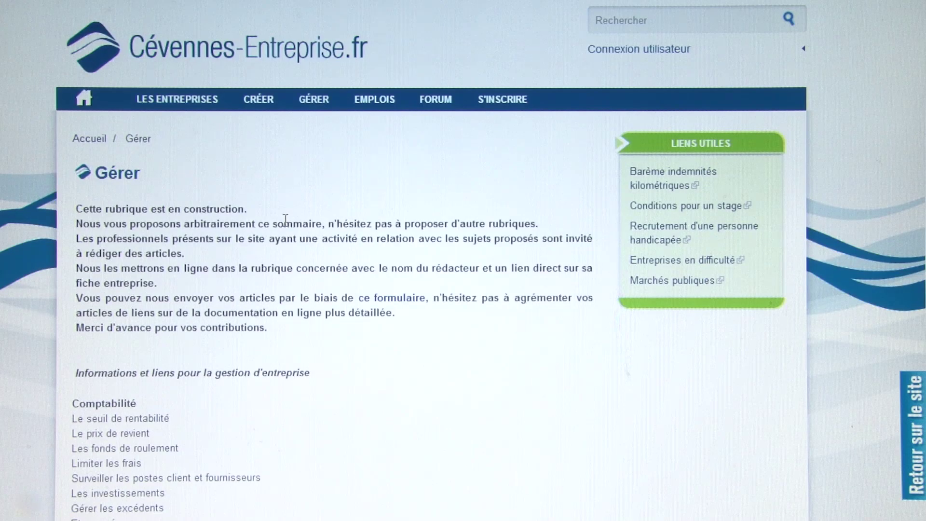
- Open CRÉER and scroll through its institutional, press and private business-creation links
{"action": "left_click", "coordinate": [261, 103]}
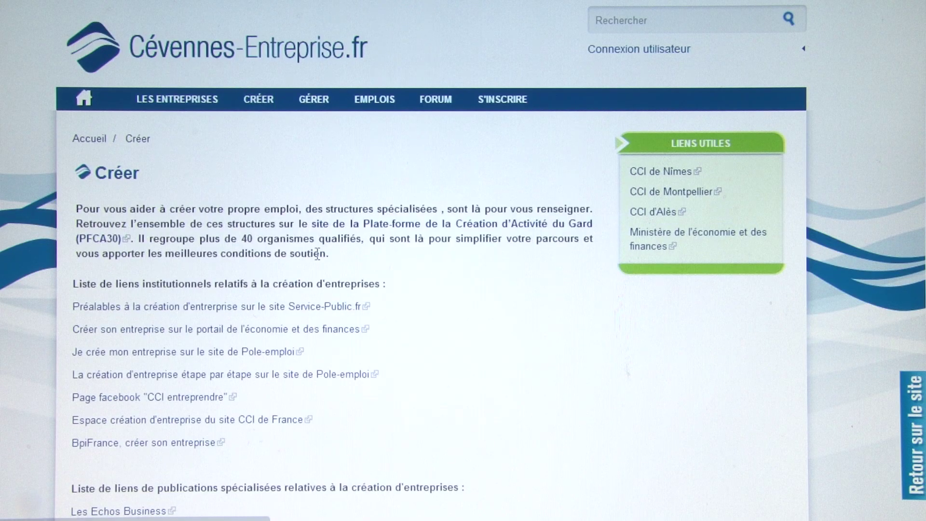
{"action": "scroll", "coordinate": [317, 254], "scroll_direction": "down", "scroll_amount": 2}
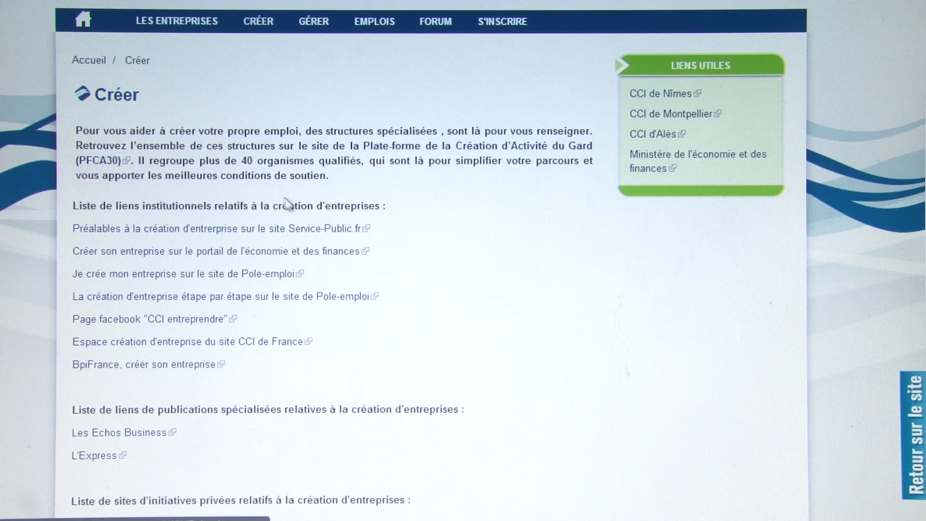
{"action": "scroll", "coordinate": [406, 293], "scroll_direction": "down", "scroll_amount": 6}
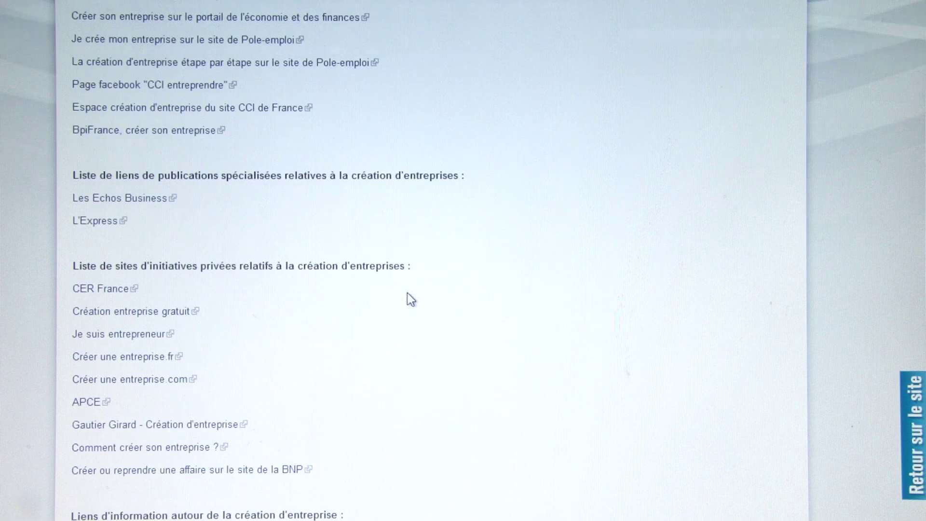
{"action": "scroll", "coordinate": [411, 299], "scroll_direction": "down", "scroll_amount": 2}
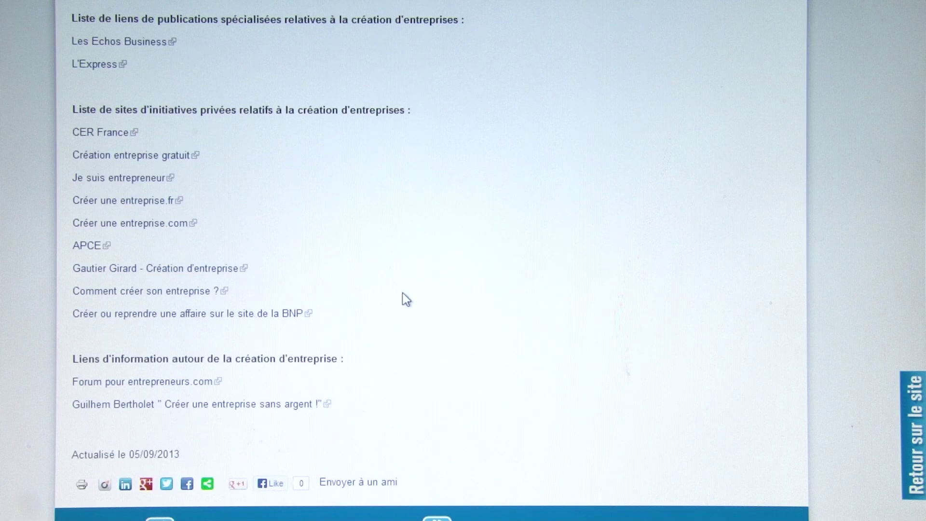
{"action": "scroll", "coordinate": [402, 293], "scroll_direction": "up", "scroll_amount": 6}
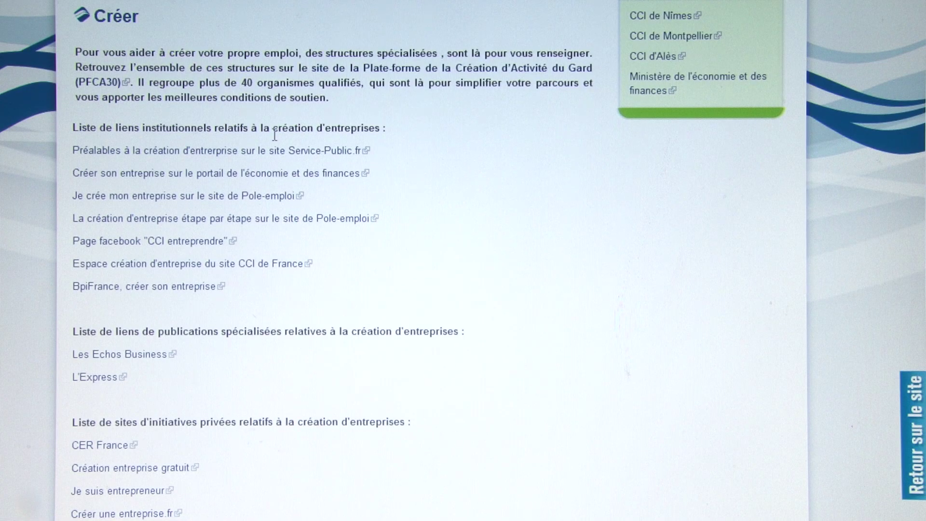
{"action": "scroll", "coordinate": [274, 135], "scroll_direction": "down", "scroll_amount": 4}
{"action": "scroll", "coordinate": [273, 137], "scroll_direction": "down", "scroll_amount": 2}
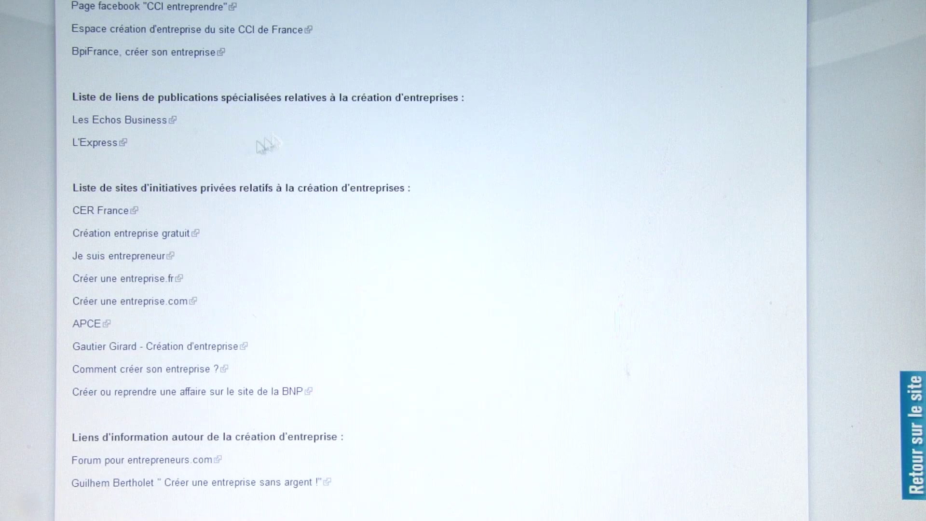
{"action": "scroll", "coordinate": [552, 353], "scroll_direction": "down", "scroll_amount": 2}
{"action": "scroll", "coordinate": [550, 352], "scroll_direction": "up", "scroll_amount": 12}
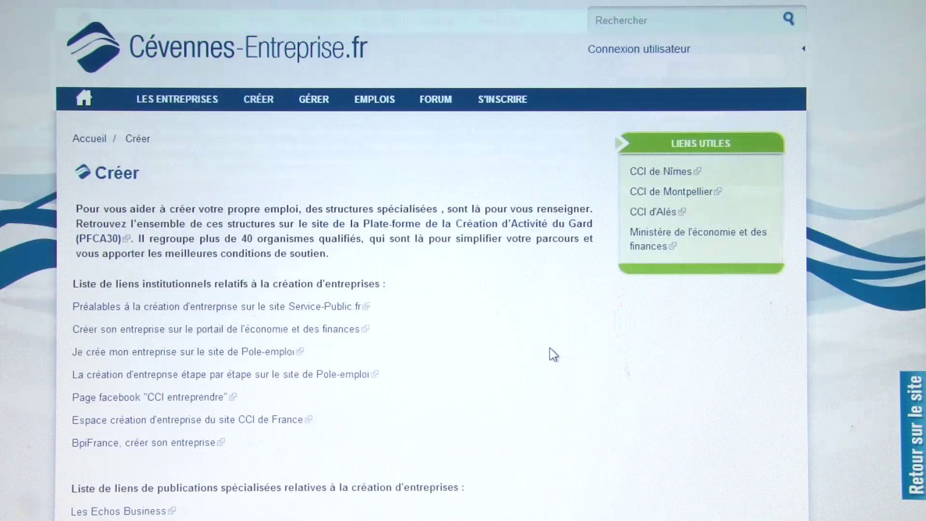
- Switch from GÉRER to CRÉER and back to GÉRER, showing links like 'Marchés publiques'
{"action": "left_click", "coordinate": [308, 103]}
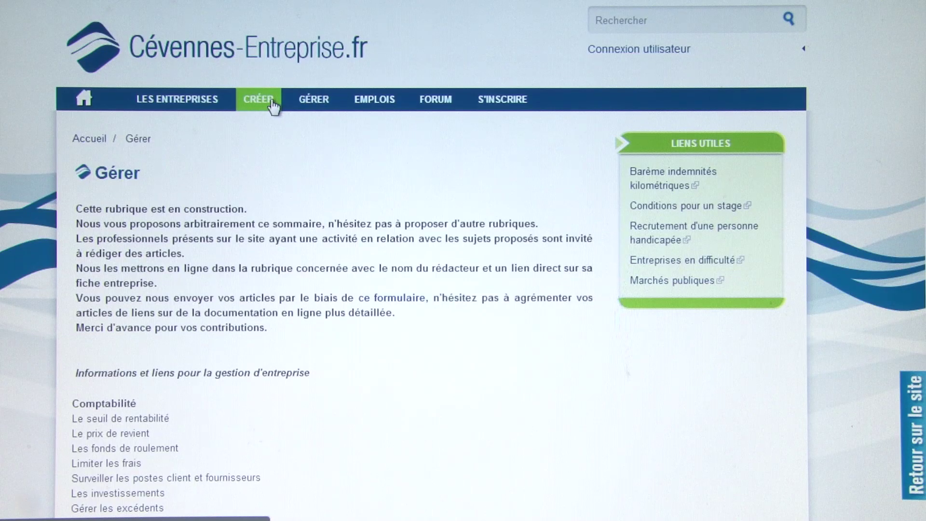
{"action": "left_click", "coordinate": [269, 104]}
{"action": "left_click", "coordinate": [320, 112]}
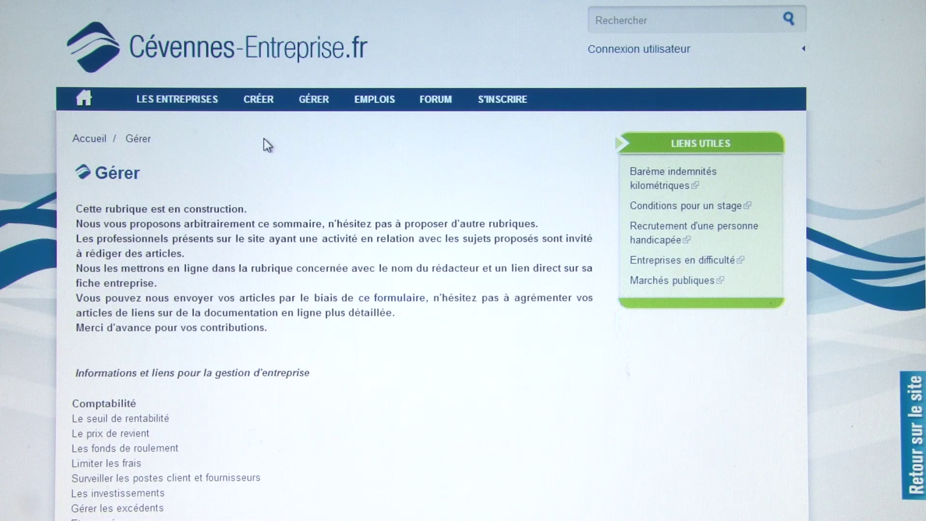
{"action": "left_click", "coordinate": [180, 104]}
{"action": "scroll", "coordinate": [296, 188], "scroll_direction": "down", "scroll_amount": 2}
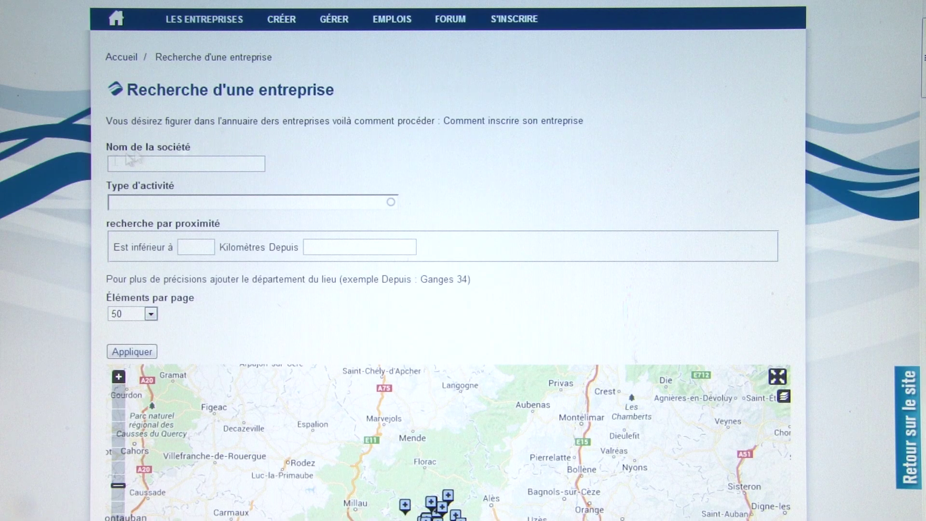
{"action": "left_click", "coordinate": [179, 206]}
{"action": "left_click", "coordinate": [199, 249]}
{"action": "left_click", "coordinate": [163, 160]}
{"action": "left_click", "coordinate": [177, 204]}
{"action": "left_click", "coordinate": [201, 247]}
{"action": "scroll", "coordinate": [230, 220], "scroll_direction": "down", "scroll_amount": 5}
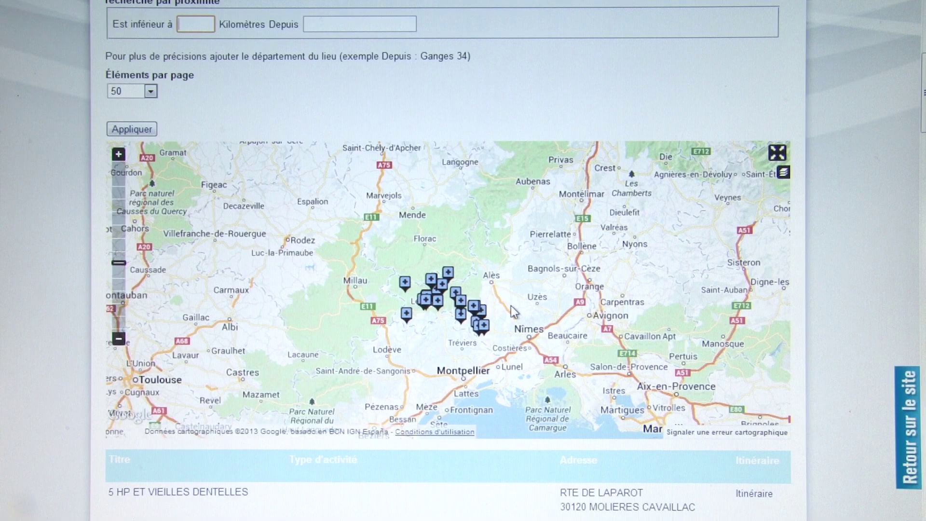
{"action": "scroll", "coordinate": [512, 311], "scroll_direction": "down", "scroll_amount": 2}
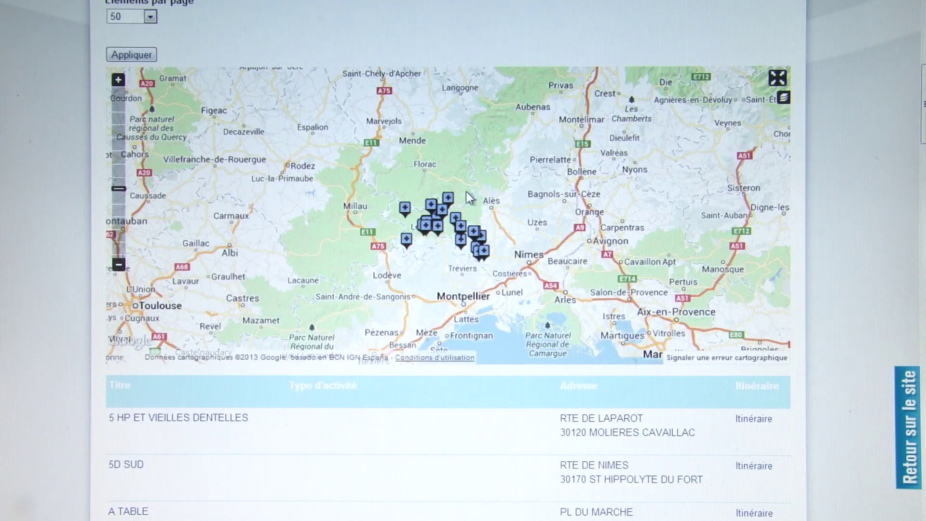
{"action": "scroll", "coordinate": [466, 191], "scroll_direction": "down", "scroll_amount": 6}
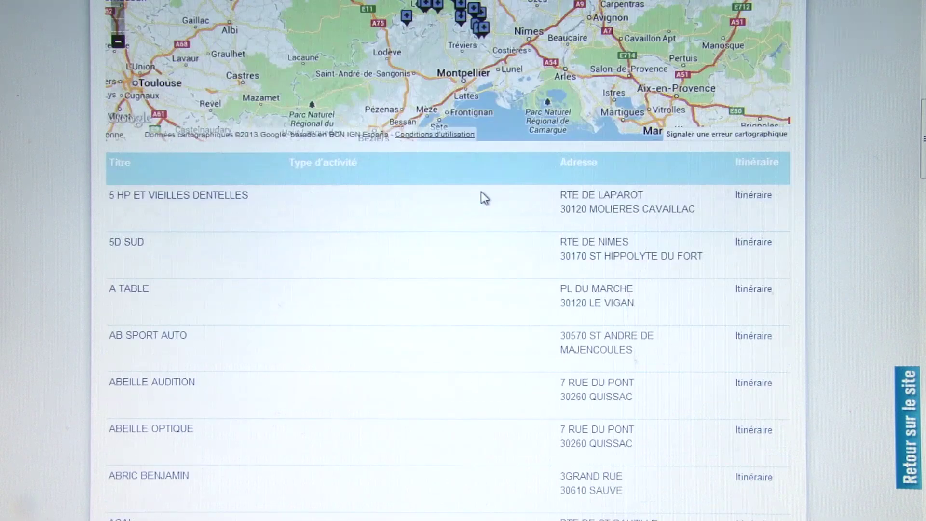
{"action": "left_click_drag", "start_coordinate": [923, 151], "coordinate": [924, 62]}
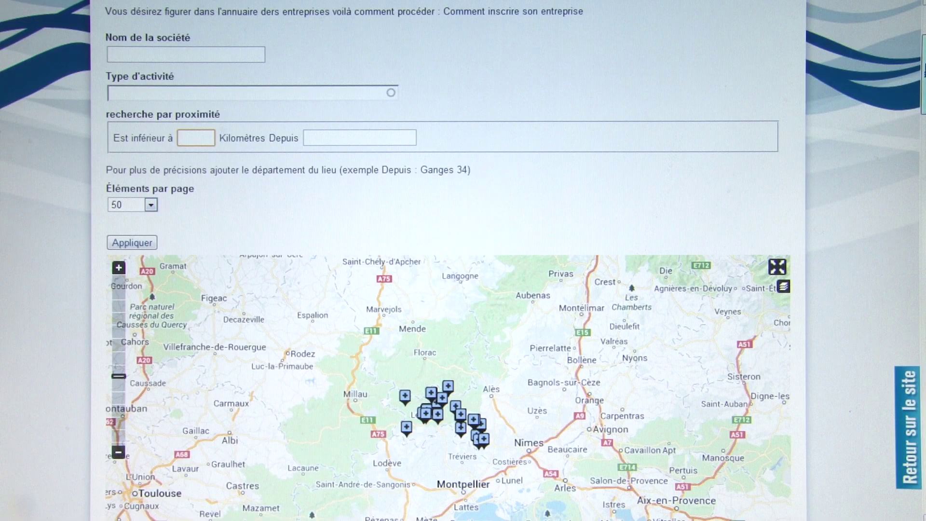
{"action": "scroll", "coordinate": [447, 260], "scroll_direction": "down", "scroll_amount": 15}
{"action": "scroll", "coordinate": [447, 261], "scroll_direction": "down", "scroll_amount": 20}
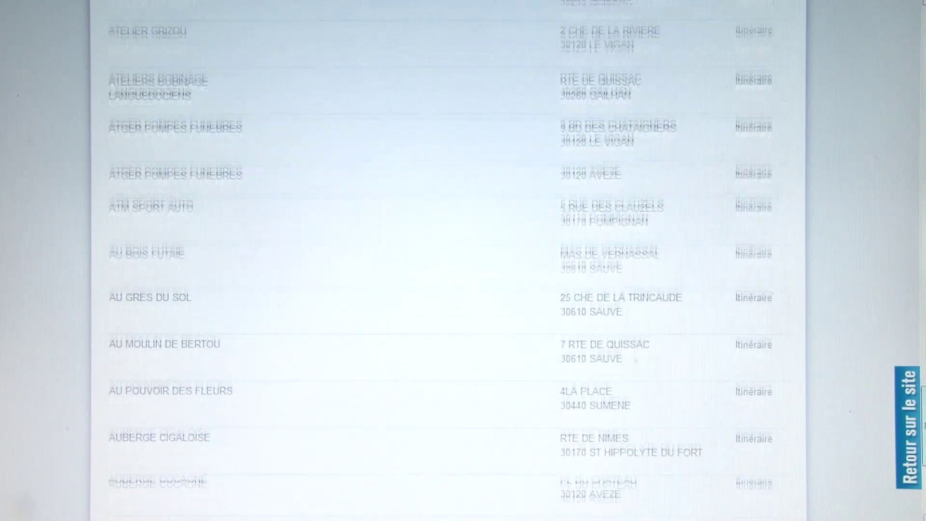
{"action": "scroll", "coordinate": [448, 261], "scroll_direction": "down", "scroll_amount": 4}
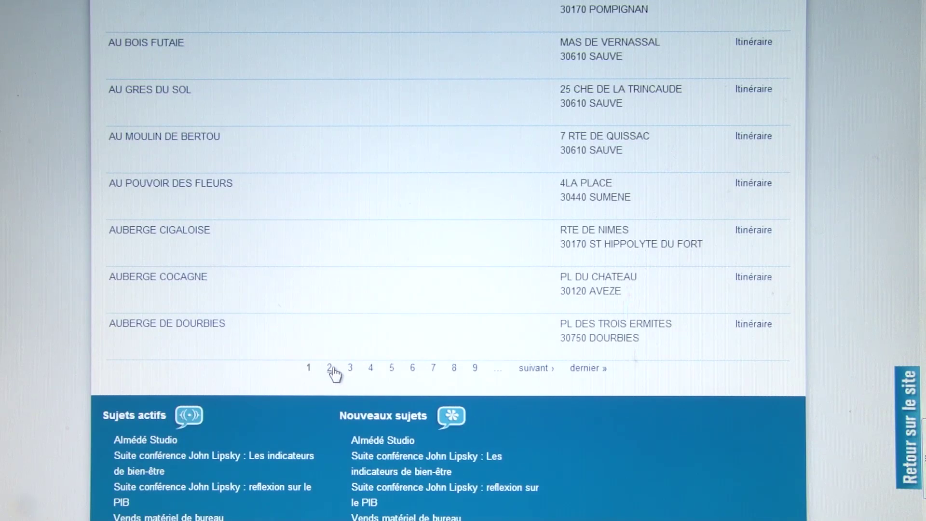
{"action": "left_click", "coordinate": [351, 374]}
{"action": "scroll", "coordinate": [405, 378], "scroll_direction": "down", "scroll_amount": 7}
{"action": "scroll", "coordinate": [411, 366], "scroll_direction": "down", "scroll_amount": 20}
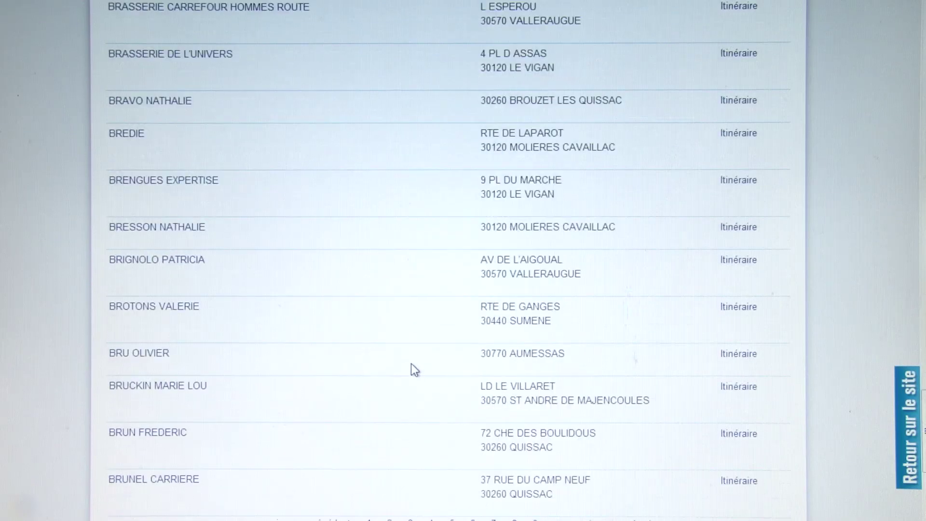
{"action": "scroll", "coordinate": [411, 366], "scroll_direction": "down", "scroll_amount": 5}
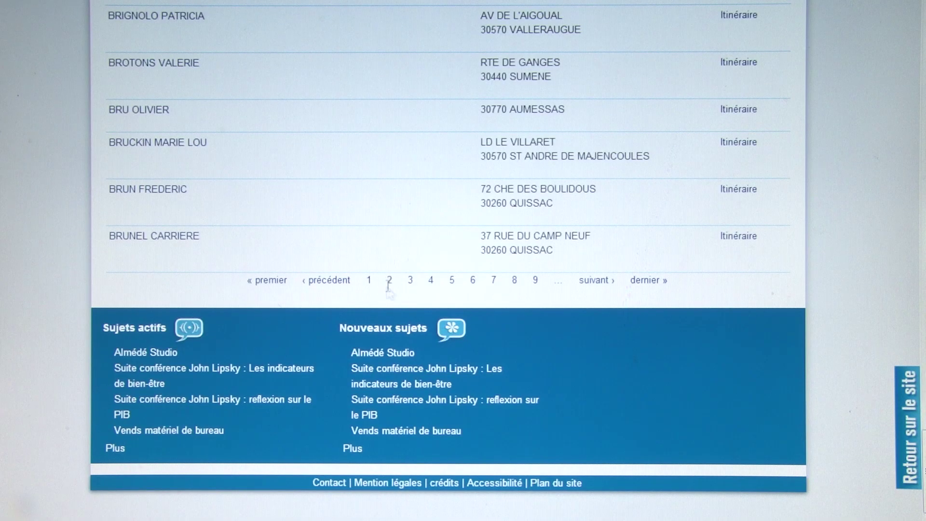
{"action": "left_click", "coordinate": [274, 283]}
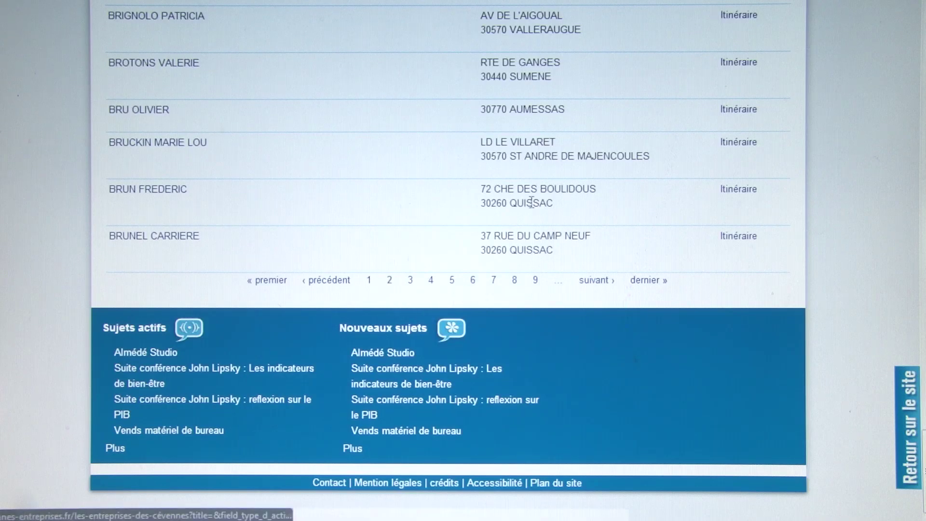
{"action": "scroll", "coordinate": [530, 201], "scroll_direction": "down", "scroll_amount": 9}
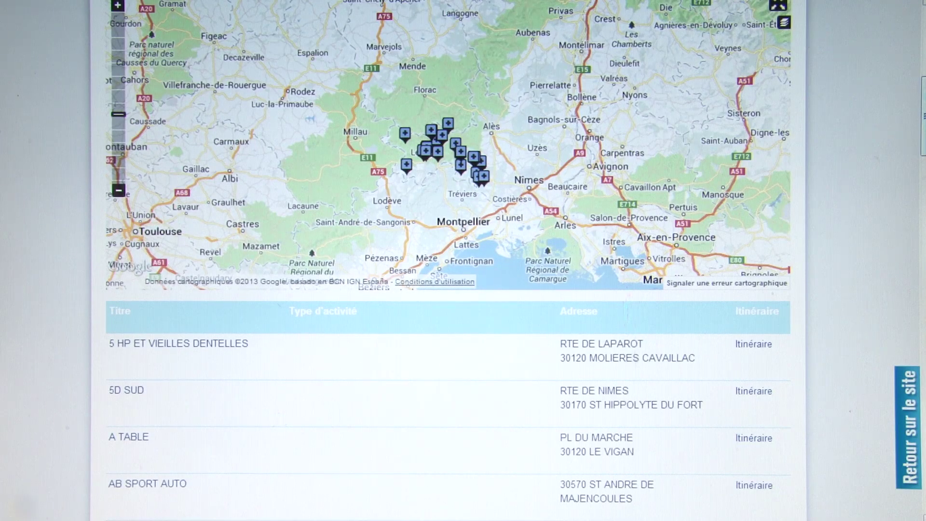
{"action": "scroll", "coordinate": [923, 143], "scroll_direction": "down", "scroll_amount": 7}
{"action": "scroll", "coordinate": [435, 197], "scroll_direction": "down", "scroll_amount": 3}
{"action": "scroll", "coordinate": [436, 197], "scroll_direction": "up", "scroll_amount": 11}
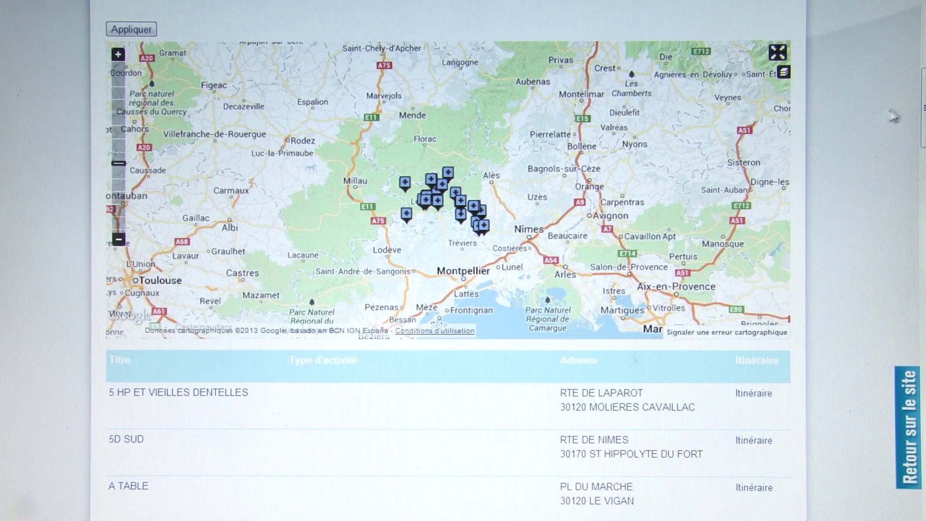
{"action": "scroll", "coordinate": [921, 103], "scroll_direction": "up", "scroll_amount": 2}
{"action": "scroll", "coordinate": [921, 103], "scroll_direction": "down", "scroll_amount": 1}
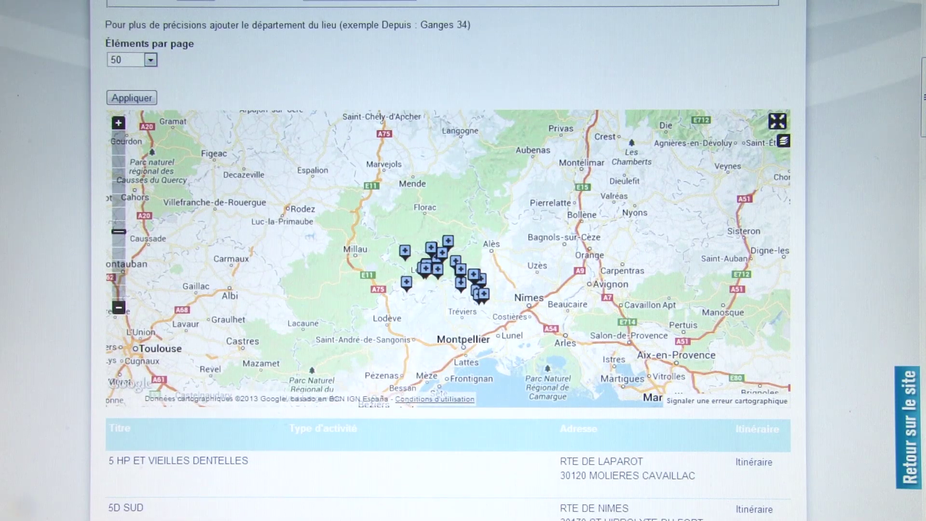
{"action": "scroll", "coordinate": [702, 164], "scroll_direction": "up", "scroll_amount": 2}
{"action": "scroll", "coordinate": [703, 166], "scroll_direction": "up", "scroll_amount": 2}
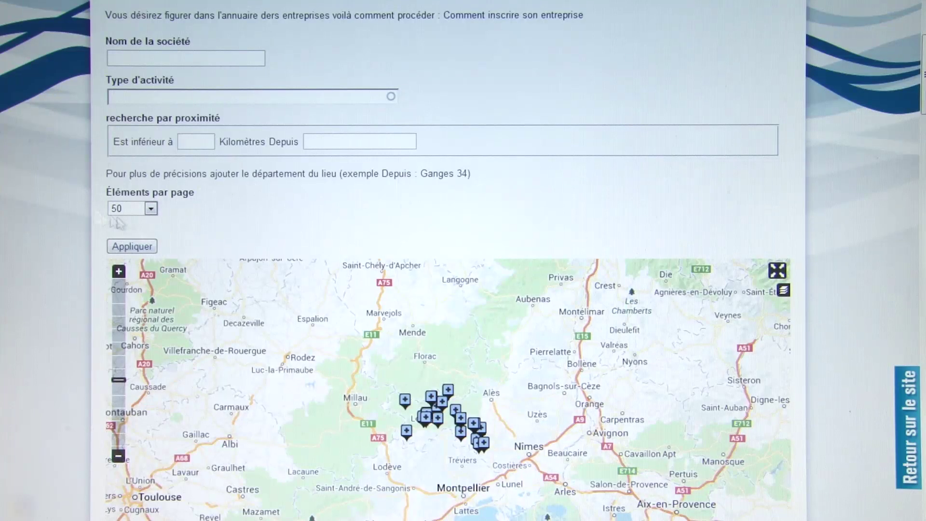
- Set 'Éléments par page' to '- Tout -', apply it, and scroll the full company list
{"action": "left_click", "coordinate": [151, 209]}
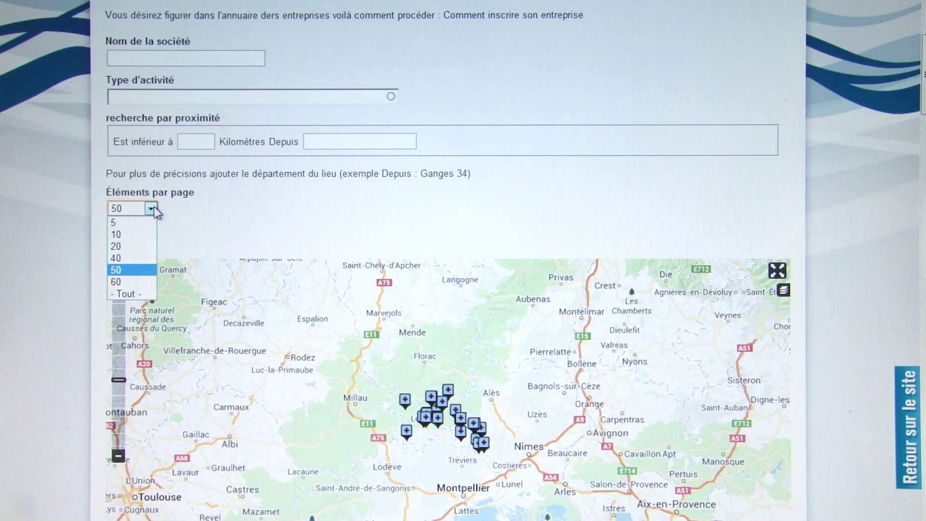
{"action": "left_click", "coordinate": [137, 295]}
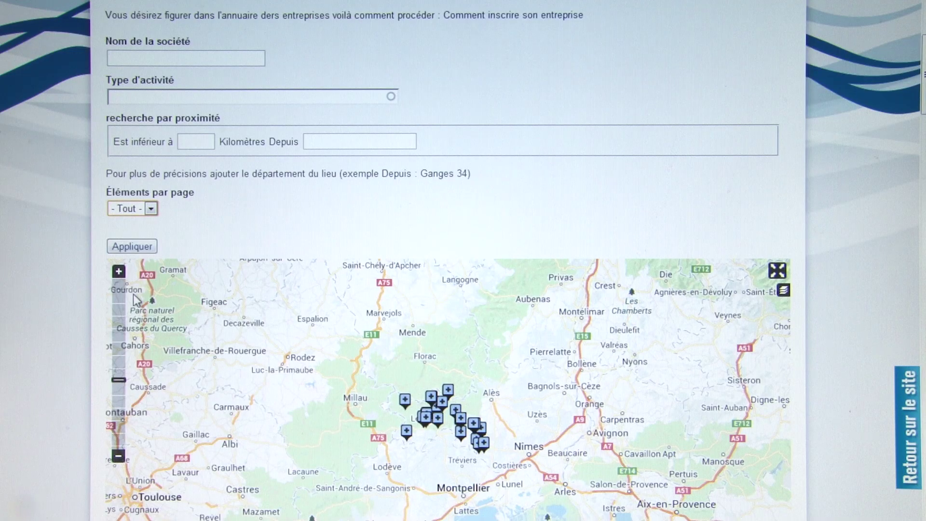
{"action": "left_click", "coordinate": [135, 248]}
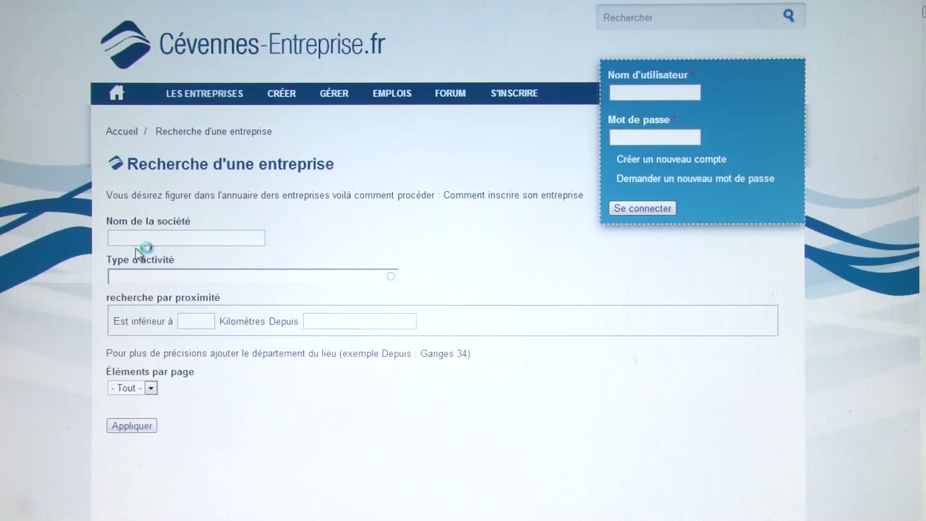
{"action": "scroll", "coordinate": [135, 248], "scroll_direction": "down", "scroll_amount": 2}
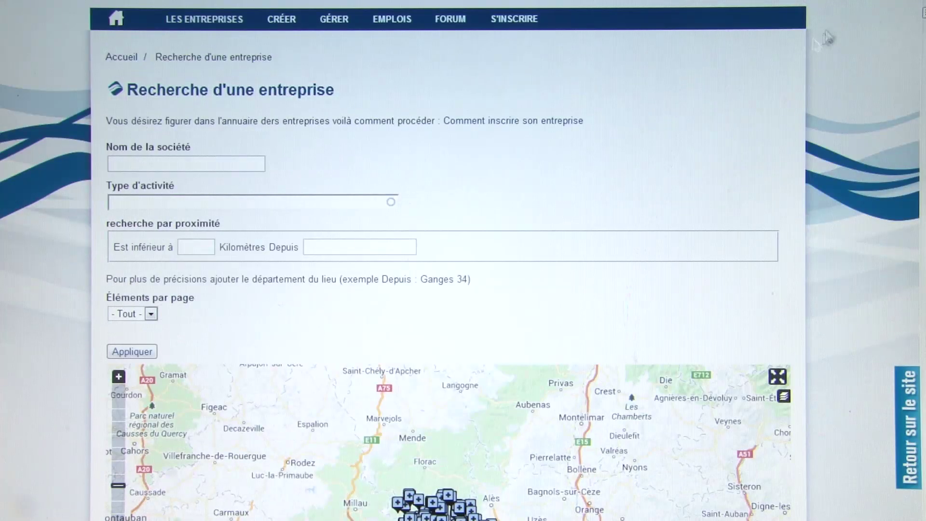
{"action": "mouse_move", "coordinate": [923, 20]}
{"action": "left_mouse_down"}
{"action": "mouse_move", "coordinate": [924, 506]}
{"action": "mouse_move", "coordinate": [922, 18]}
{"action": "left_mouse_up"}
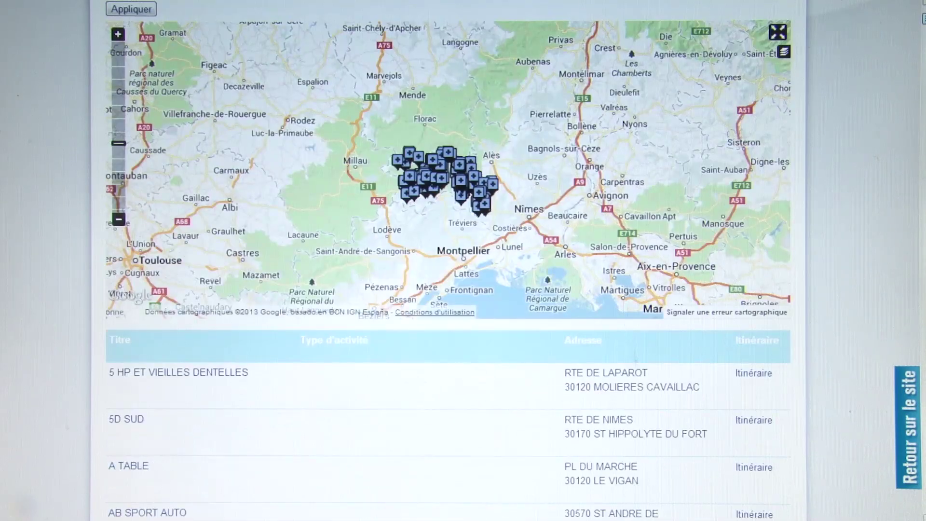
{"action": "scroll", "coordinate": [838, 156], "scroll_direction": "up", "scroll_amount": 2}
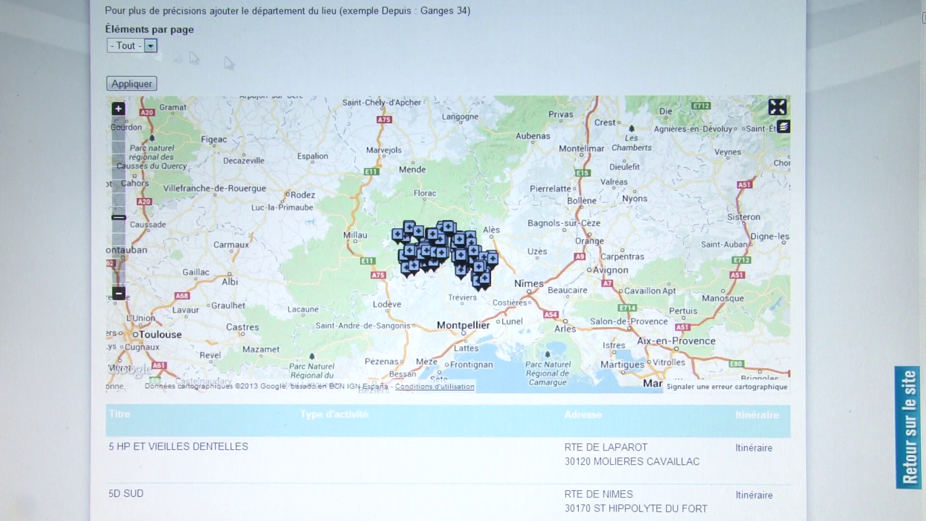
{"action": "scroll", "coordinate": [447, 260], "scroll_direction": "down", "scroll_amount": 15}
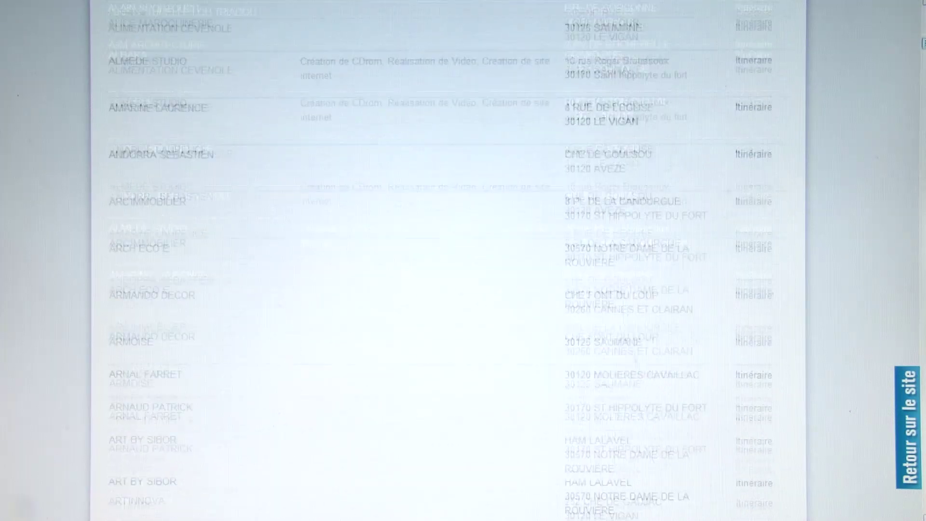
{"action": "scroll", "coordinate": [448, 260], "scroll_direction": "down", "scroll_amount": 15}
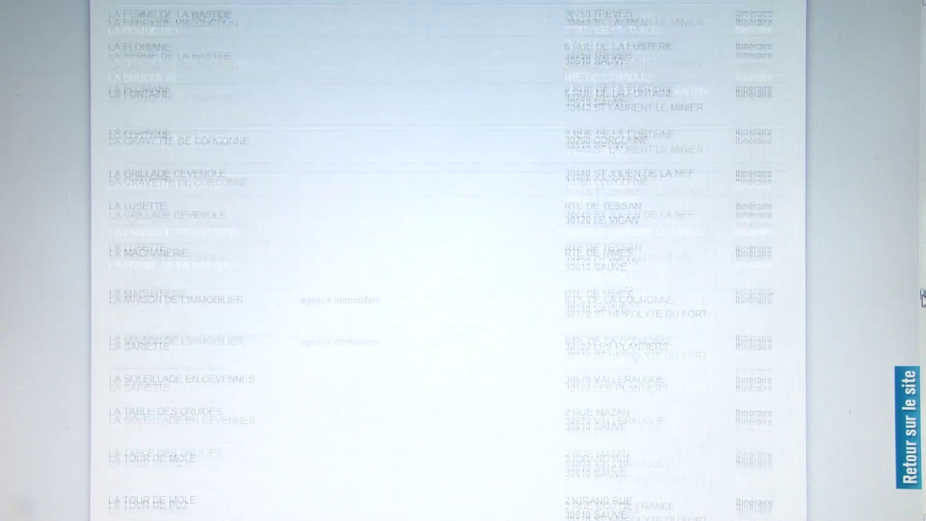
{"action": "scroll", "coordinate": [447, 261], "scroll_direction": "down", "scroll_amount": 12}
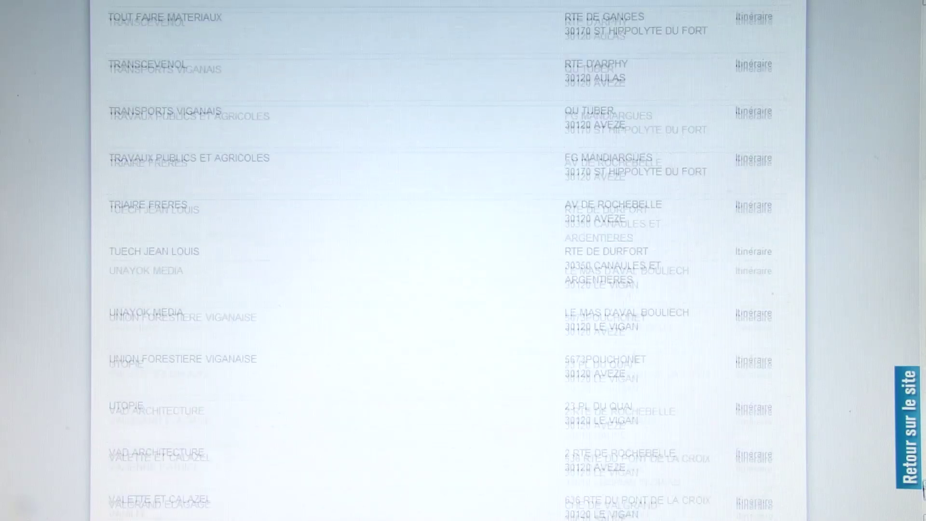
{"action": "scroll", "coordinate": [448, 260], "scroll_direction": "up", "scroll_amount": 20}
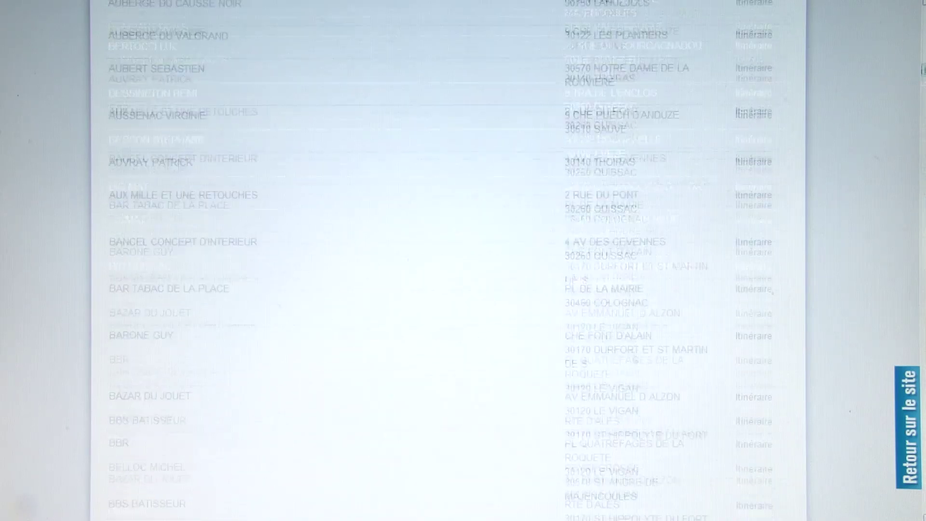
{"action": "scroll", "coordinate": [447, 260], "scroll_direction": "up", "scroll_amount": 3}
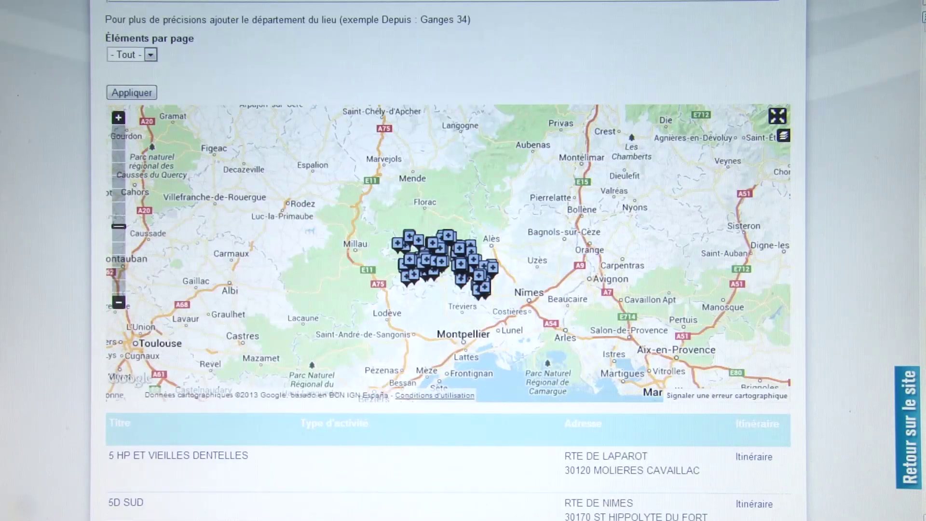
- Zoom the directory map from the Ganges–Alès area down to street level over the marker clusters
{"action": "left_click", "coordinate": [118, 118]}
{"action": "left_click", "coordinate": [118, 118]}
{"action": "left_click_drag", "start_coordinate": [521, 211], "coordinate": [545, 143]}
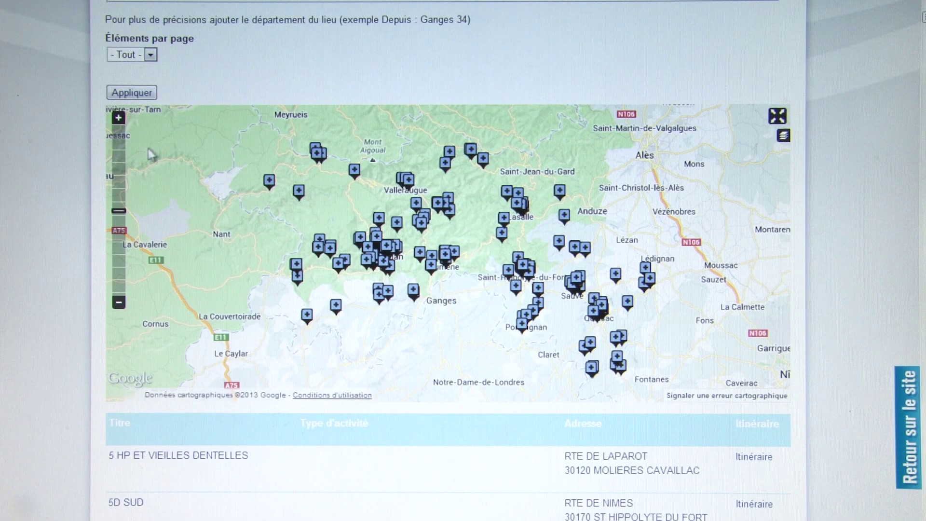
{"action": "left_click", "coordinate": [119, 119]}
{"action": "left_click_drag", "start_coordinate": [480, 242], "coordinate": [317, 204]}
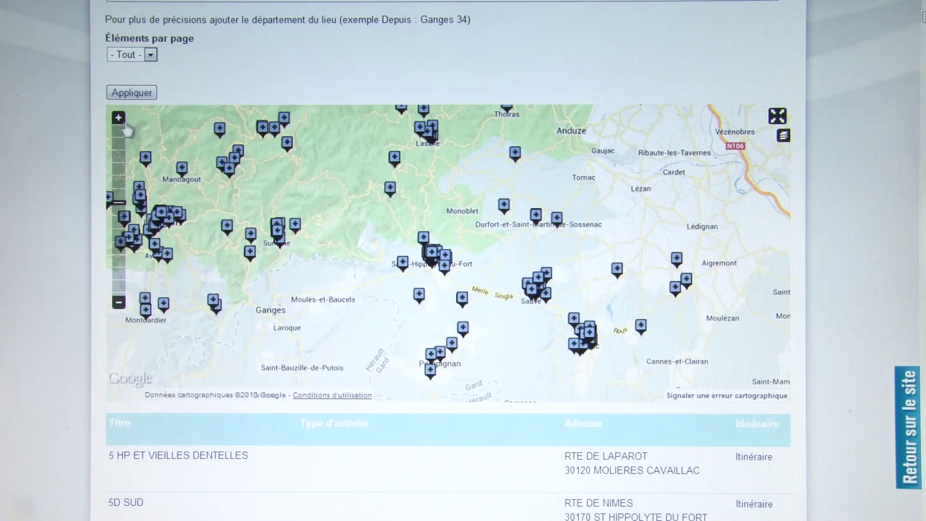
{"action": "left_click", "coordinate": [120, 120]}
{"action": "left_click", "coordinate": [120, 120]}
{"action": "left_click_drag", "start_coordinate": [441, 256], "coordinate": [471, 183]}
{"action": "left_click", "coordinate": [118, 118]}
{"action": "left_click", "coordinate": [119, 117]}
{"action": "left_click", "coordinate": [119, 118]}
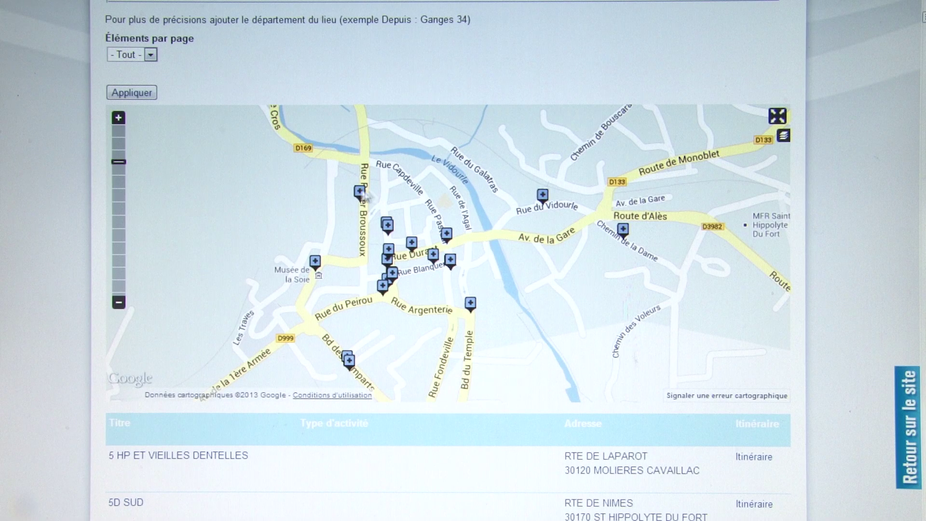
{"action": "left_click_drag", "start_coordinate": [453, 209], "coordinate": [464, 196]}
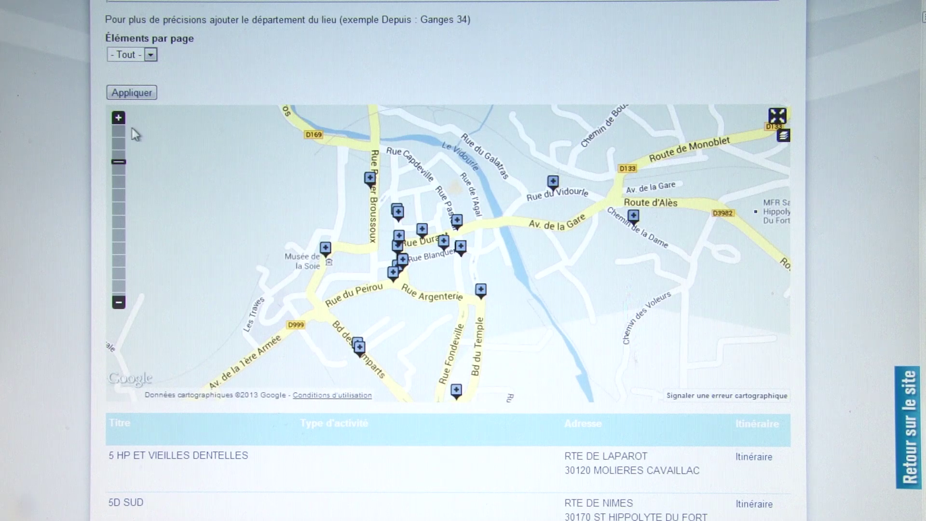
- Check the markers for RESTAURANT EL GUSANILLO, FERRONNERIE CHEVALIER, CEVENPACK and SALERY CEVENNES & PIEMONT IMMOB
{"action": "left_click", "coordinate": [326, 249]}
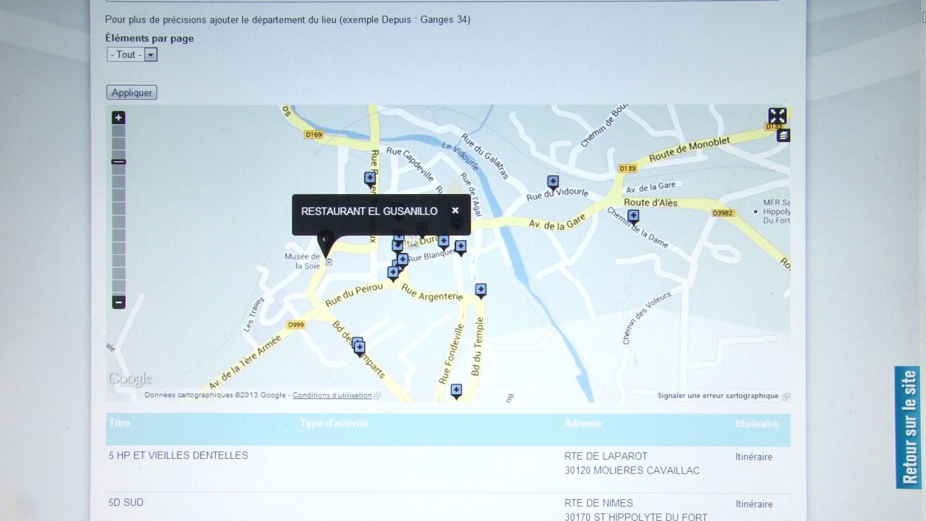
{"action": "left_click", "coordinate": [455, 211]}
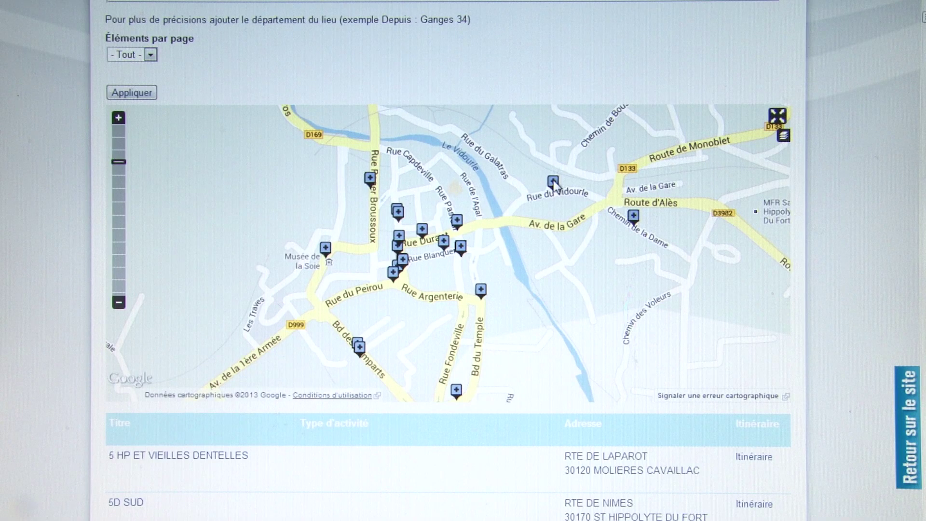
{"action": "left_click", "coordinate": [553, 182]}
{"action": "left_click", "coordinate": [571, 233]}
{"action": "left_click", "coordinate": [481, 291]}
{"action": "left_click", "coordinate": [498, 254]}
{"action": "left_click", "coordinate": [356, 351]}
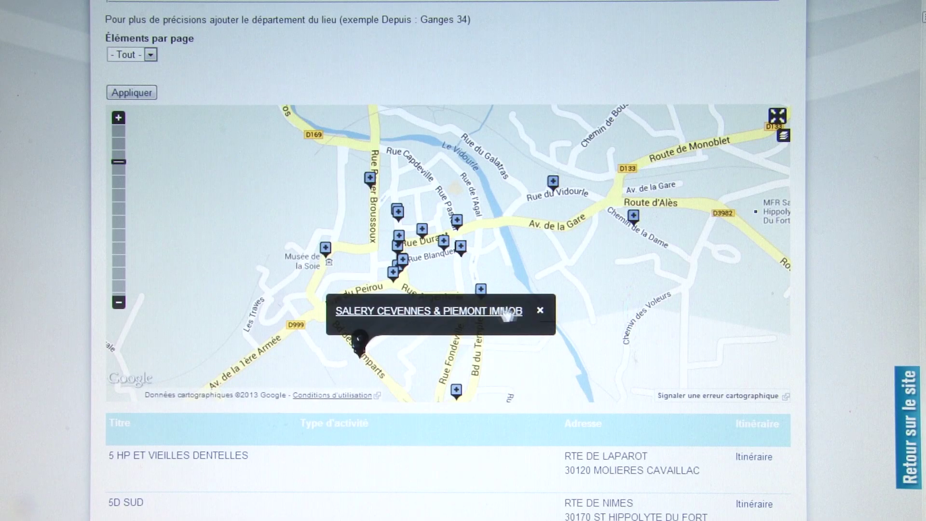
{"action": "left_click", "coordinate": [537, 306]}
- Zoom the map back out to show markers across the wider area
{"action": "left_click", "coordinate": [118, 303]}
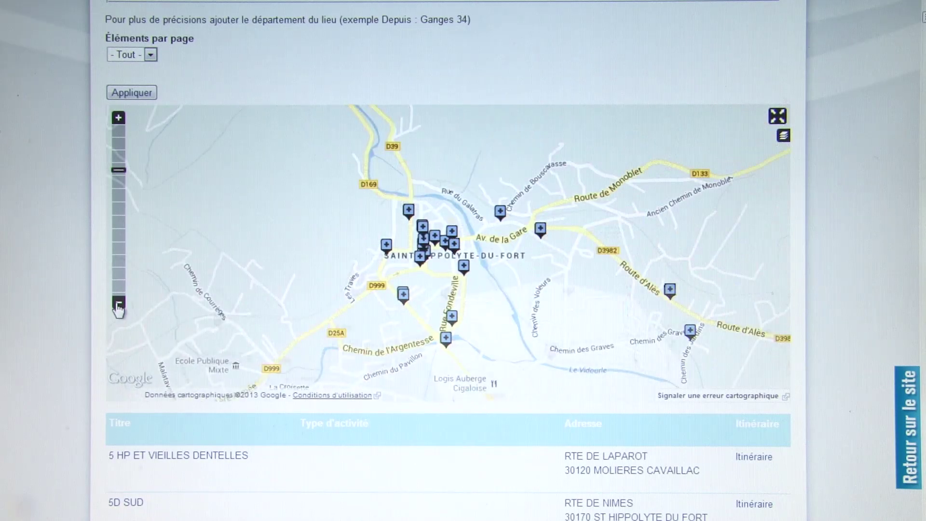
{"action": "left_click", "coordinate": [118, 303]}
{"action": "left_click", "coordinate": [118, 303]}
{"action": "left_click", "coordinate": [118, 303]}
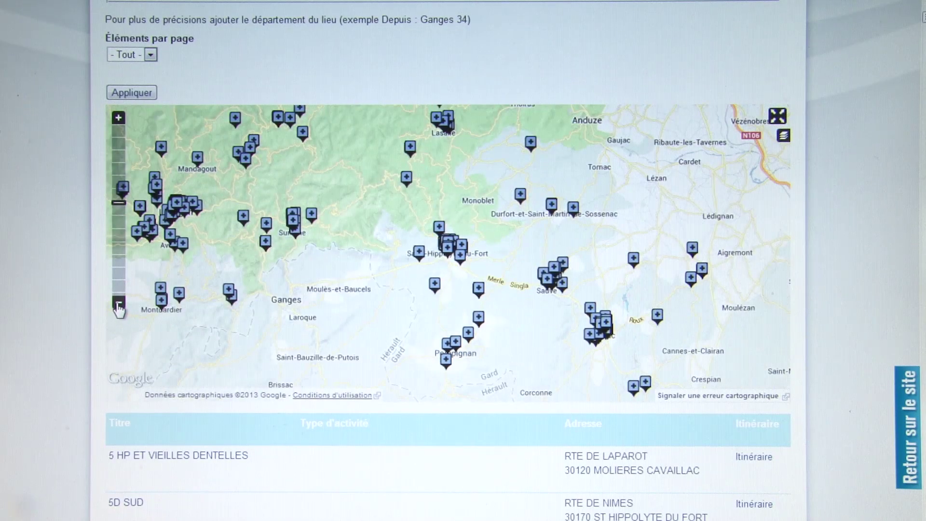
{"action": "left_click", "coordinate": [118, 304]}
{"action": "left_click_drag", "start_coordinate": [382, 283], "coordinate": [448, 311]}
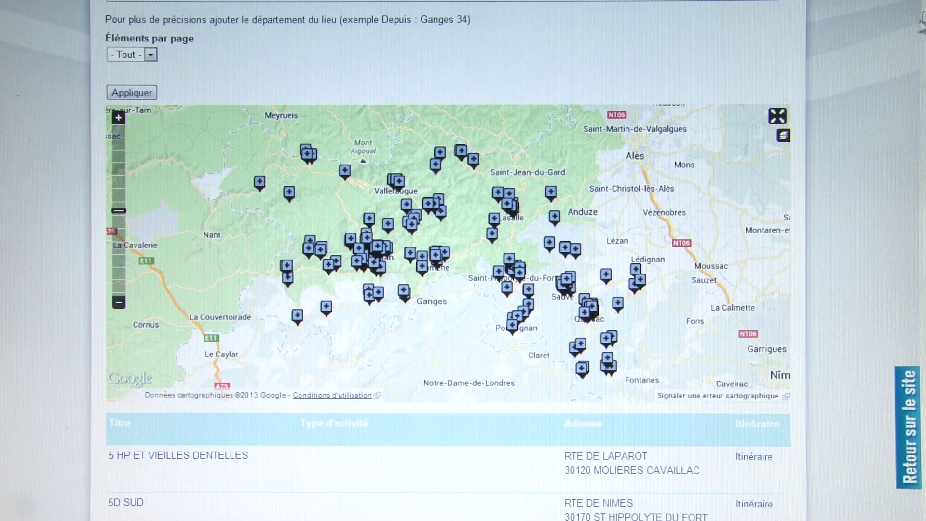
{"action": "scroll", "coordinate": [447, 260], "scroll_direction": "down", "scroll_amount": 5}
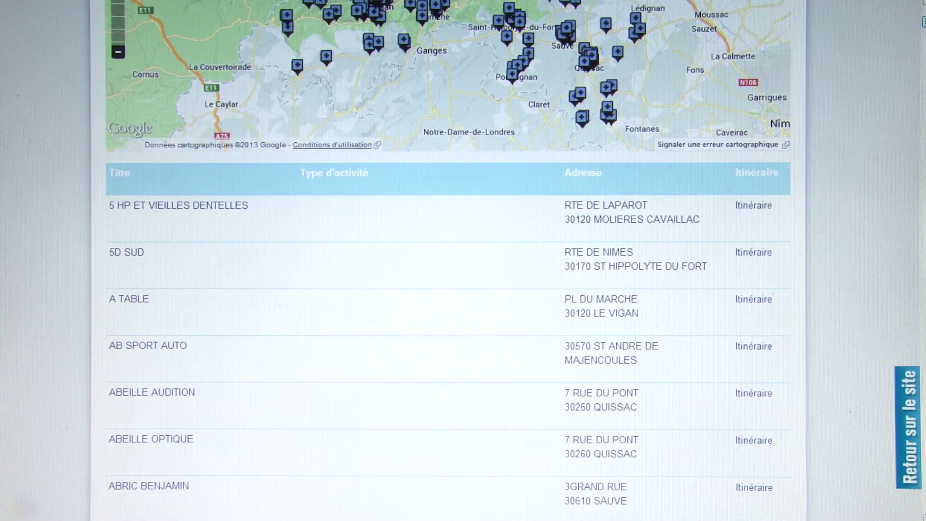
{"action": "scroll", "coordinate": [612, 210], "scroll_direction": "up", "scroll_amount": 2}
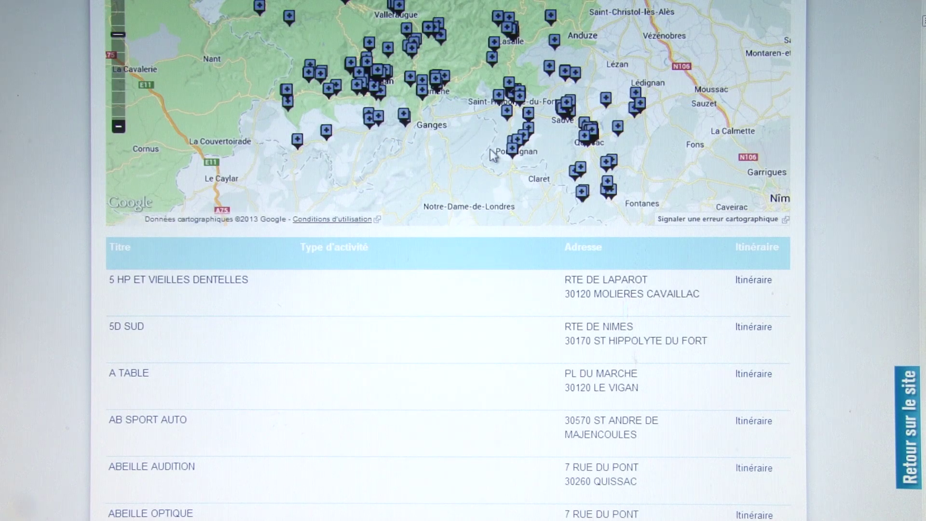
{"action": "scroll", "coordinate": [517, 200], "scroll_direction": "down", "scroll_amount": 3}
{"action": "scroll", "coordinate": [523, 203], "scroll_direction": "down", "scroll_amount": 2}
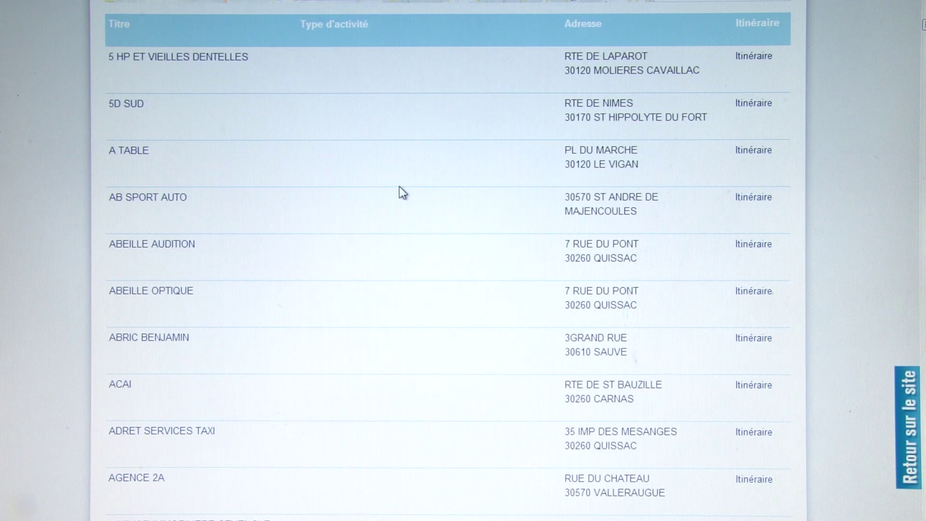
{"action": "scroll", "coordinate": [406, 160], "scroll_direction": "down", "scroll_amount": 1}
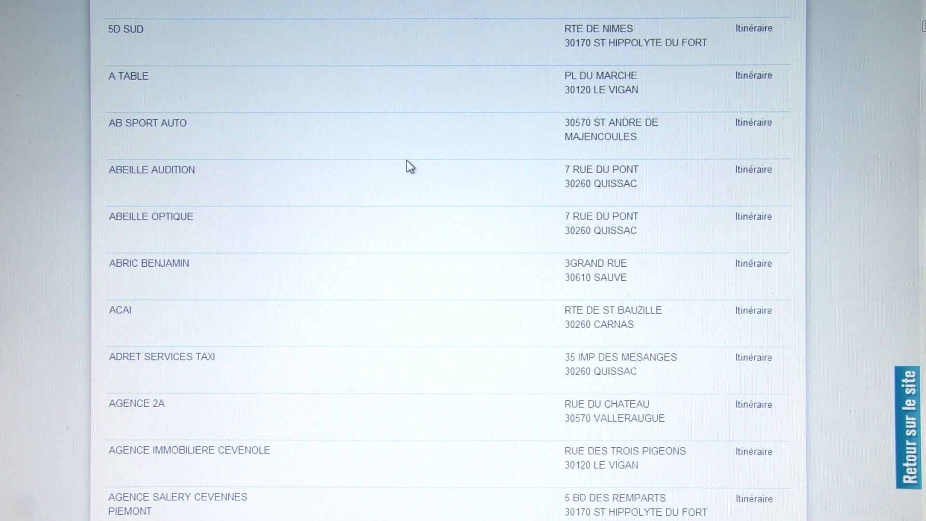
{"action": "scroll", "coordinate": [406, 166], "scroll_direction": "down", "scroll_amount": 3}
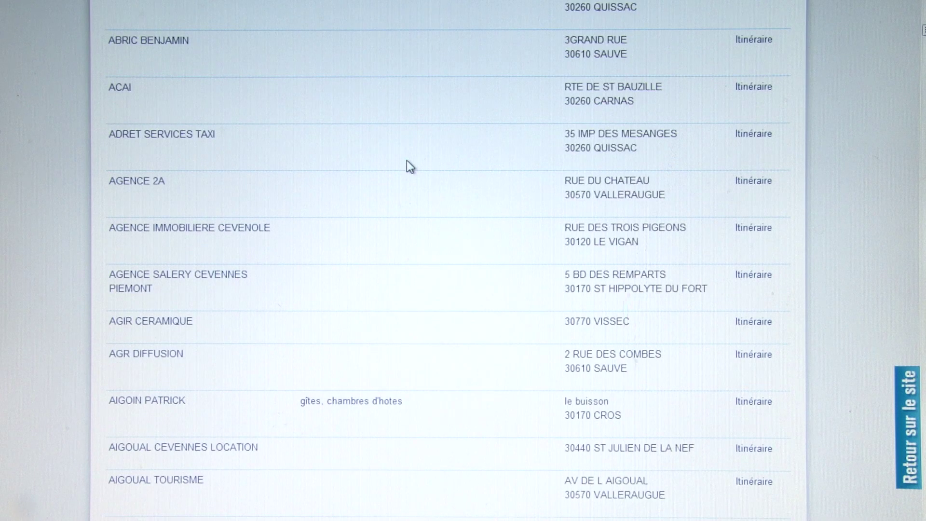
{"action": "scroll", "coordinate": [410, 166], "scroll_direction": "down", "scroll_amount": 1}
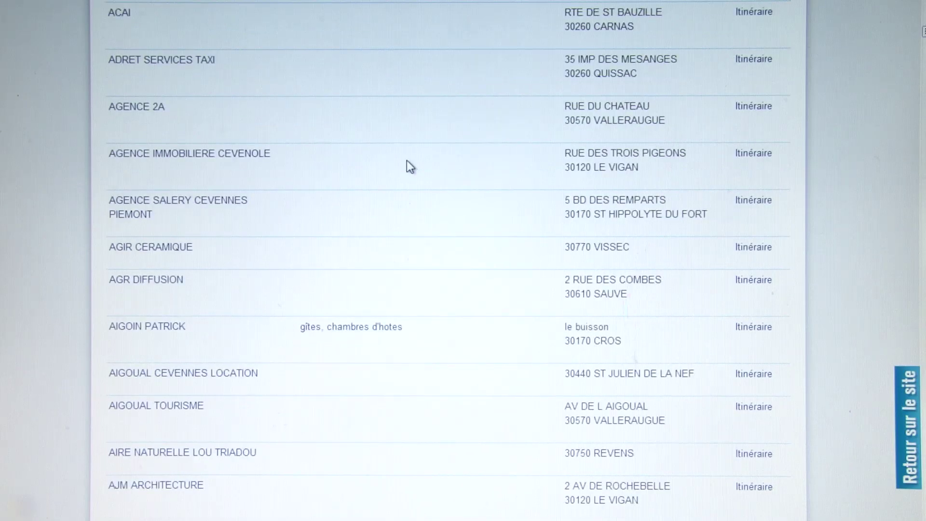
{"action": "scroll", "coordinate": [410, 164], "scroll_direction": "down", "scroll_amount": 5}
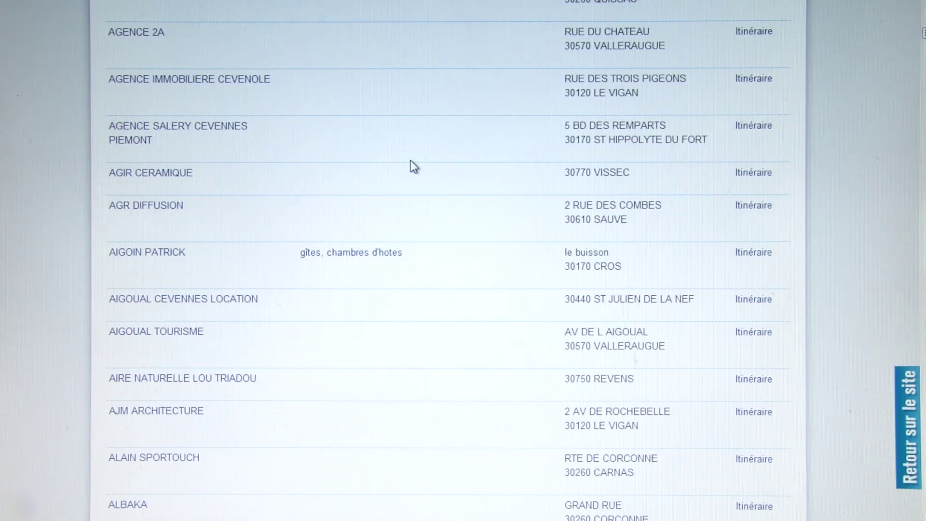
{"action": "scroll", "coordinate": [410, 160], "scroll_direction": "down", "scroll_amount": 3}
{"action": "scroll", "coordinate": [410, 155], "scroll_direction": "up", "scroll_amount": 1}
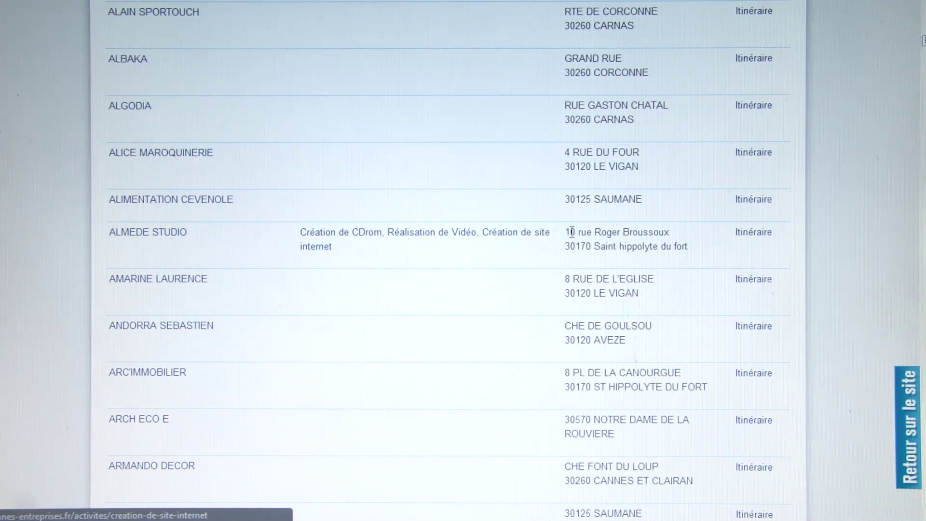
{"action": "mouse_move", "coordinate": [565, 233]}
{"action": "left_mouse_down"}
{"action": "mouse_move", "coordinate": [653, 234]}
{"action": "mouse_move", "coordinate": [690, 254]}
{"action": "mouse_move", "coordinate": [575, 234]}
{"action": "left_mouse_up"}
{"action": "left_click", "coordinate": [690, 254]}
{"action": "left_click", "coordinate": [570, 234]}
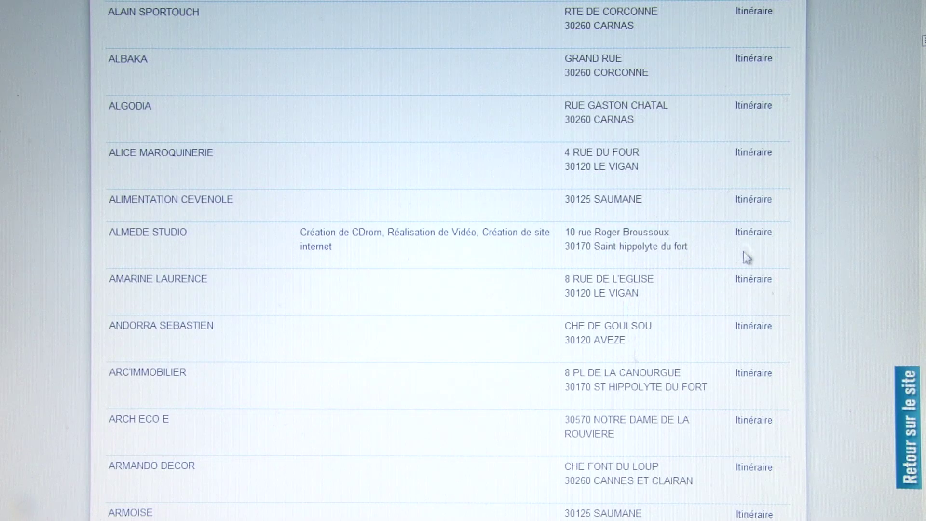
{"action": "scroll", "coordinate": [719, 291], "scroll_direction": "up", "scroll_amount": 15}
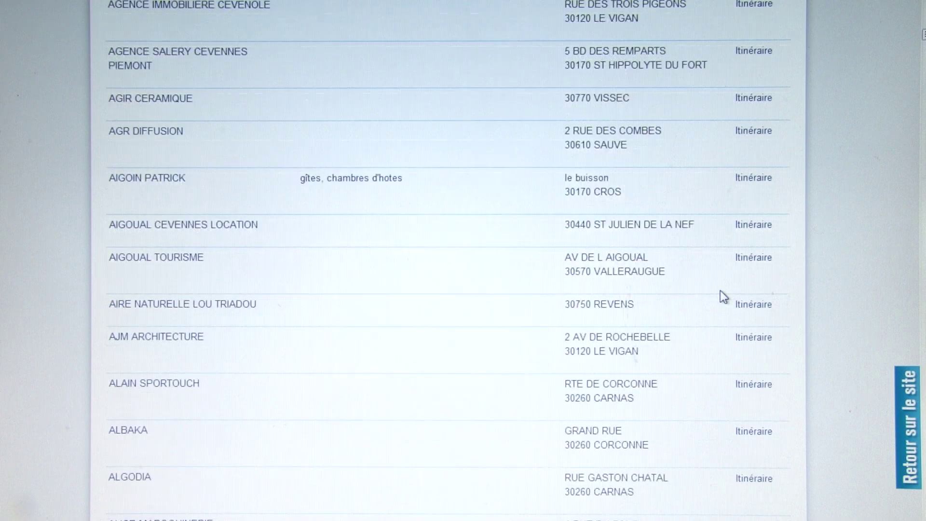
{"action": "scroll", "coordinate": [723, 296], "scroll_direction": "down", "scroll_amount": 1}
{"action": "scroll", "coordinate": [723, 296], "scroll_direction": "up", "scroll_amount": 2}
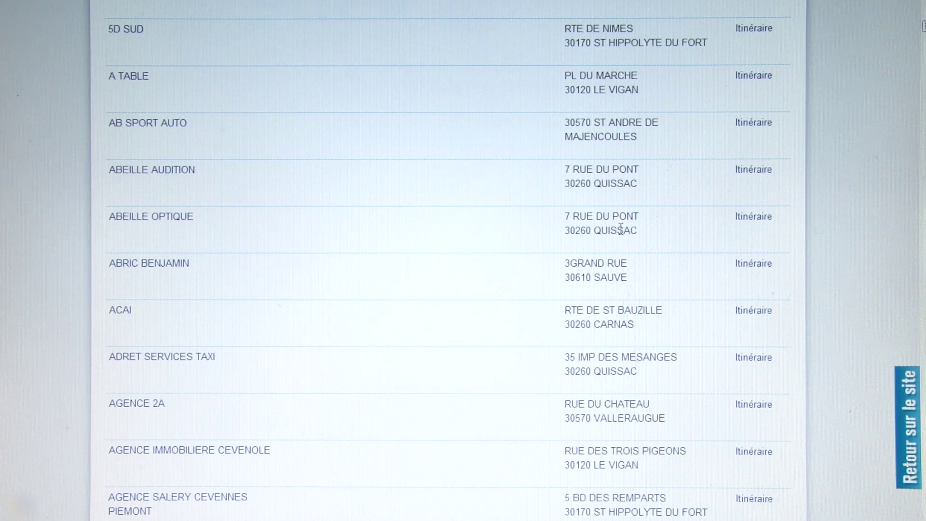
{"action": "left_click", "coordinate": [758, 219]}
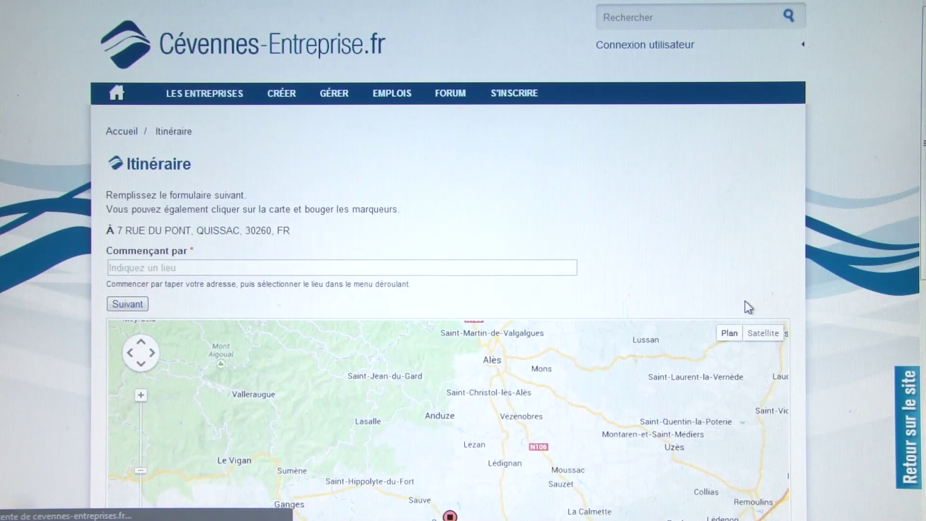
{"action": "scroll", "coordinate": [577, 198], "scroll_direction": "down", "scroll_amount": 3}
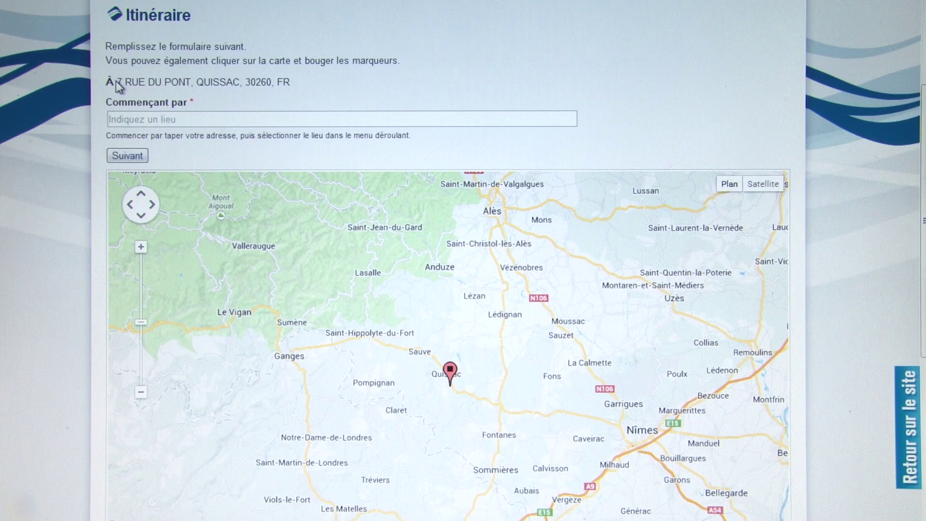
{"action": "left_click_drag", "start_coordinate": [116, 82], "coordinate": [336, 72]}
{"action": "left_click", "coordinate": [305, 87]}
{"action": "left_click", "coordinate": [195, 120]}
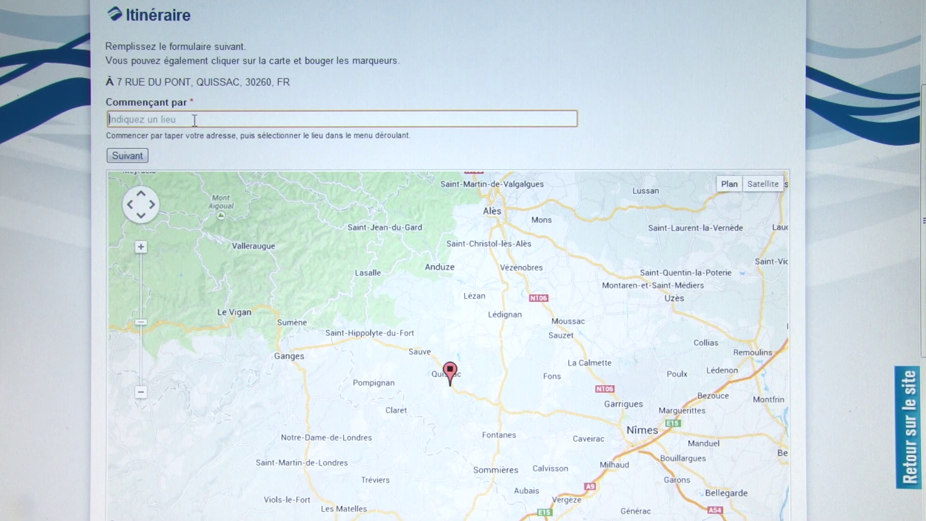
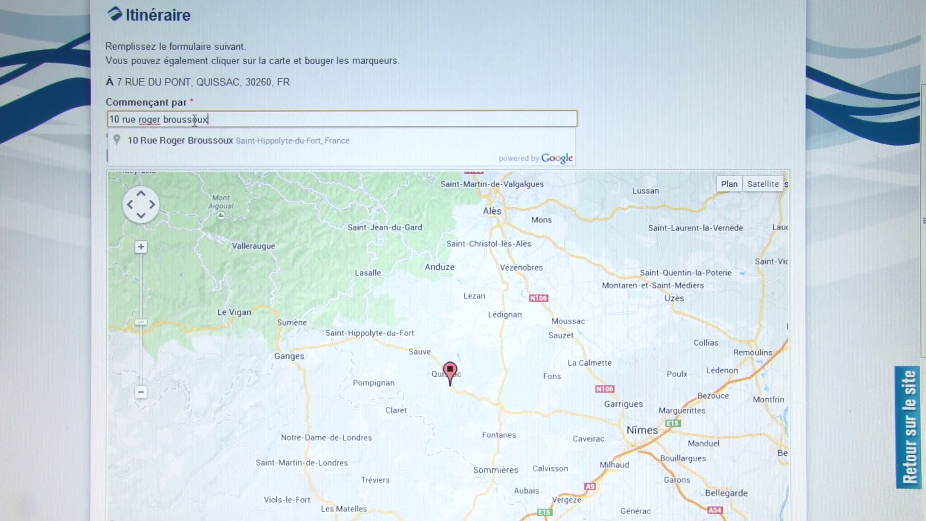
{"action": "left_click", "coordinate": [294, 145]}
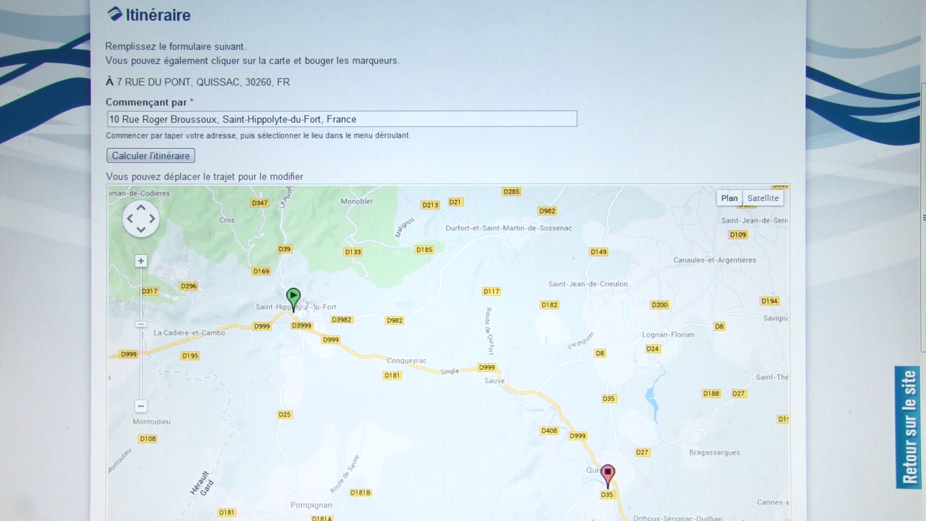
{"action": "left_click", "coordinate": [162, 157]}
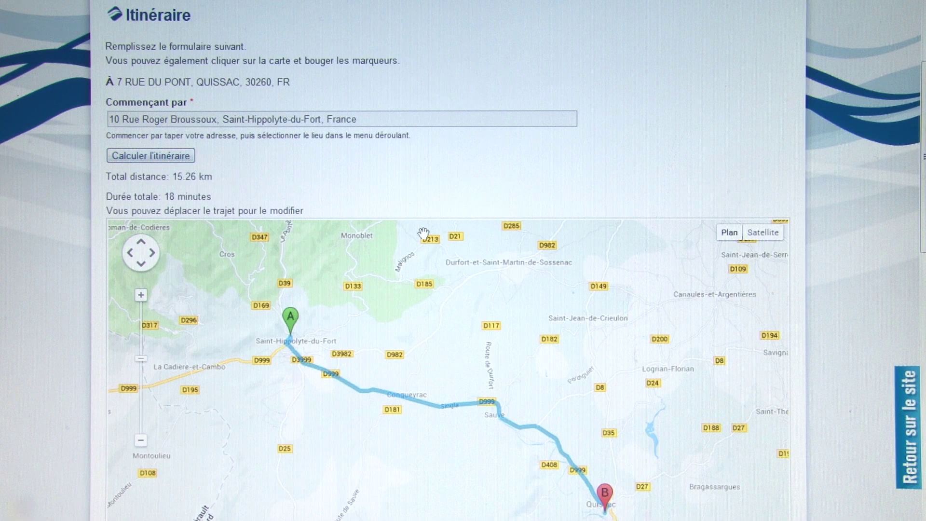
- Print the 15.26 km, 18-minute driving directions
{"action": "scroll", "coordinate": [863, 160], "scroll_direction": "down", "scroll_amount": 2}
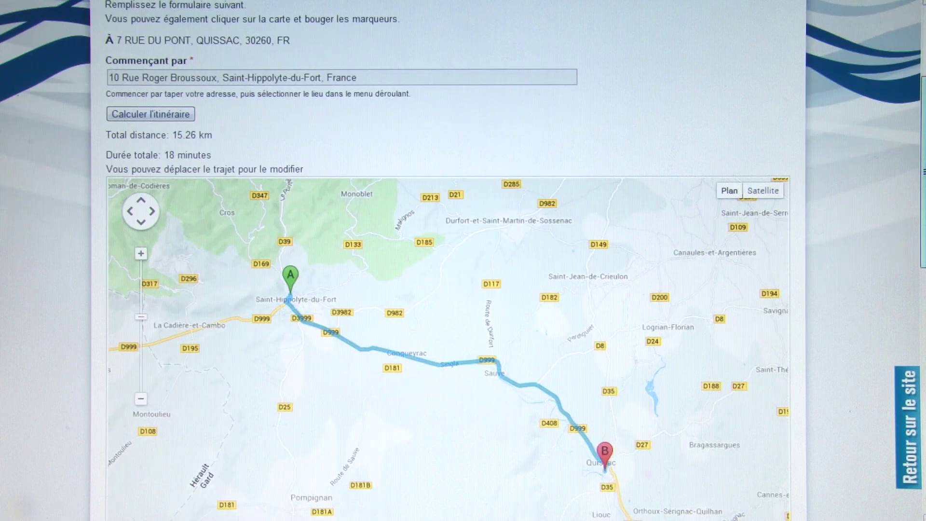
{"action": "scroll", "coordinate": [448, 261], "scroll_direction": "down", "scroll_amount": 3}
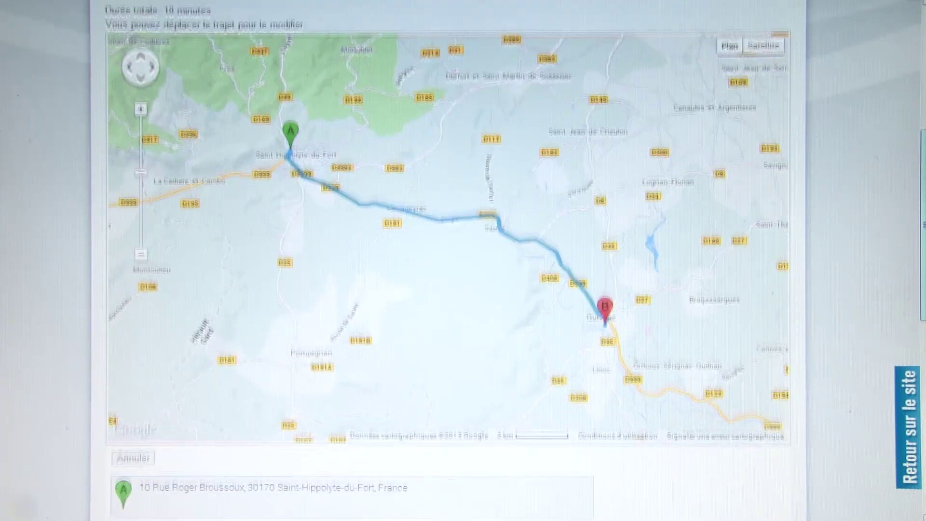
{"action": "scroll", "coordinate": [448, 260], "scroll_direction": "down", "scroll_amount": 7}
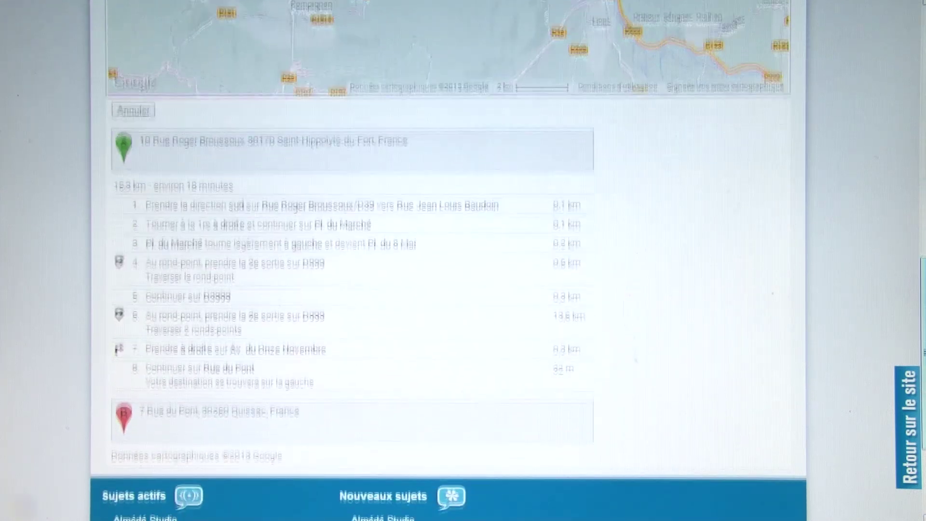
{"action": "right_click", "coordinate": [646, 213]}
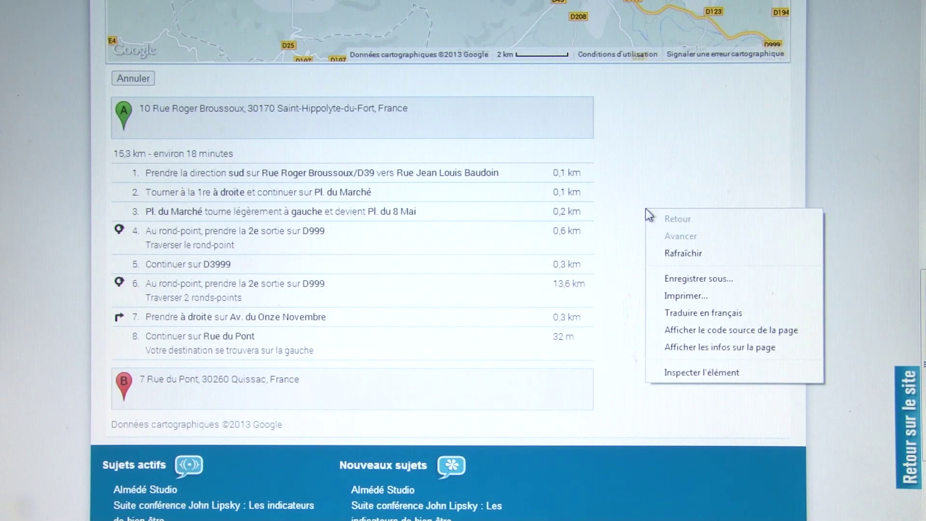
{"action": "left_click", "coordinate": [685, 295]}
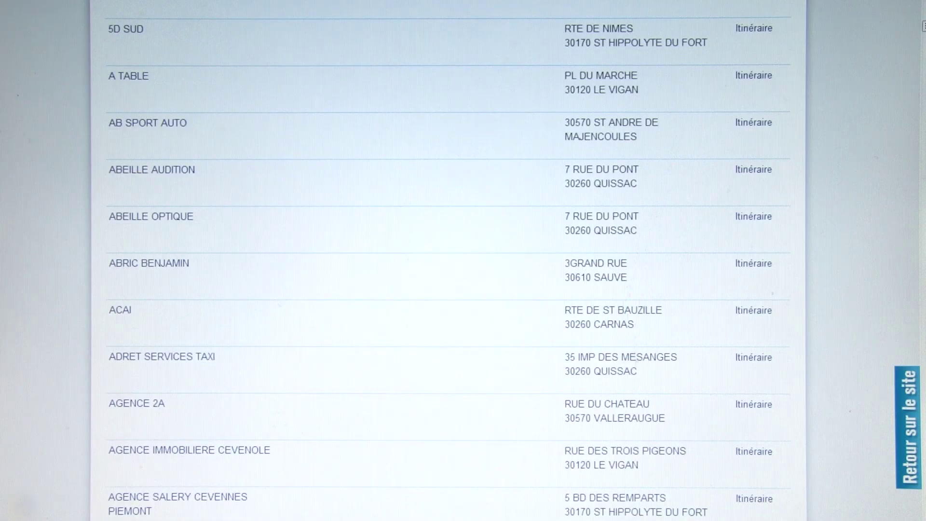
- Try the activity type and maximum distance filters in the directory search form
{"action": "scroll", "coordinate": [392, 86], "scroll_direction": "up", "scroll_amount": 10}
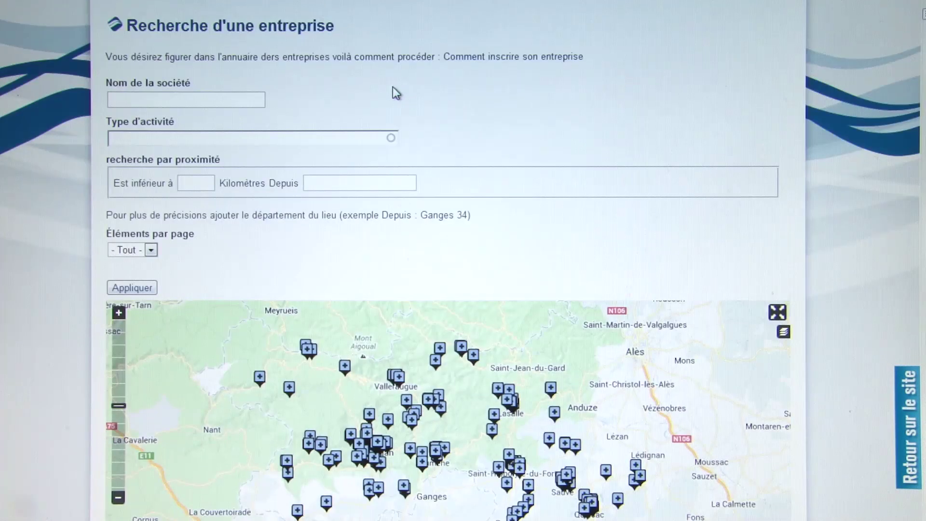
{"action": "left_click", "coordinate": [178, 172]}
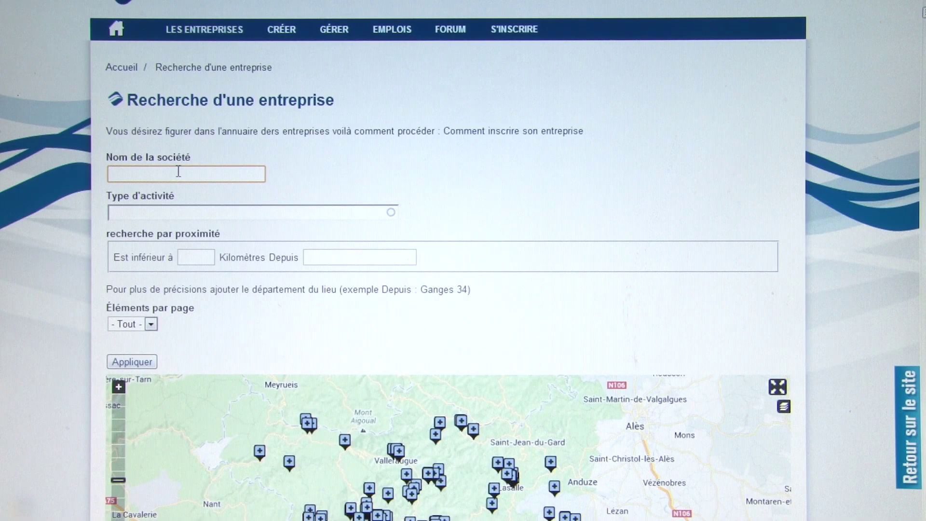
{"action": "left_click", "coordinate": [161, 210]}
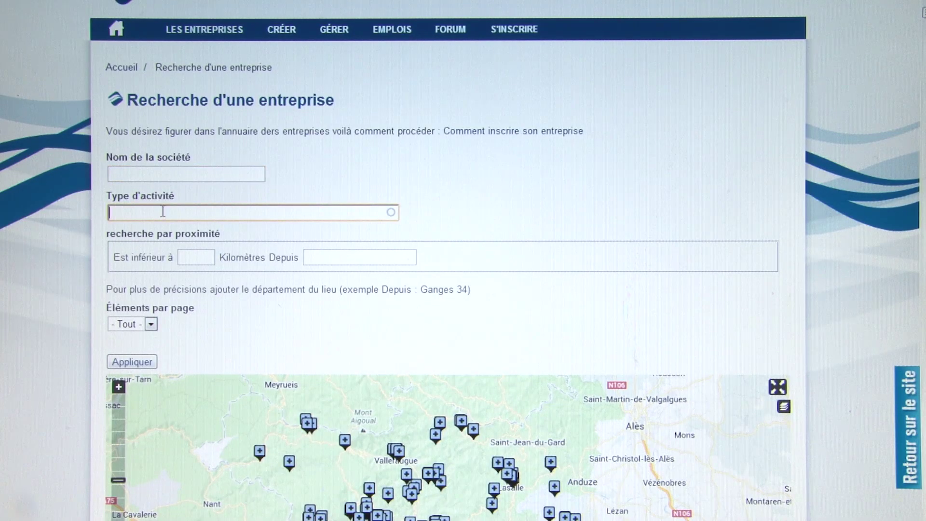
{"action": "left_click", "coordinate": [191, 257]}
{"action": "scroll", "coordinate": [212, 288], "scroll_direction": "down", "scroll_amount": 3}
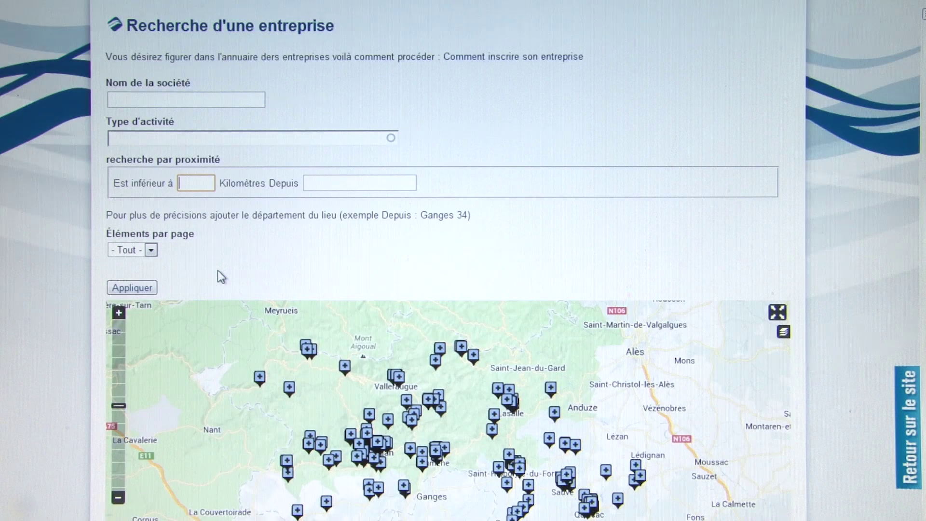
{"action": "left_click", "coordinate": [188, 182]}
{"action": "left_click", "coordinate": [240, 225]}
{"action": "scroll", "coordinate": [239, 224], "scroll_direction": "up", "scroll_amount": 3}
- Enter 'impr' as the company name and pick the Imprimerie Clément suggestion
{"action": "left_click", "coordinate": [177, 173]}
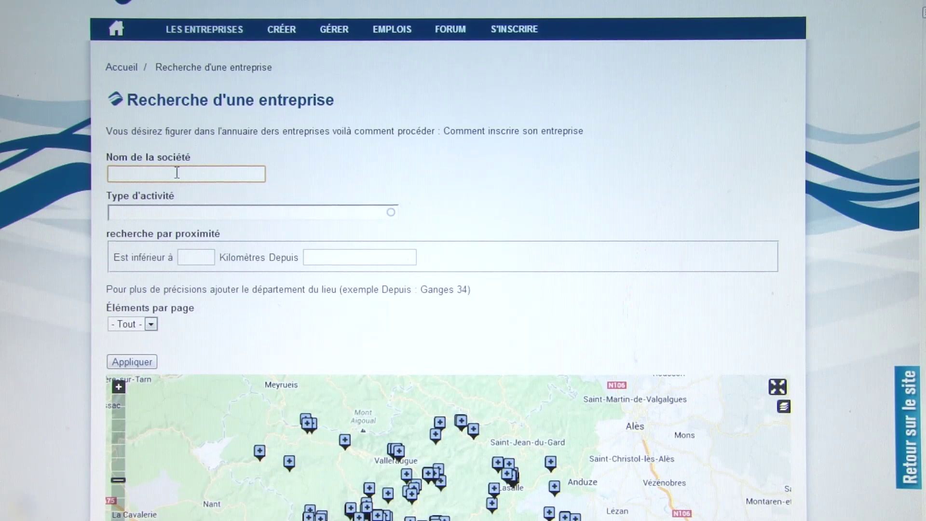
{"action": "type", "text": "i"}
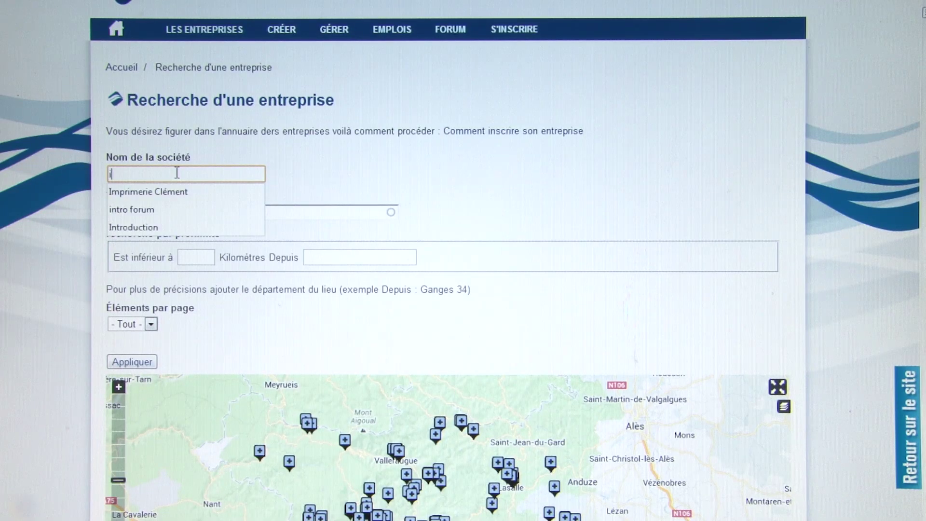
{"action": "type", "text": "m"}
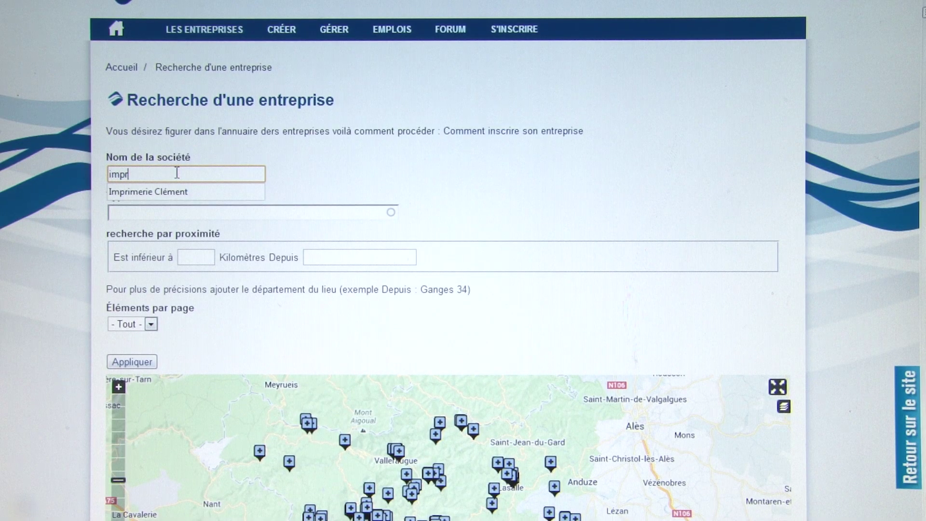
{"action": "type", "text": "pr"}
{"action": "key", "text": "BackSpace"}
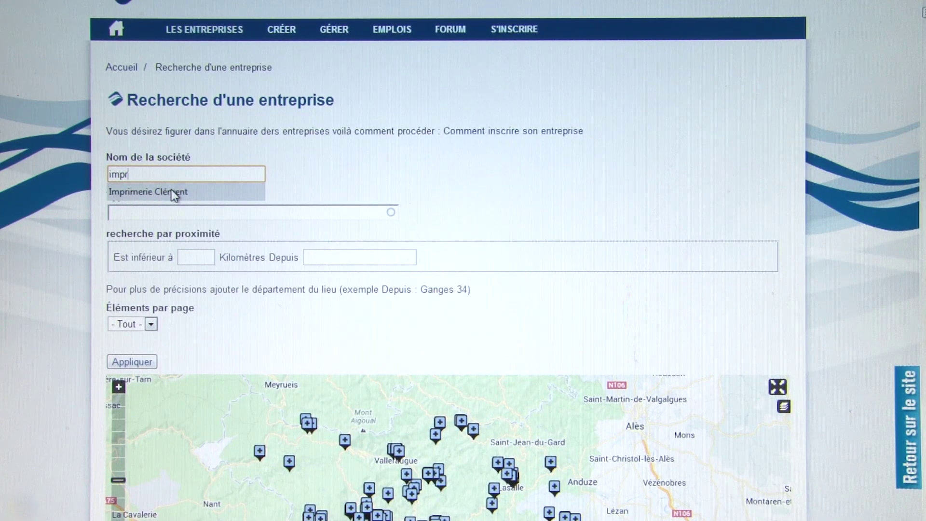
{"action": "left_click", "coordinate": [175, 192]}
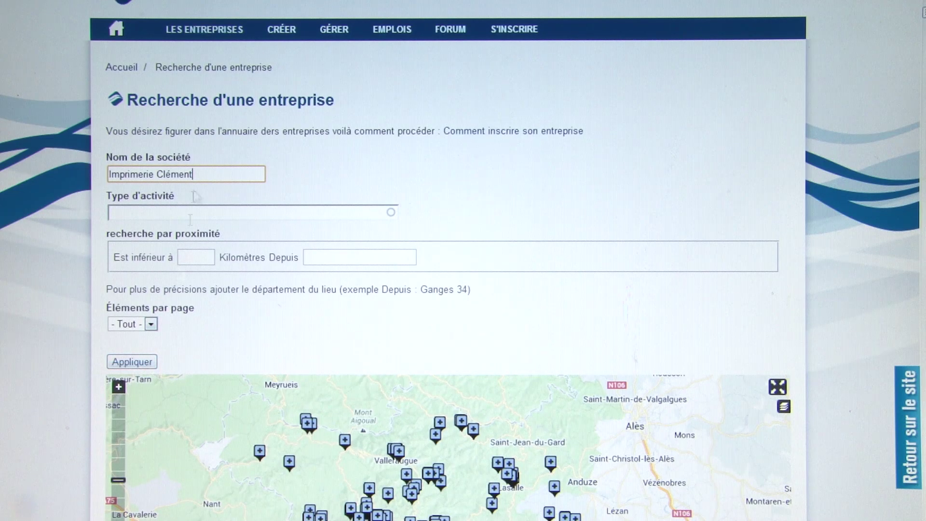
- Apply the Imprimerie Clément search and review the four results, including IMPRIMERIE CLEMENT in Le Vigan
{"action": "left_click", "coordinate": [146, 365]}
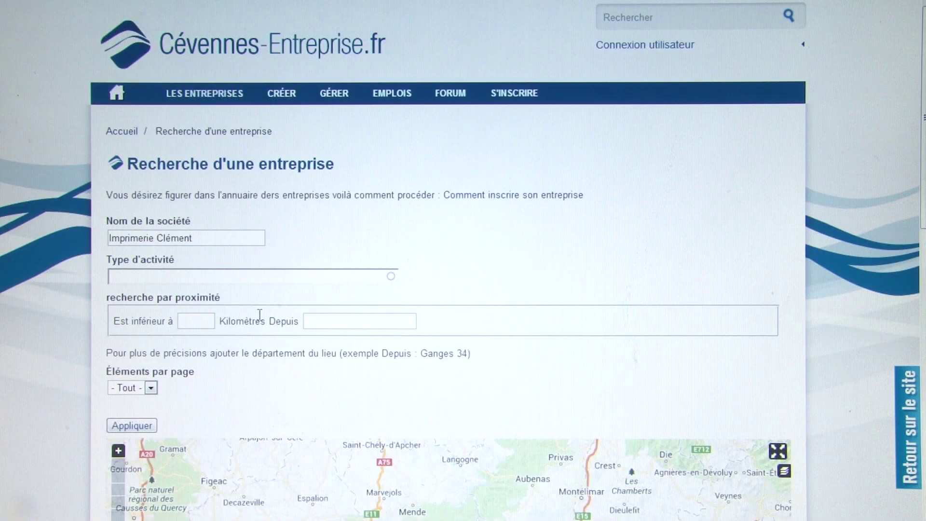
{"action": "scroll", "coordinate": [260, 321], "scroll_direction": "down", "scroll_amount": 6}
{"action": "scroll", "coordinate": [261, 321], "scroll_direction": "down", "scroll_amount": 3}
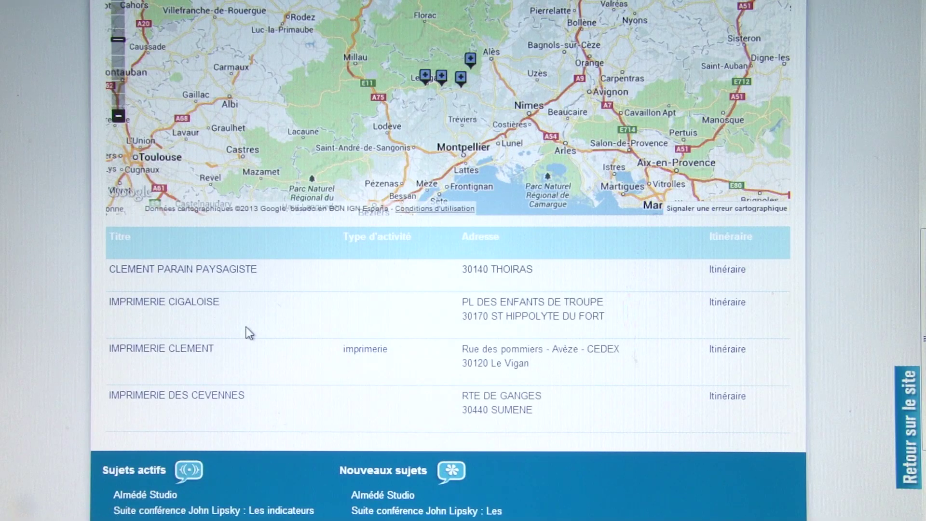
{"action": "scroll", "coordinate": [247, 327], "scroll_direction": "up", "scroll_amount": 8}
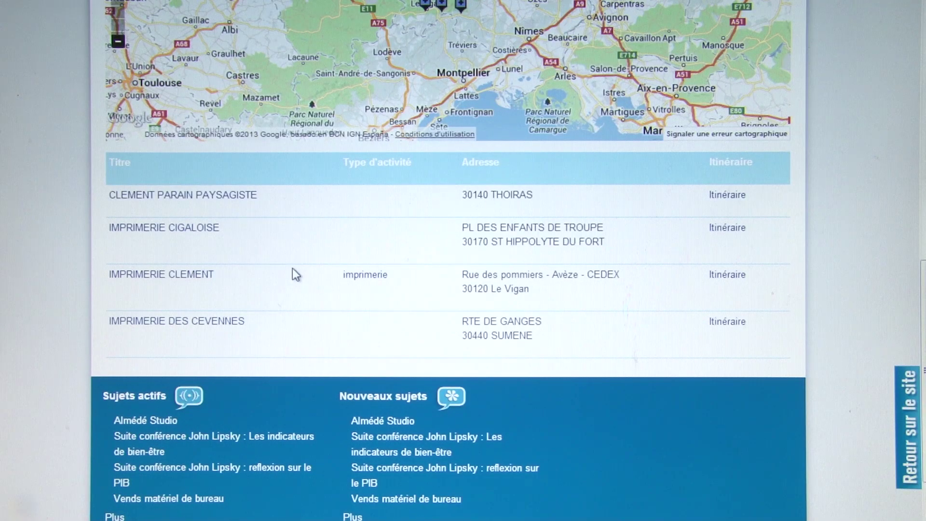
{"action": "scroll", "coordinate": [292, 267], "scroll_direction": "up", "scroll_amount": 10}
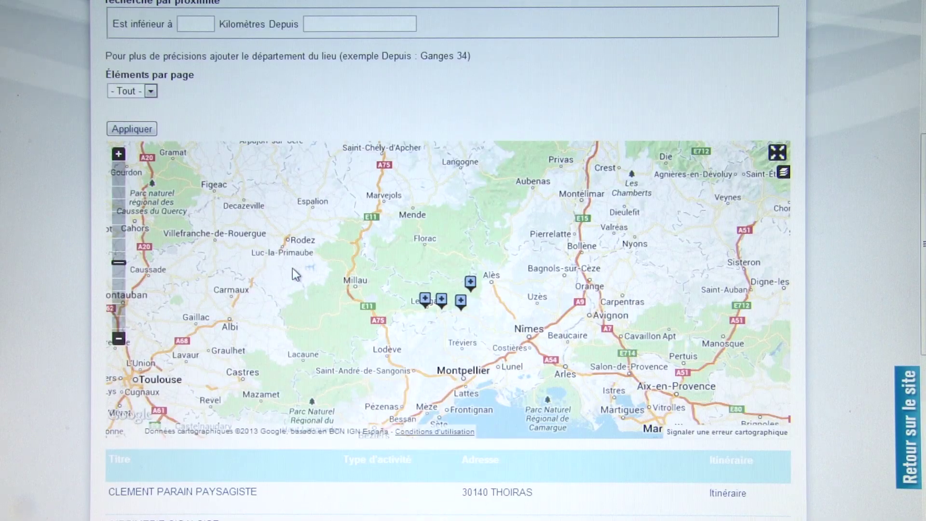
- Replace the company name with ALMEDE STUDIO from autocomplete and apply the search
{"action": "left_click_drag", "start_coordinate": [200, 164], "coordinate": [110, 162]}
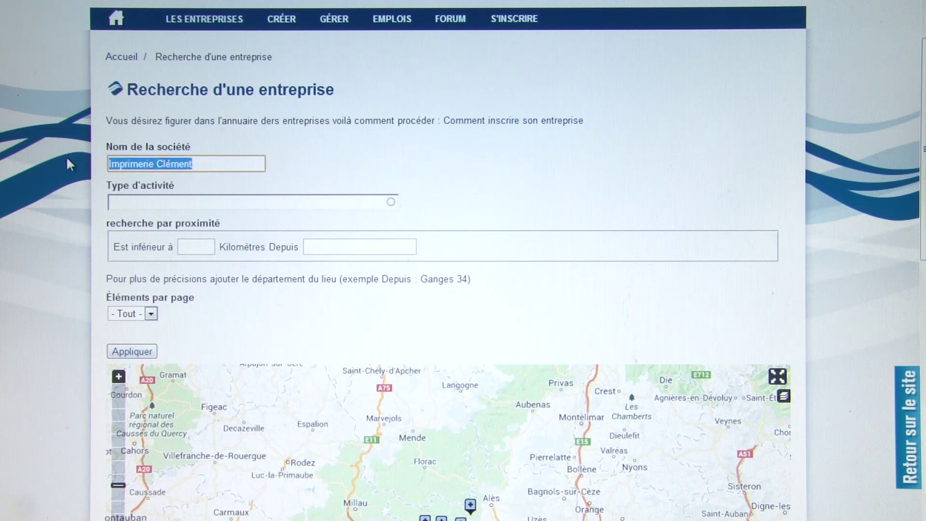
{"action": "type", "text": "a"}
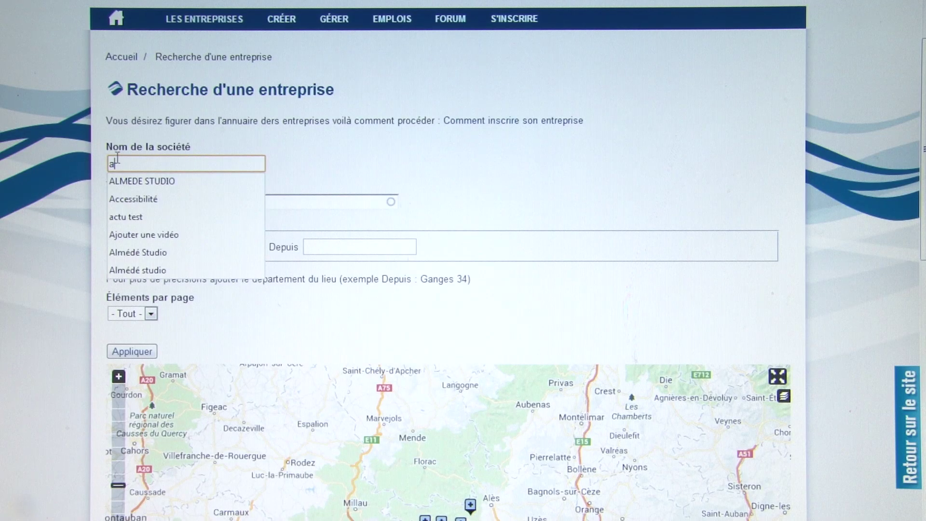
{"action": "left_click", "coordinate": [125, 181]}
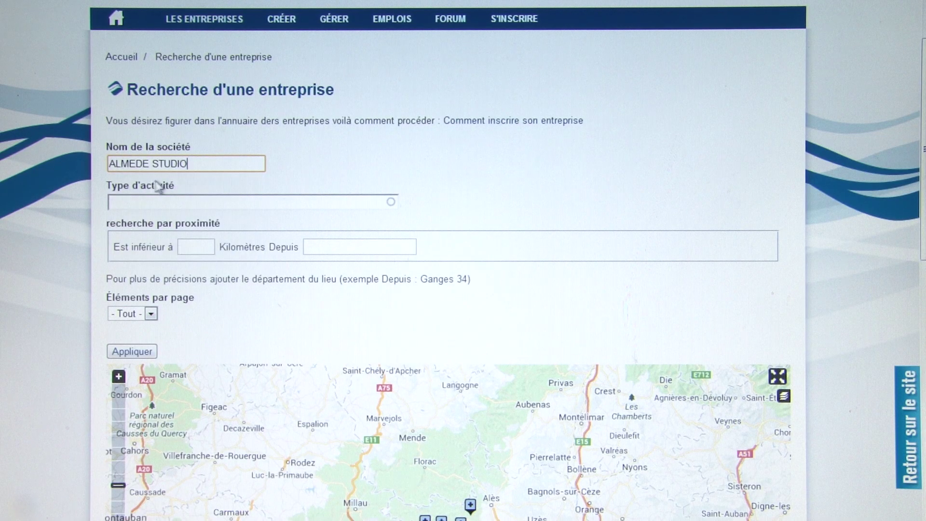
{"action": "scroll", "coordinate": [71, 229], "scroll_direction": "down", "scroll_amount": 5}
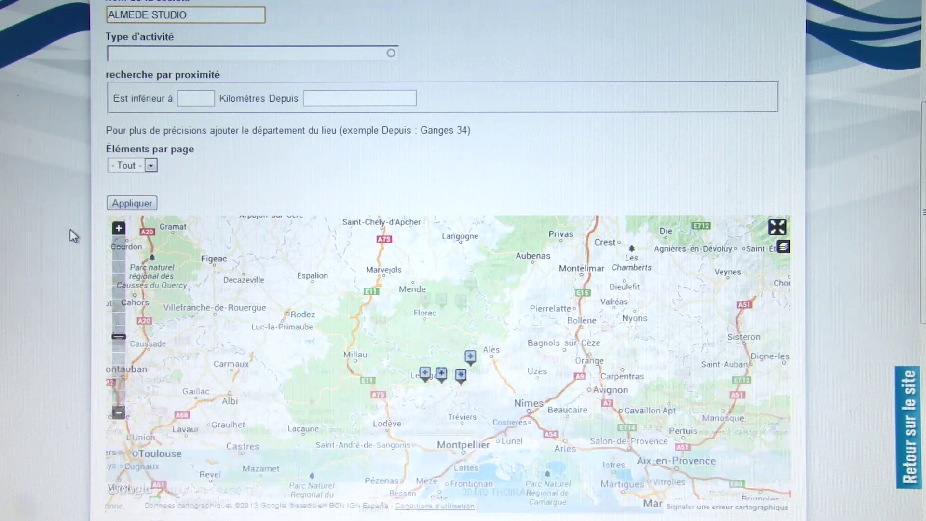
{"action": "scroll", "coordinate": [71, 229], "scroll_direction": "up", "scroll_amount": 2}
{"action": "scroll", "coordinate": [70, 229], "scroll_direction": "up", "scroll_amount": 1}
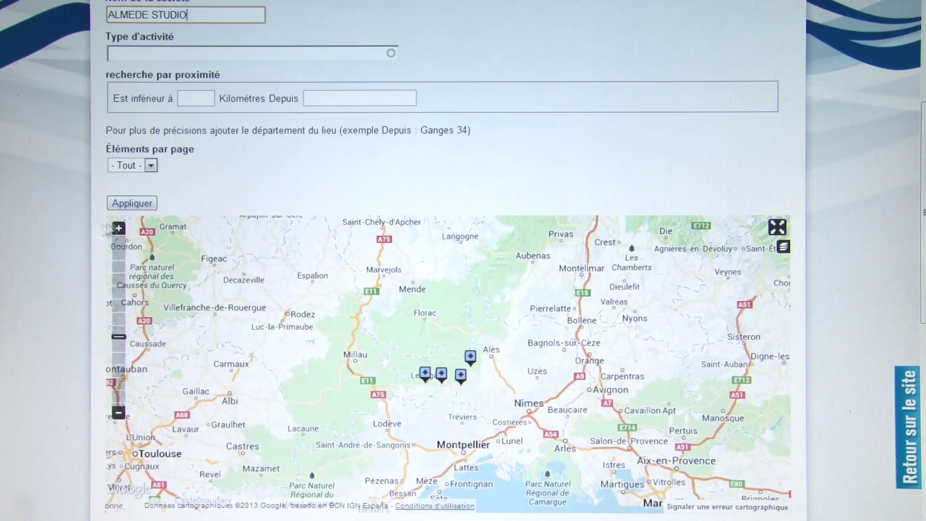
{"action": "left_click", "coordinate": [132, 203]}
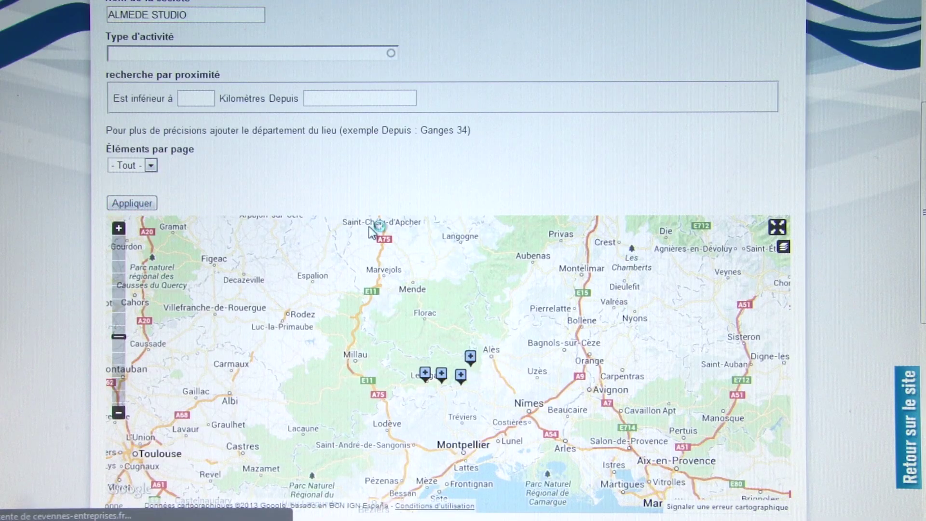
{"action": "scroll", "coordinate": [370, 229], "scroll_direction": "down", "scroll_amount": 6}
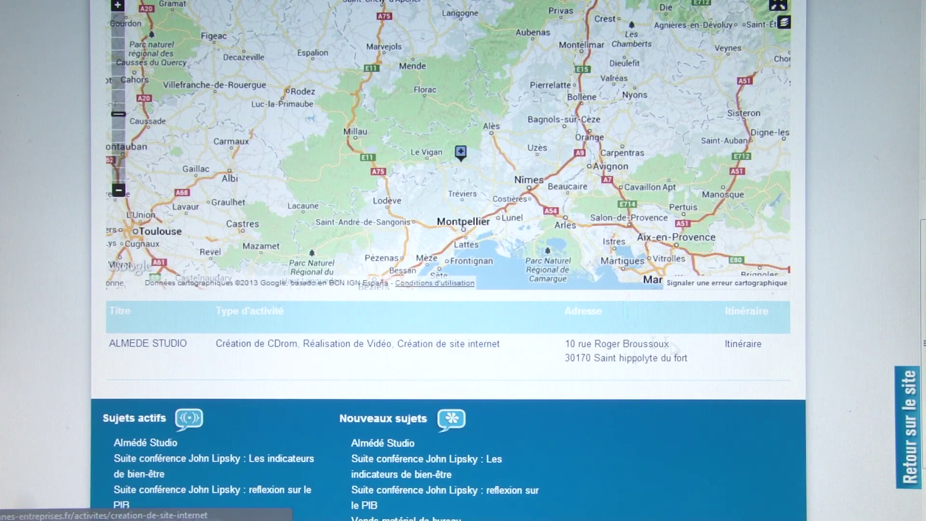
- Open ALMEDE STUDIO's page and review its figures: created 2004, SARL, 7 500€ capital
{"action": "left_click", "coordinate": [167, 347]}
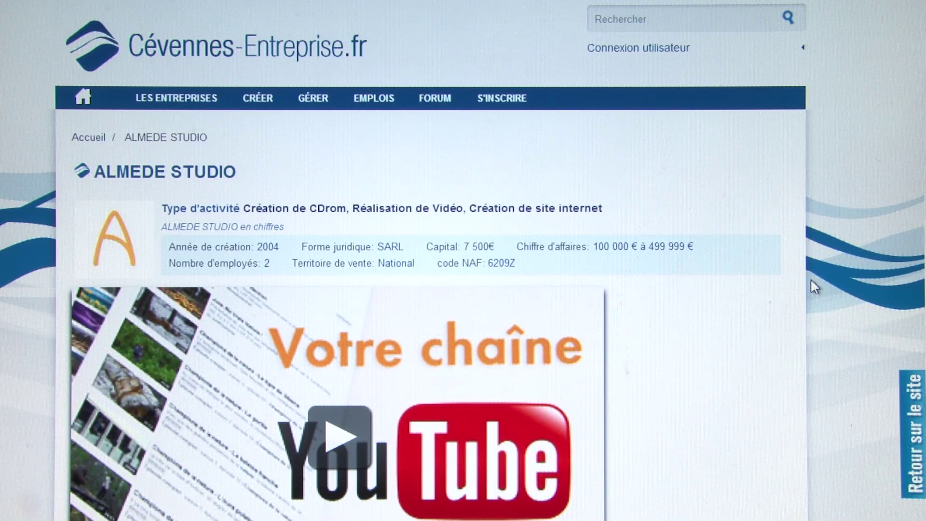
{"action": "left_click_drag", "start_coordinate": [223, 171], "coordinate": [130, 172]}
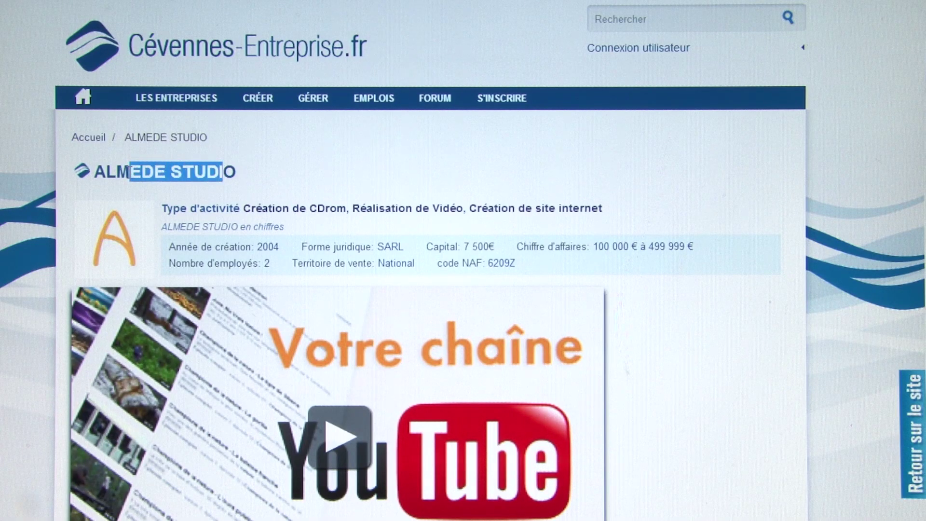
{"action": "left_click", "coordinate": [191, 175]}
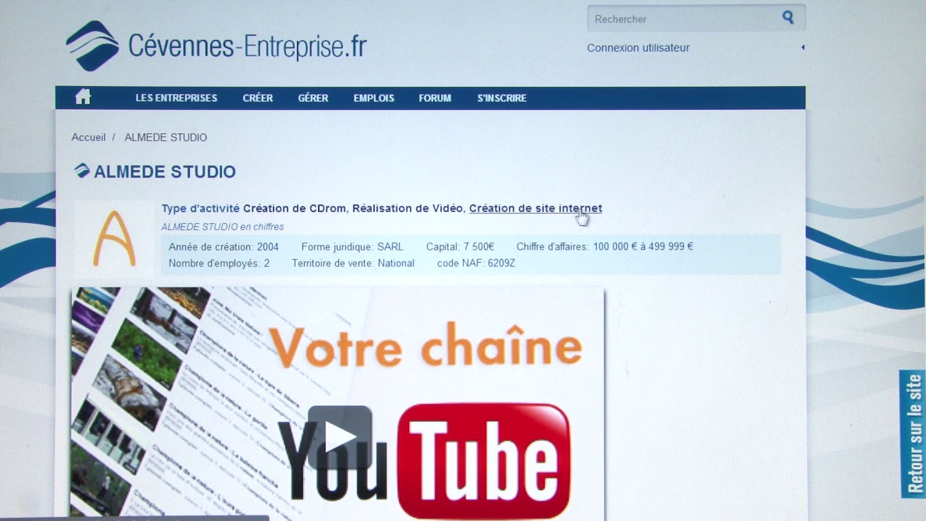
{"action": "scroll", "coordinate": [428, 222], "scroll_direction": "down", "scroll_amount": 2}
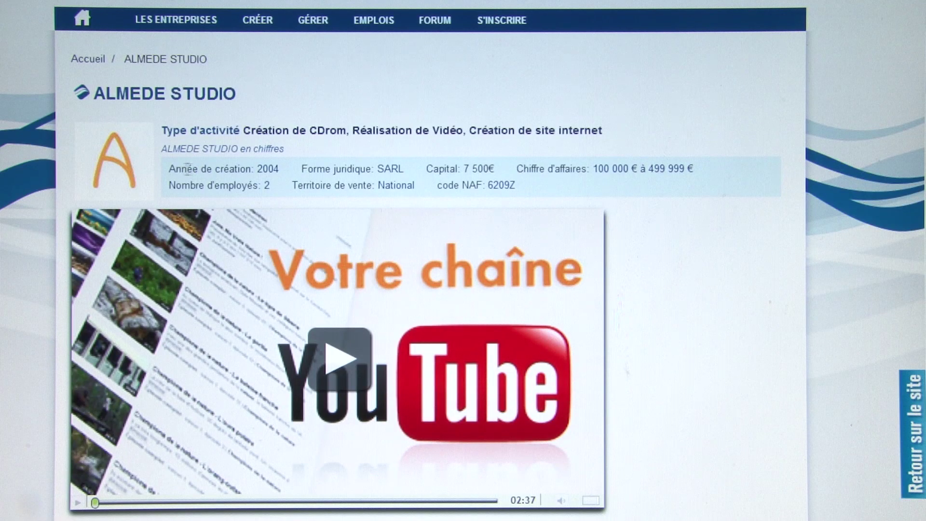
{"action": "left_click_drag", "start_coordinate": [317, 169], "coordinate": [342, 169]}
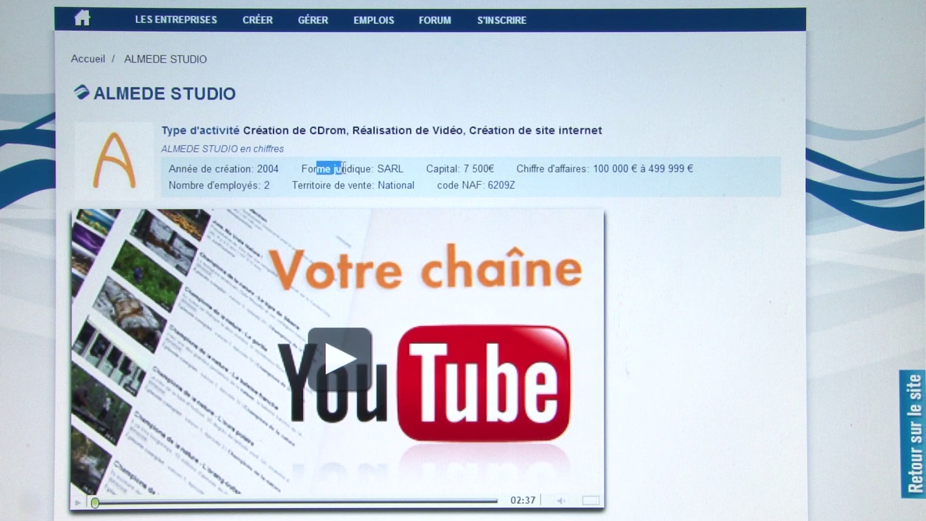
{"action": "left_click", "coordinate": [450, 172]}
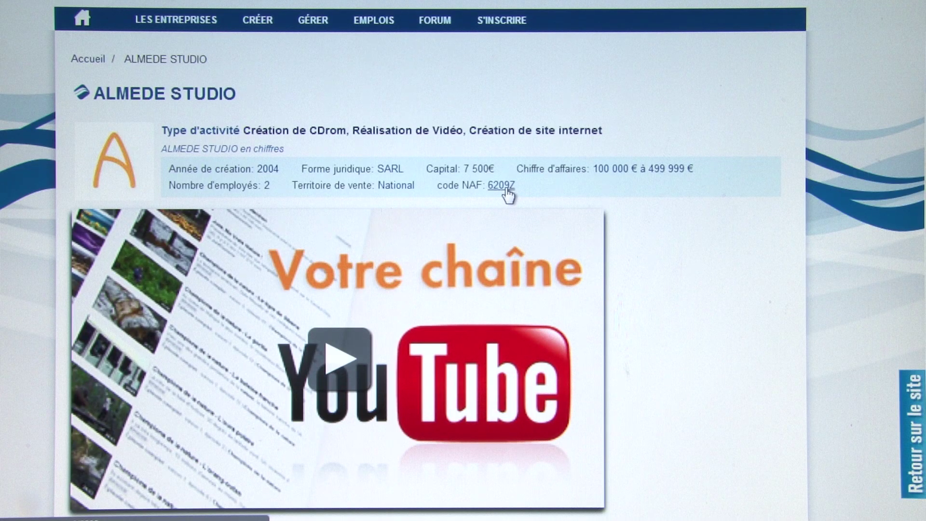
{"action": "scroll", "coordinate": [737, 170], "scroll_direction": "down", "scroll_amount": 2}
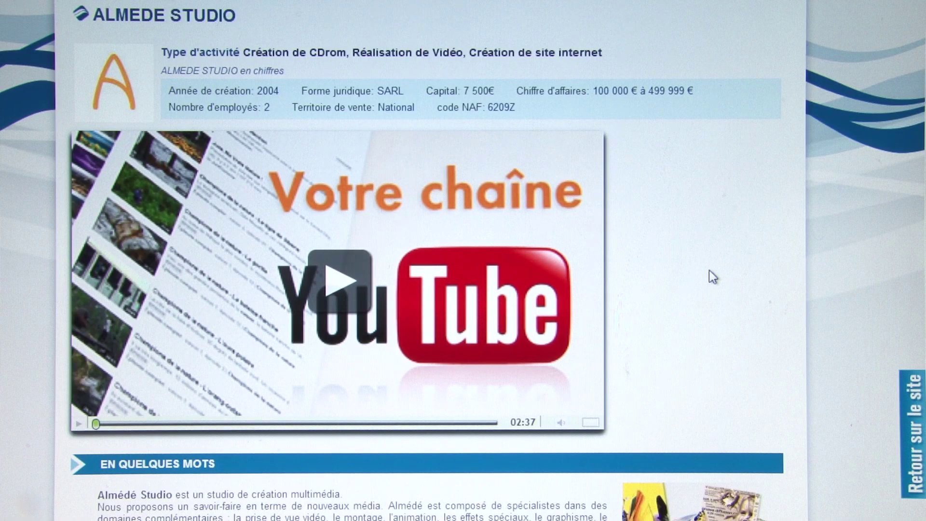
{"action": "scroll", "coordinate": [709, 277], "scroll_direction": "down", "scroll_amount": 6}
{"action": "scroll", "coordinate": [708, 268], "scroll_direction": "down", "scroll_amount": 4}
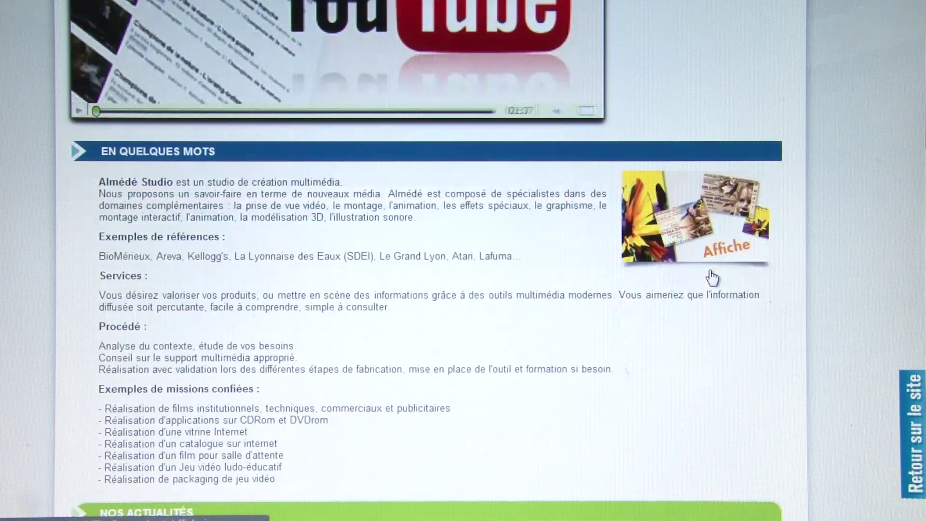
{"action": "left_click_drag", "start_coordinate": [109, 103], "coordinate": [230, 314]}
{"action": "left_click", "coordinate": [230, 316]}
{"action": "left_click_drag", "start_coordinate": [283, 376], "coordinate": [188, 150]}
{"action": "left_click", "coordinate": [236, 177]}
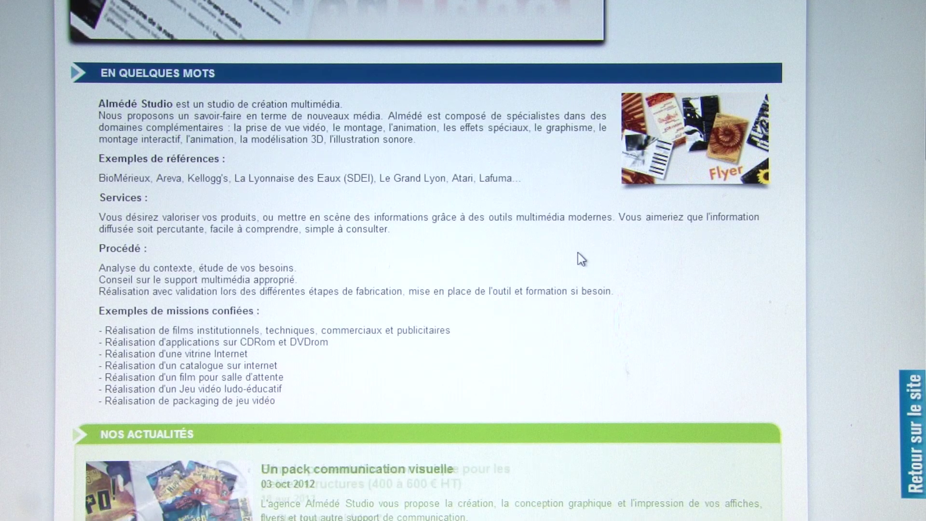
{"action": "left_click", "coordinate": [694, 141]}
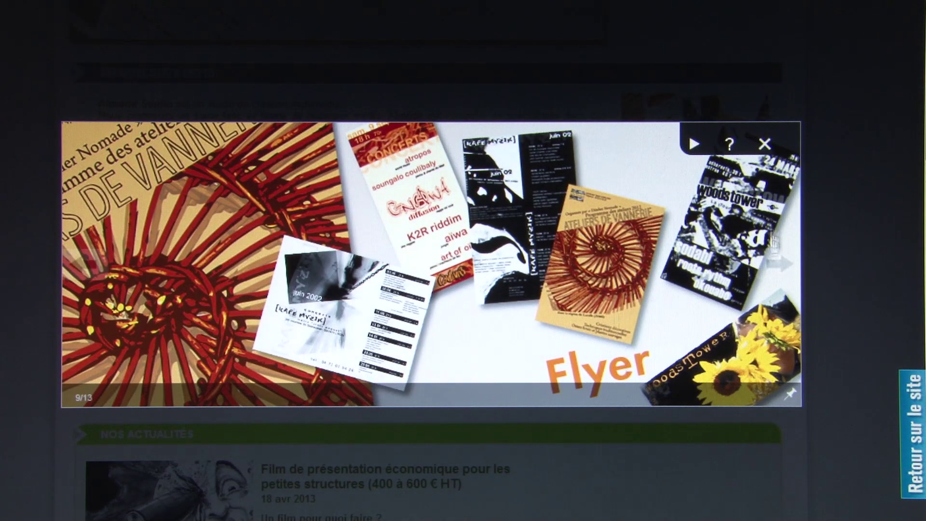
{"action": "left_click", "coordinate": [778, 262]}
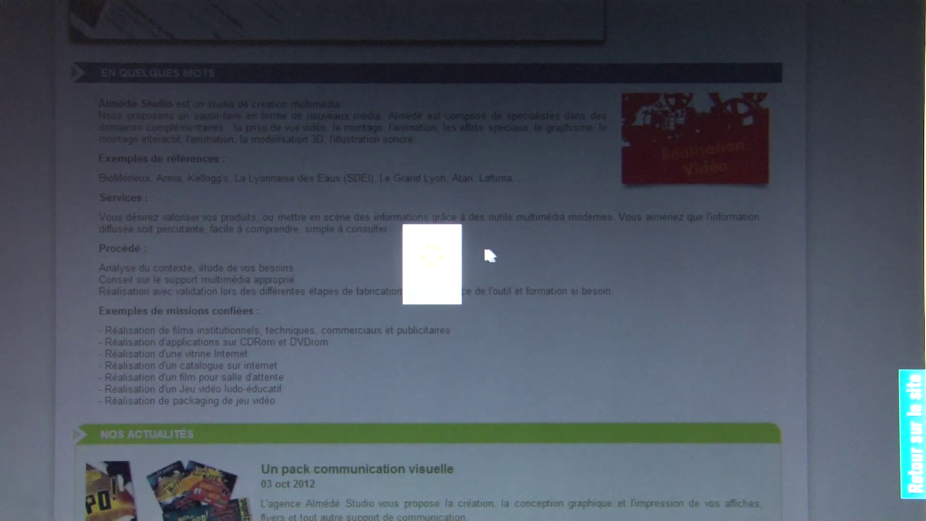
{"action": "left_click", "coordinate": [426, 243]}
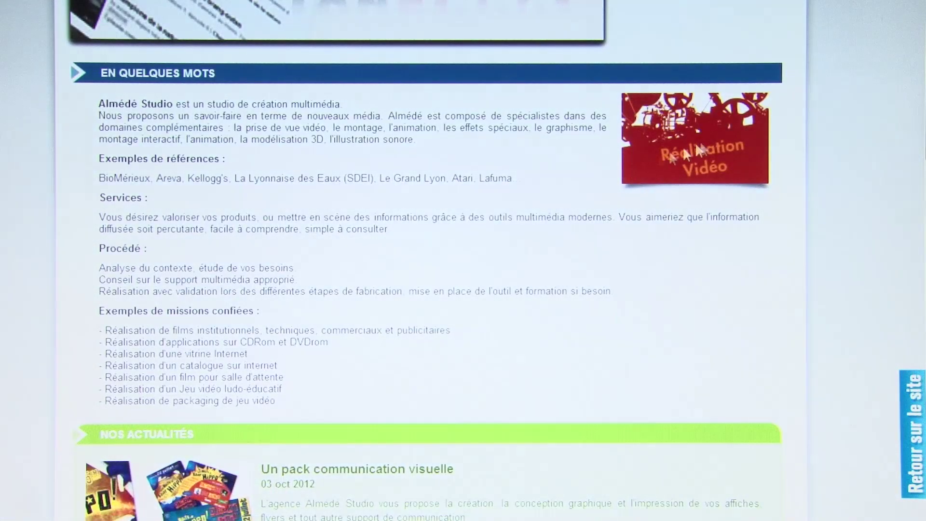
{"action": "scroll", "coordinate": [629, 273], "scroll_direction": "down", "scroll_amount": 3}
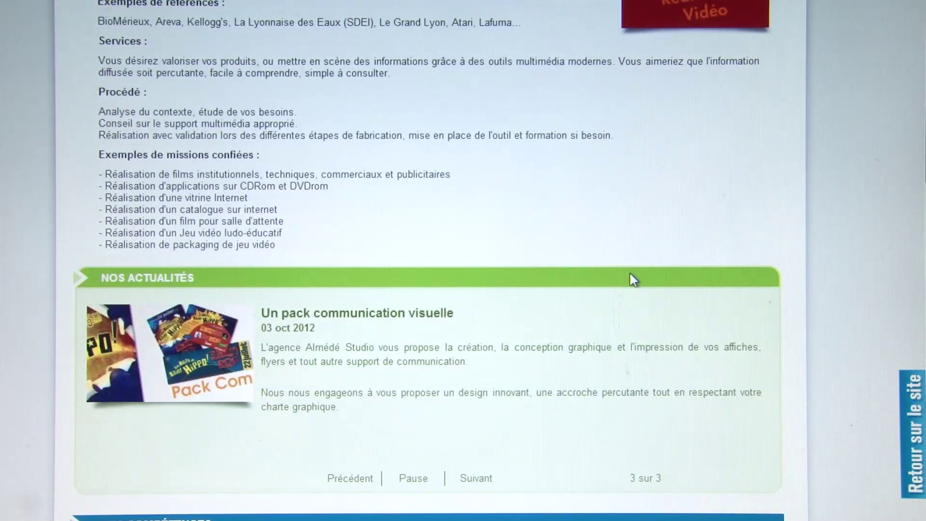
{"action": "scroll", "coordinate": [630, 273], "scroll_direction": "down", "scroll_amount": 2}
{"action": "scroll", "coordinate": [629, 273], "scroll_direction": "down", "scroll_amount": 2}
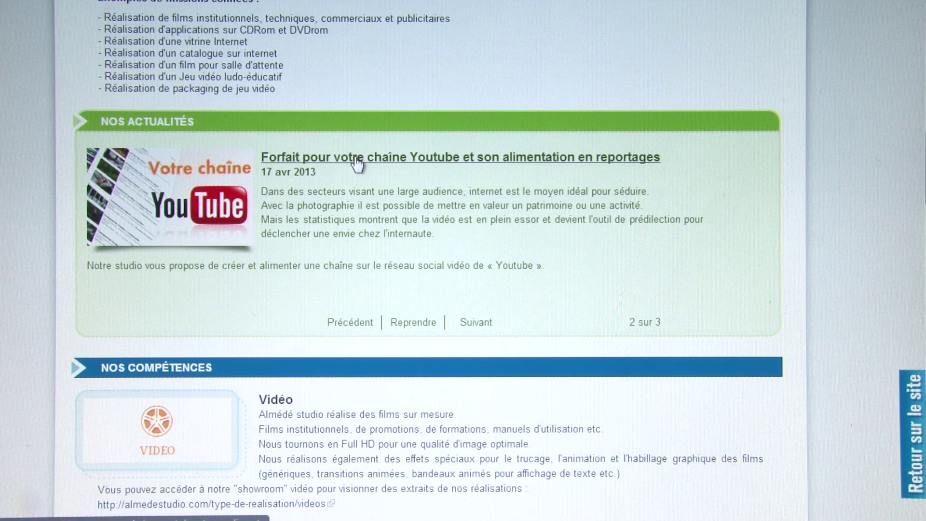
- Open the 'Forfait pour votre chaîne Youtube' news article and scroll through it
{"action": "left_click", "coordinate": [555, 160]}
{"action": "scroll", "coordinate": [554, 162], "scroll_direction": "down", "scroll_amount": 9}
{"action": "scroll", "coordinate": [555, 164], "scroll_direction": "up", "scroll_amount": 1}
{"action": "scroll", "coordinate": [554, 164], "scroll_direction": "up", "scroll_amount": 5}
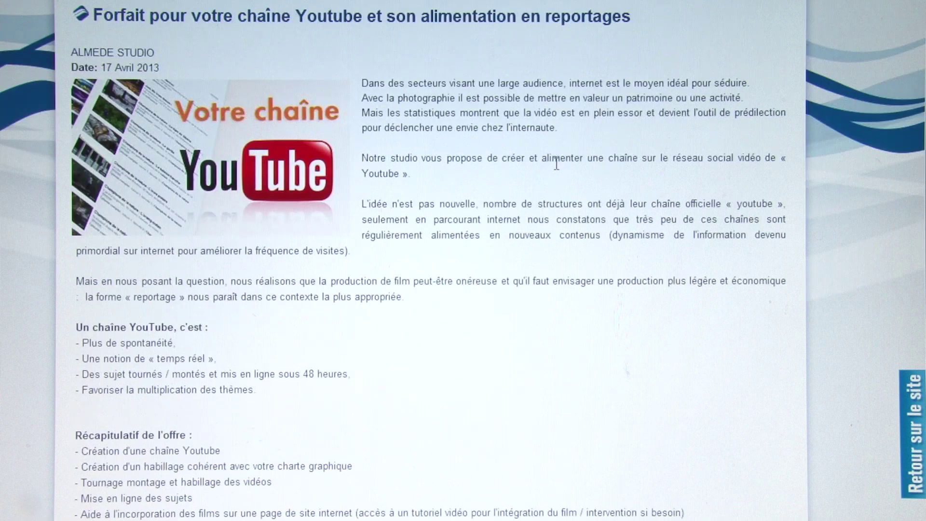
{"action": "scroll", "coordinate": [555, 166], "scroll_direction": "down", "scroll_amount": 3}
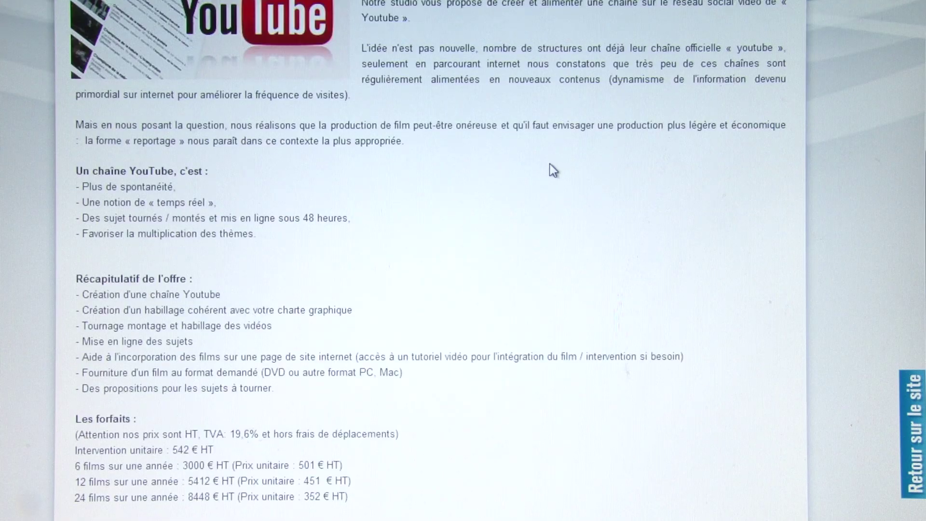
{"action": "scroll", "coordinate": [553, 170], "scroll_direction": "down", "scroll_amount": 2}
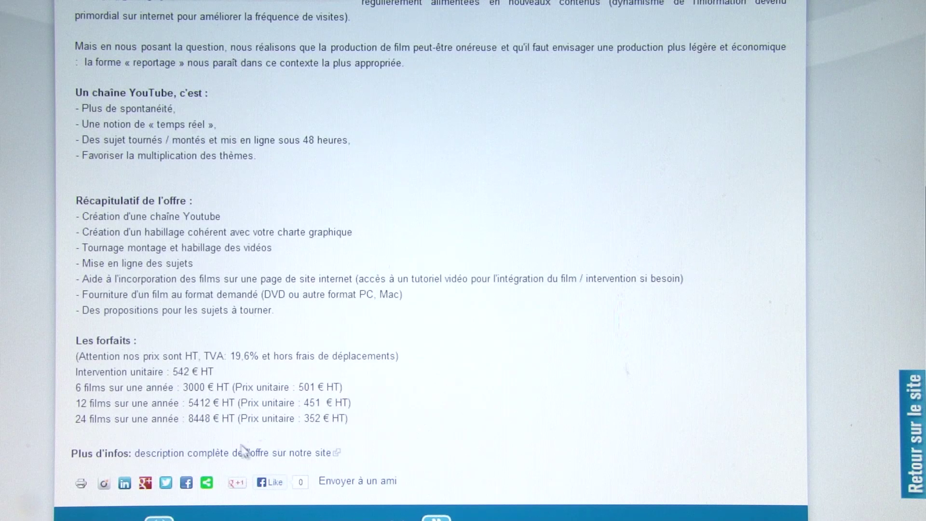
{"action": "scroll", "coordinate": [376, 333], "scroll_direction": "down", "scroll_amount": 2}
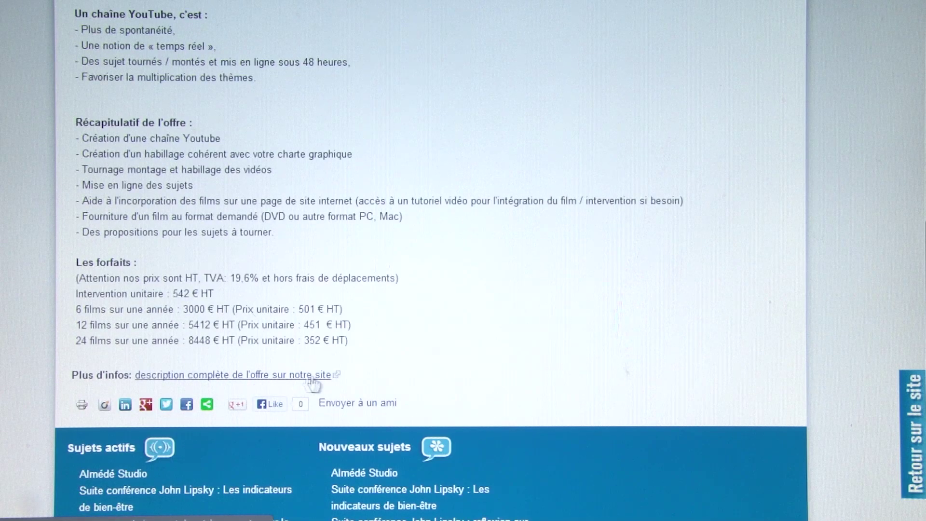
{"action": "scroll", "coordinate": [500, 326], "scroll_direction": "up", "scroll_amount": 10}
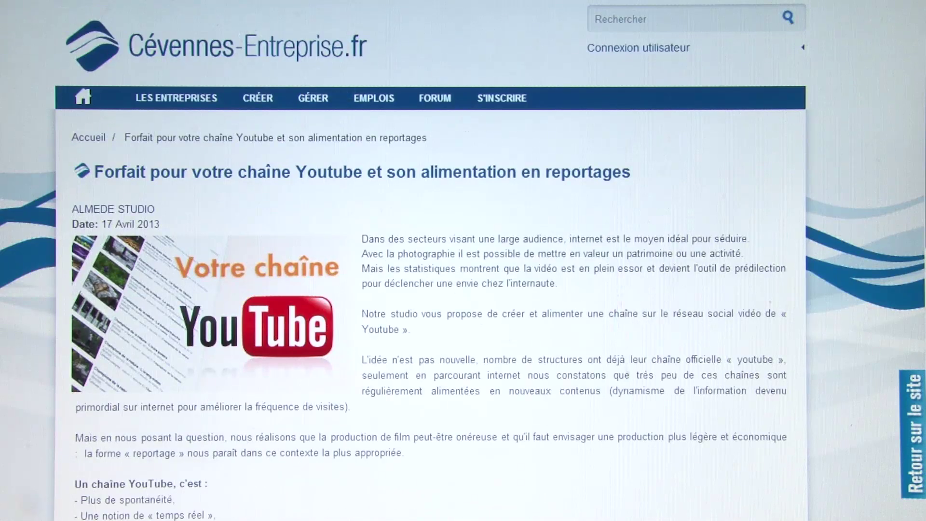
- Go back to the ALMEDE STUDIO company page with Alt+Left
{"action": "key", "text": "alt+Left"}
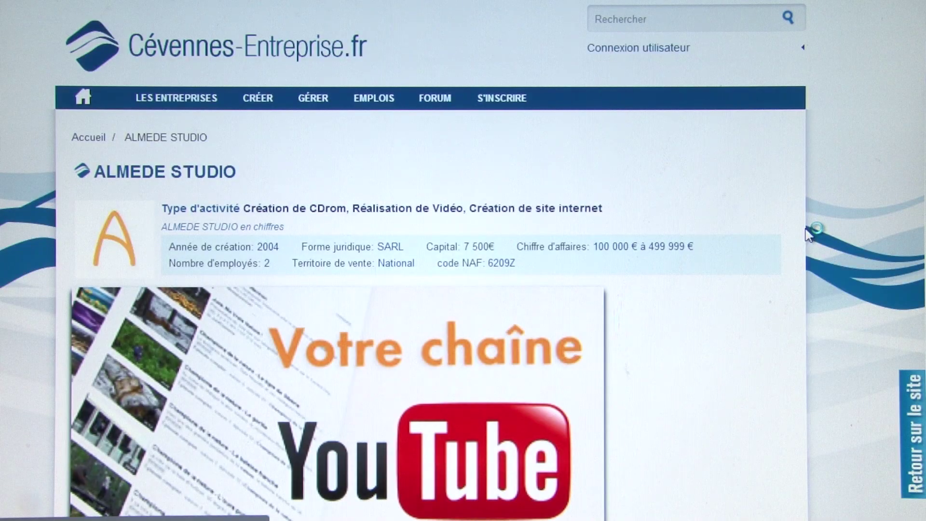
{"action": "scroll", "coordinate": [805, 228], "scroll_direction": "down", "scroll_amount": 2}
{"action": "scroll", "coordinate": [805, 228], "scroll_direction": "up", "scroll_amount": 5}
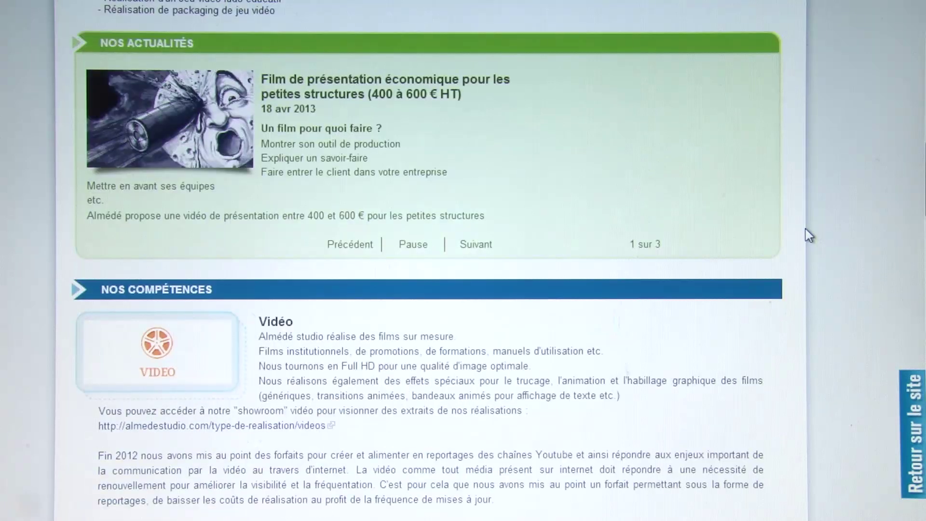
- Advance the Nos actualités slideshow to item 2 of 3
{"action": "left_click", "coordinate": [478, 246]}
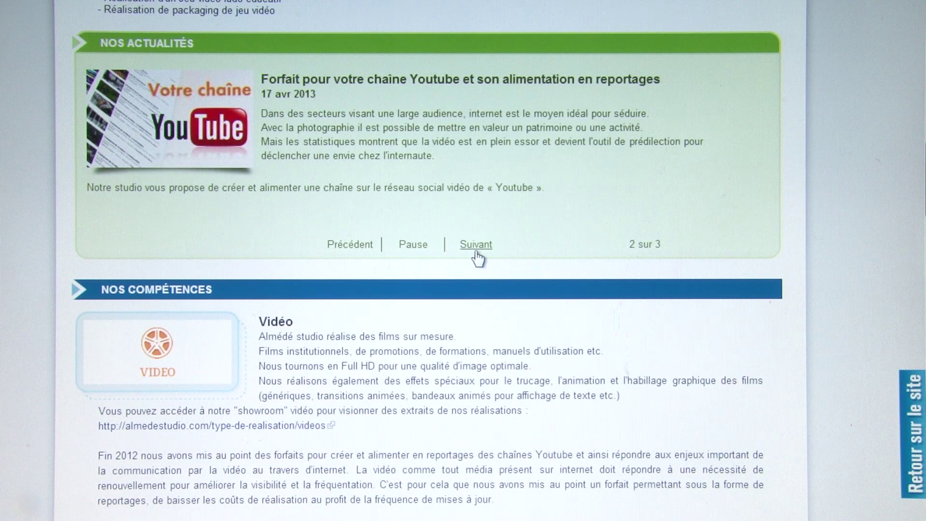
{"action": "left_click_drag", "start_coordinate": [628, 244], "coordinate": [659, 244]}
{"action": "left_click", "coordinate": [659, 245]}
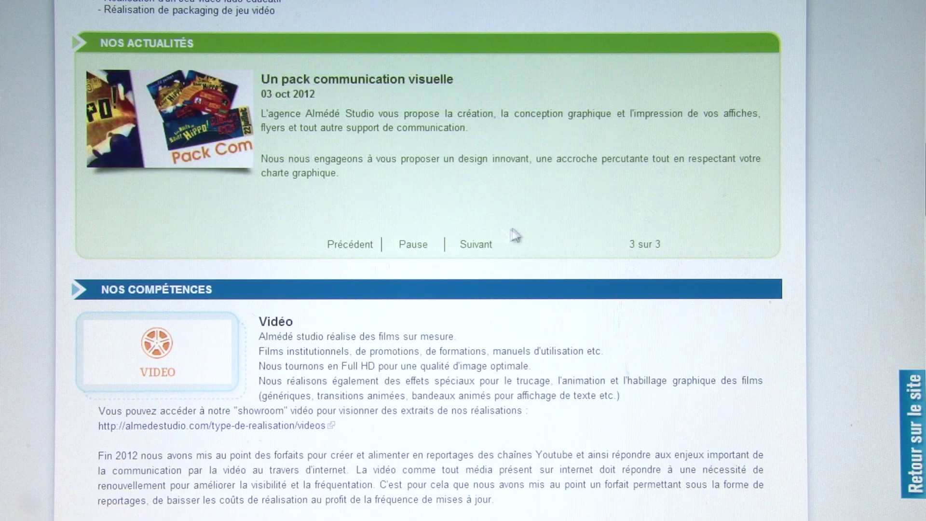
{"action": "scroll", "coordinate": [512, 228], "scroll_direction": "up", "scroll_amount": 5}
{"action": "scroll", "coordinate": [512, 228], "scroll_direction": "down", "scroll_amount": 5}
{"action": "scroll", "coordinate": [436, 169], "scroll_direction": "up", "scroll_amount": 3}
{"action": "scroll", "coordinate": [429, 170], "scroll_direction": "down", "scroll_amount": 2}
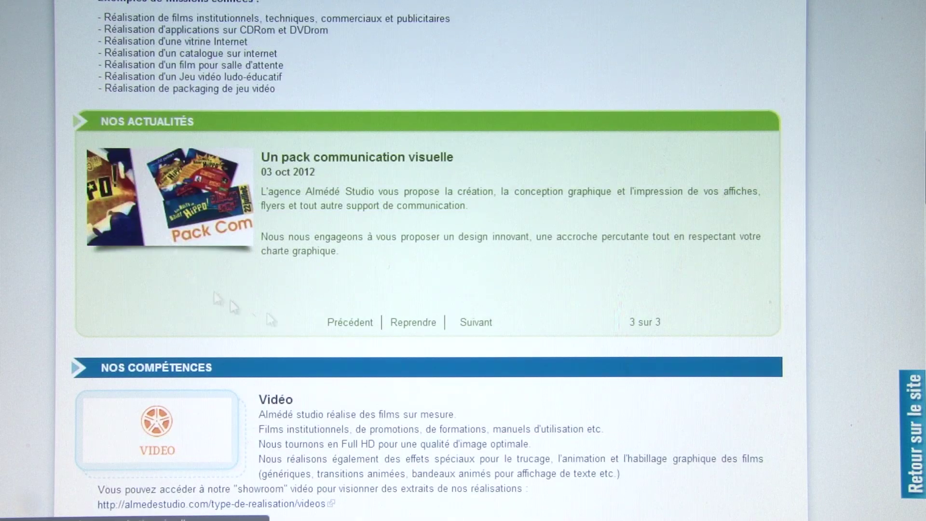
{"action": "scroll", "coordinate": [475, 242], "scroll_direction": "down", "scroll_amount": 3}
{"action": "scroll", "coordinate": [486, 254], "scroll_direction": "down", "scroll_amount": 2}
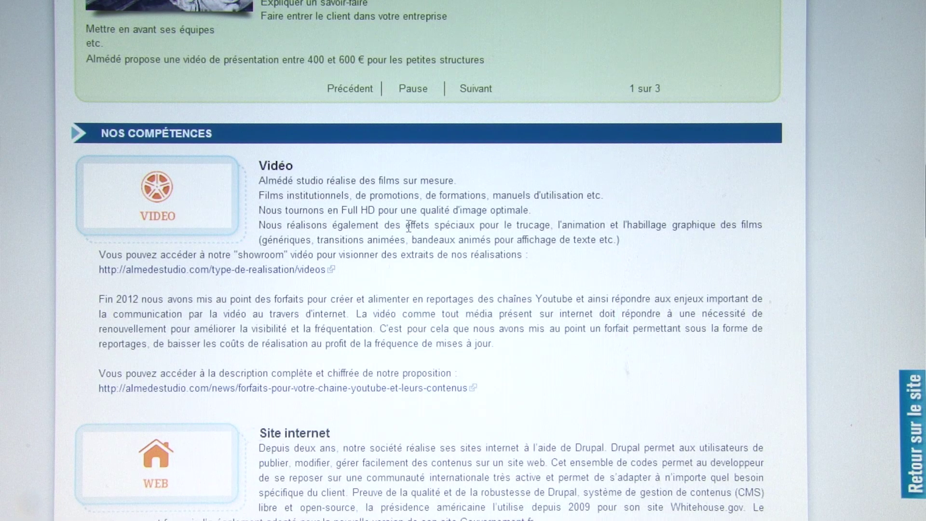
{"action": "scroll", "coordinate": [452, 217], "scroll_direction": "down", "scroll_amount": 2}
{"action": "left_click_drag", "start_coordinate": [260, 89], "coordinate": [289, 89]}
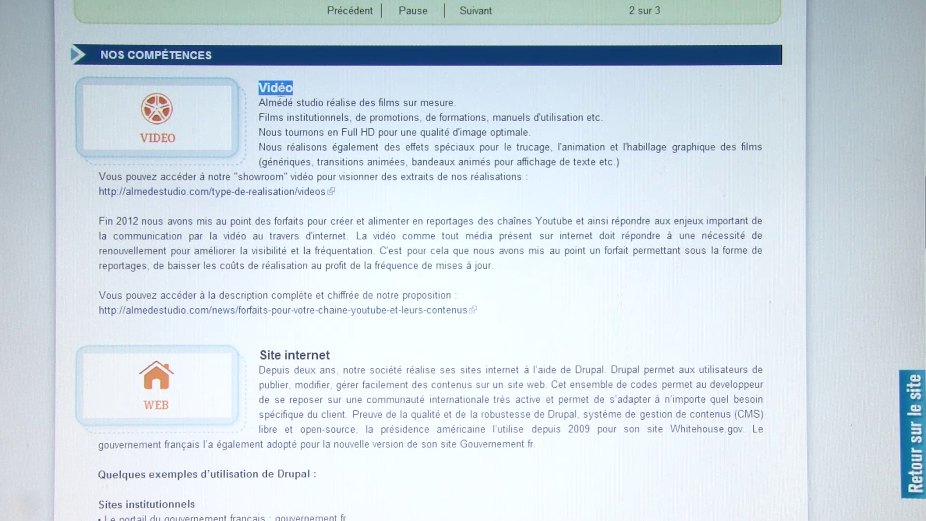
{"action": "left_click", "coordinate": [290, 89]}
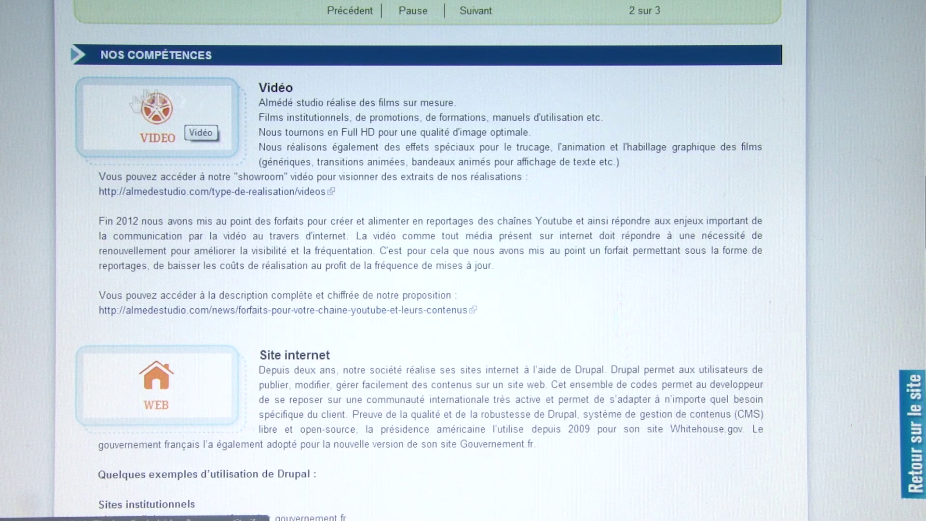
{"action": "left_click_drag", "start_coordinate": [332, 118], "coordinate": [374, 193]}
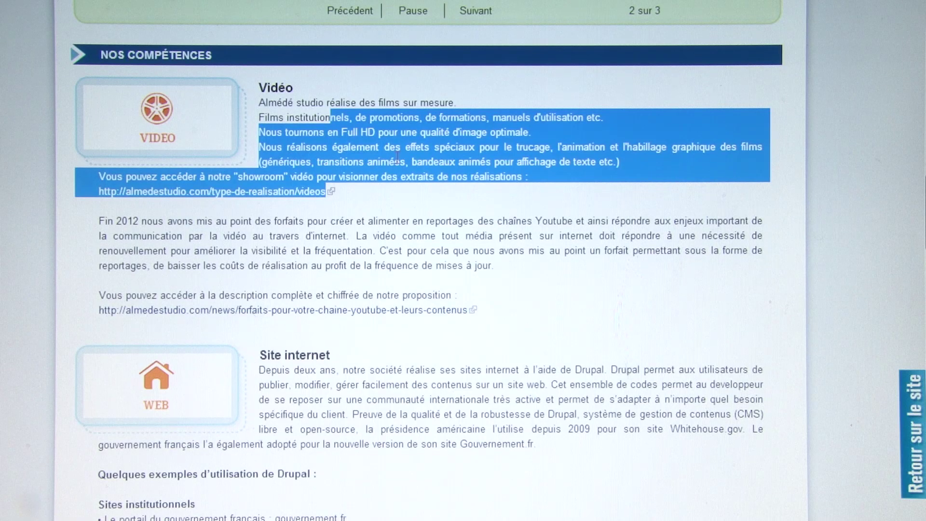
{"action": "left_click", "coordinate": [397, 158]}
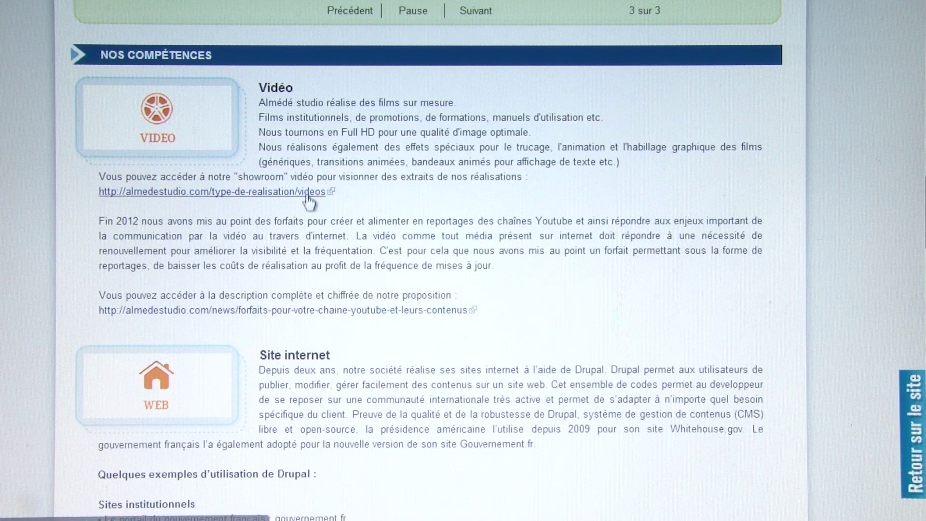
{"action": "scroll", "coordinate": [443, 207], "scroll_direction": "down", "scroll_amount": 3}
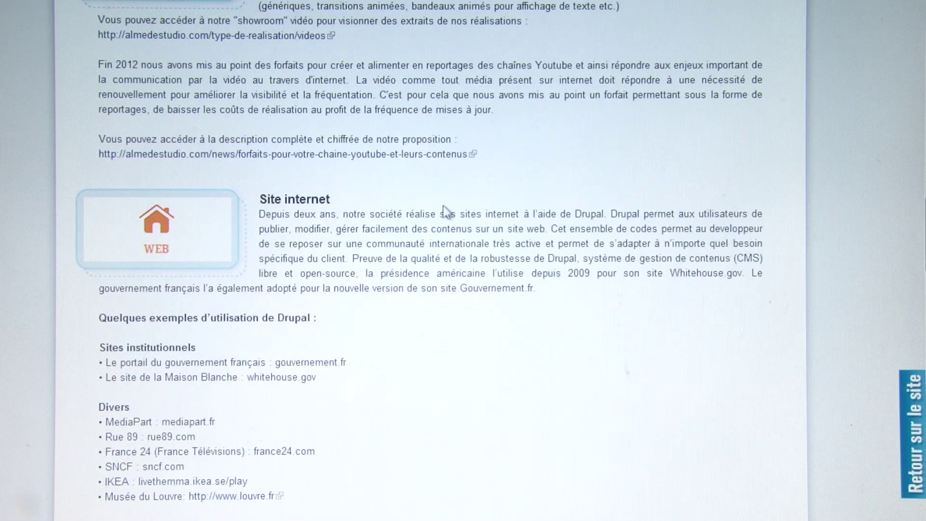
{"action": "scroll", "coordinate": [441, 203], "scroll_direction": "up", "scroll_amount": 2}
{"action": "scroll", "coordinate": [439, 199], "scroll_direction": "down", "scroll_amount": 2}
{"action": "scroll", "coordinate": [372, 206], "scroll_direction": "down", "scroll_amount": 9}
{"action": "scroll", "coordinate": [373, 206], "scroll_direction": "down", "scroll_amount": 9}
{"action": "scroll", "coordinate": [314, 159], "scroll_direction": "down", "scroll_amount": 5}
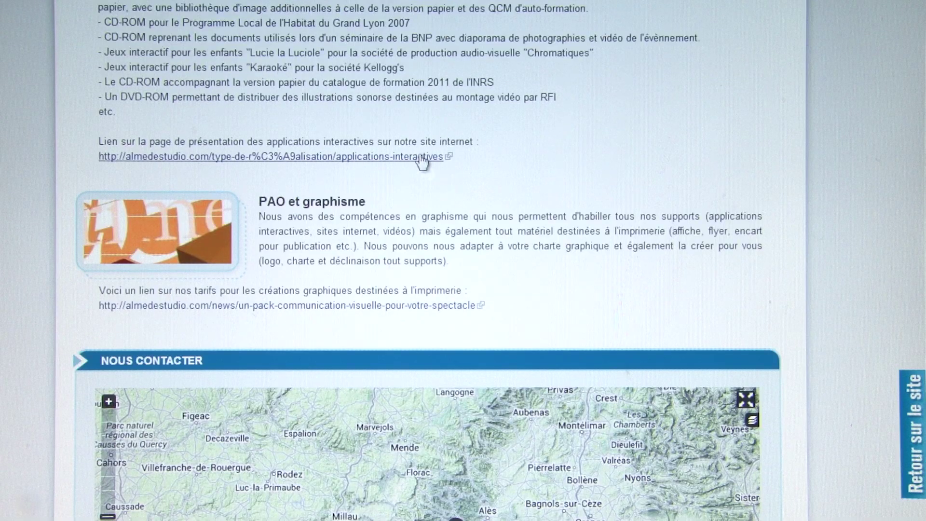
{"action": "scroll", "coordinate": [420, 155], "scroll_direction": "up", "scroll_amount": 9}
{"action": "scroll", "coordinate": [420, 156], "scroll_direction": "up", "scroll_amount": 18}
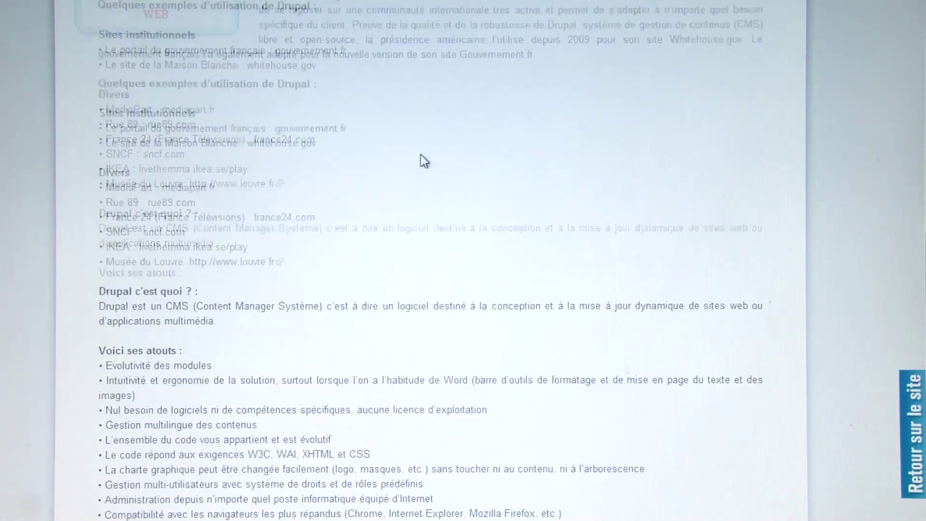
{"action": "scroll", "coordinate": [420, 161], "scroll_direction": "down", "scroll_amount": 20}
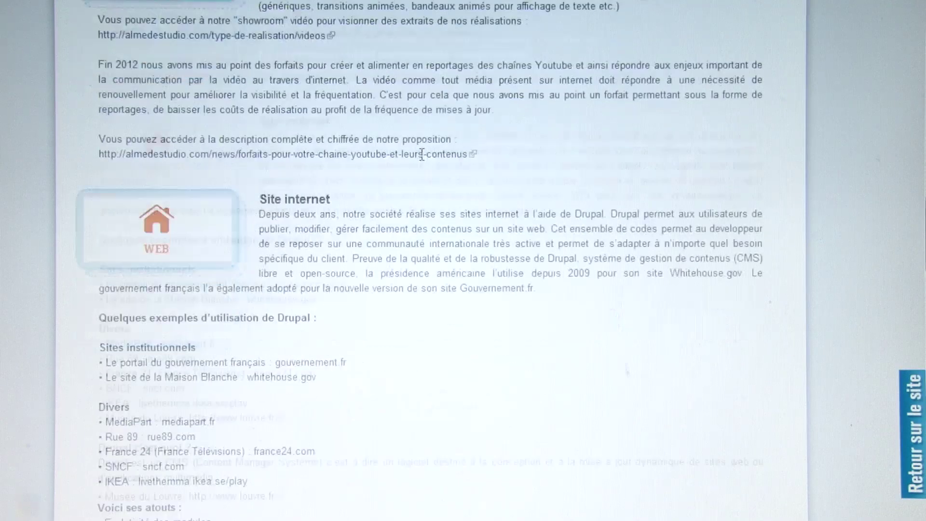
{"action": "scroll", "coordinate": [423, 160], "scroll_direction": "down", "scroll_amount": 11}
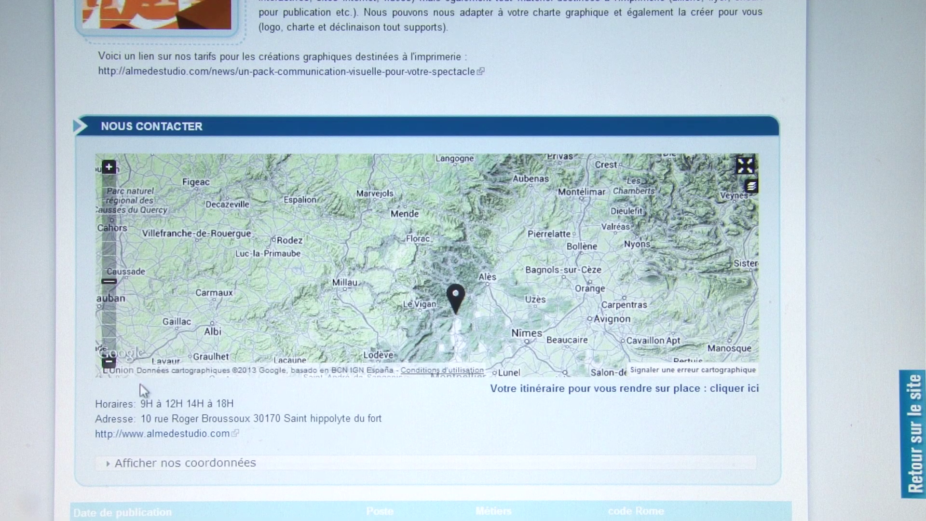
{"action": "scroll", "coordinate": [150, 403], "scroll_direction": "down", "scroll_amount": 2}
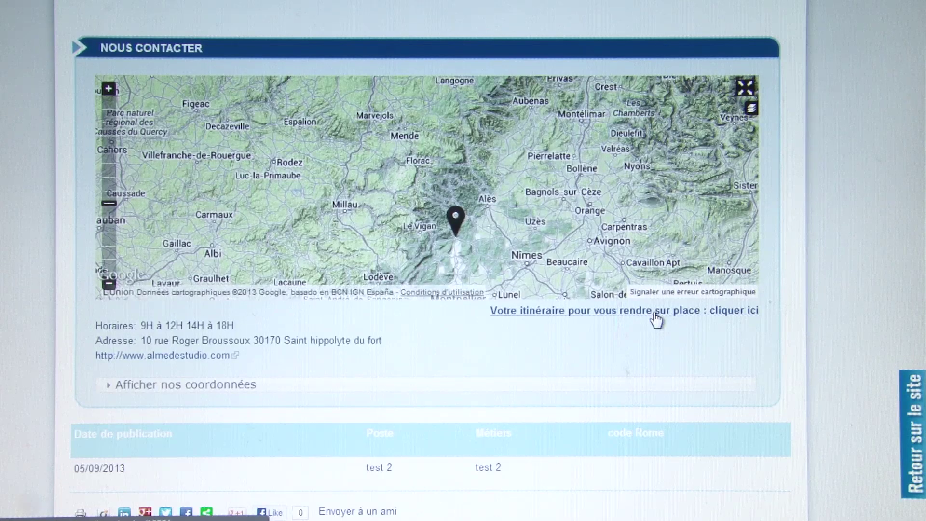
- Reveal ALMEDE STUDIO's e-mail, telephone and fax details
{"action": "scroll", "coordinate": [473, 295], "scroll_direction": "down", "scroll_amount": 2}
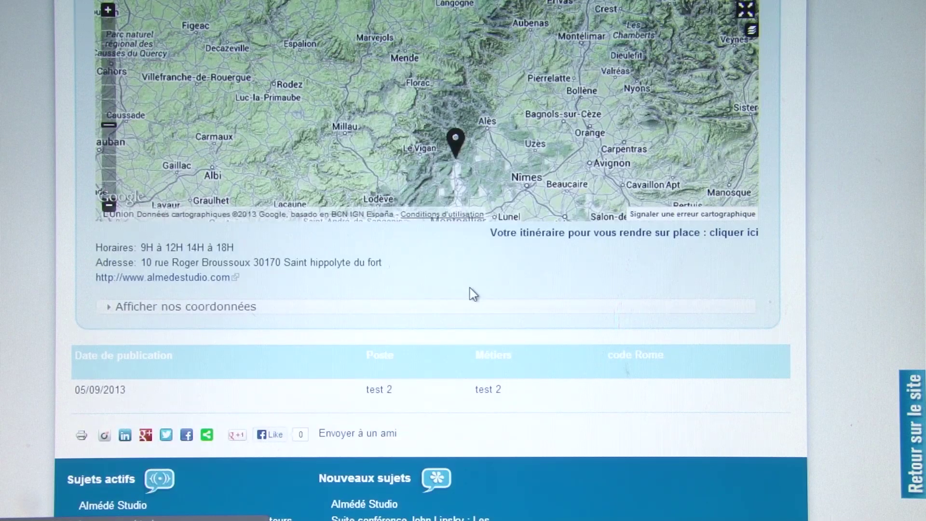
{"action": "left_click", "coordinate": [207, 308]}
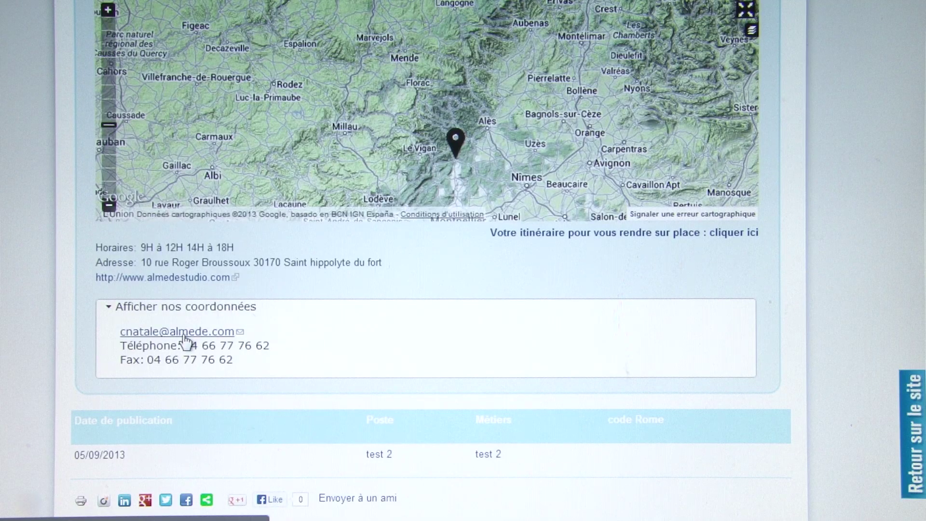
{"action": "left_click_drag", "start_coordinate": [192, 345], "coordinate": [234, 346]}
{"action": "left_click", "coordinate": [189, 361]}
- Look over the publication dates in the table, then scroll back to the top
{"action": "scroll", "coordinate": [355, 328], "scroll_direction": "down", "scroll_amount": 2}
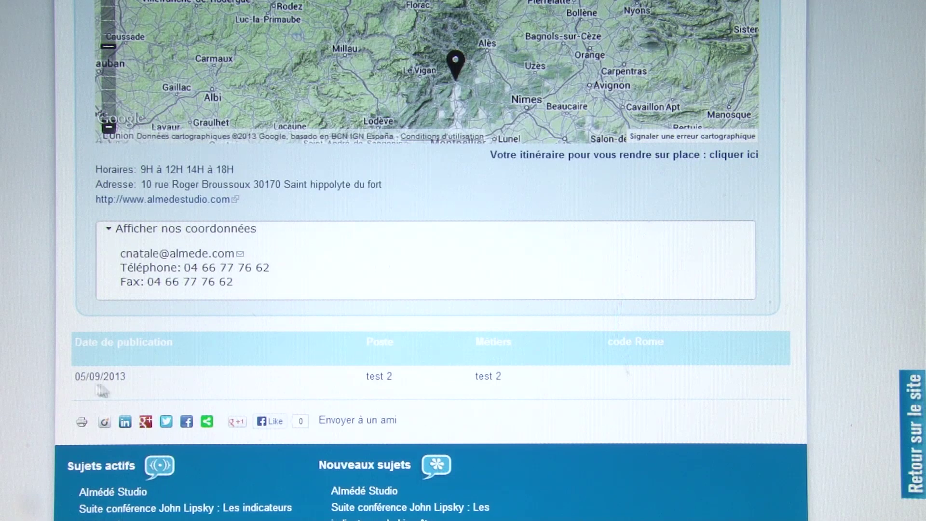
{"action": "left_click_drag", "start_coordinate": [90, 377], "coordinate": [135, 384]}
{"action": "left_click", "coordinate": [126, 376]}
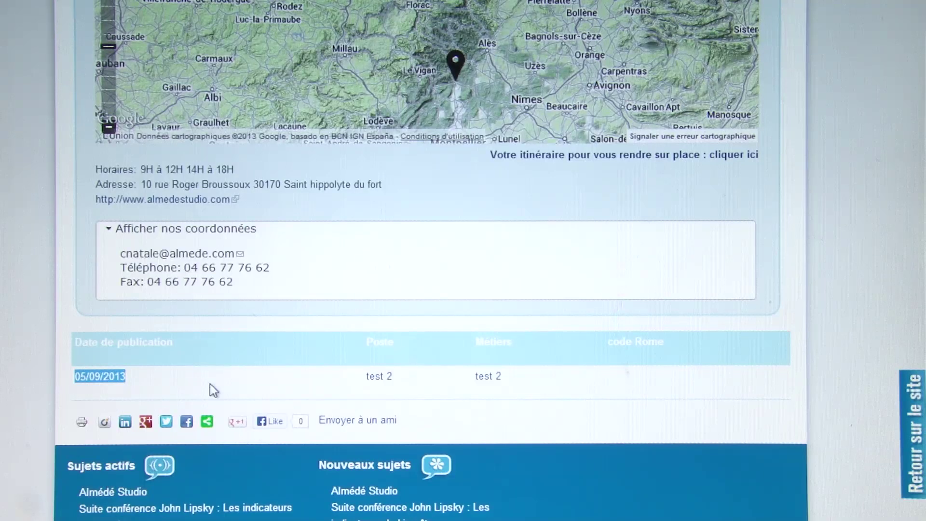
{"action": "scroll", "coordinate": [209, 384], "scroll_direction": "up", "scroll_amount": 8}
{"action": "scroll", "coordinate": [213, 390], "scroll_direction": "up", "scroll_amount": 20}
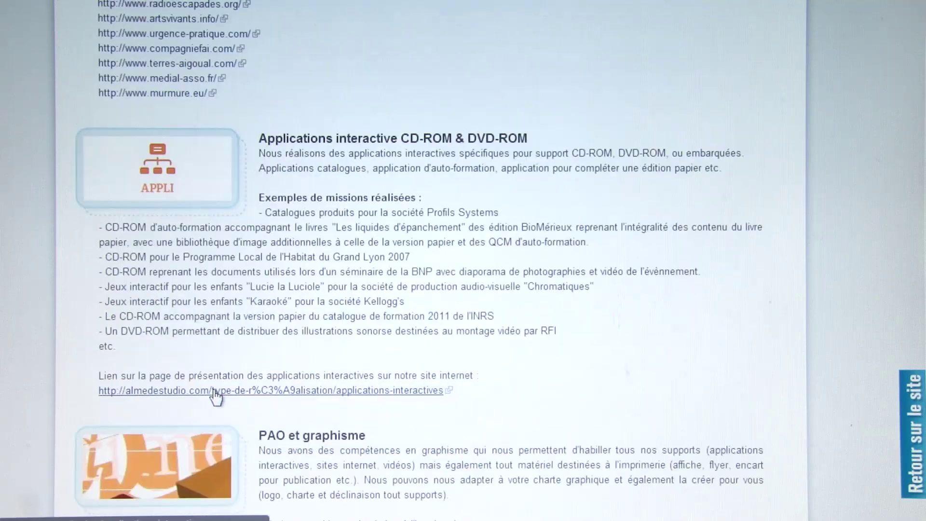
{"action": "scroll", "coordinate": [214, 389], "scroll_direction": "up", "scroll_amount": 11}
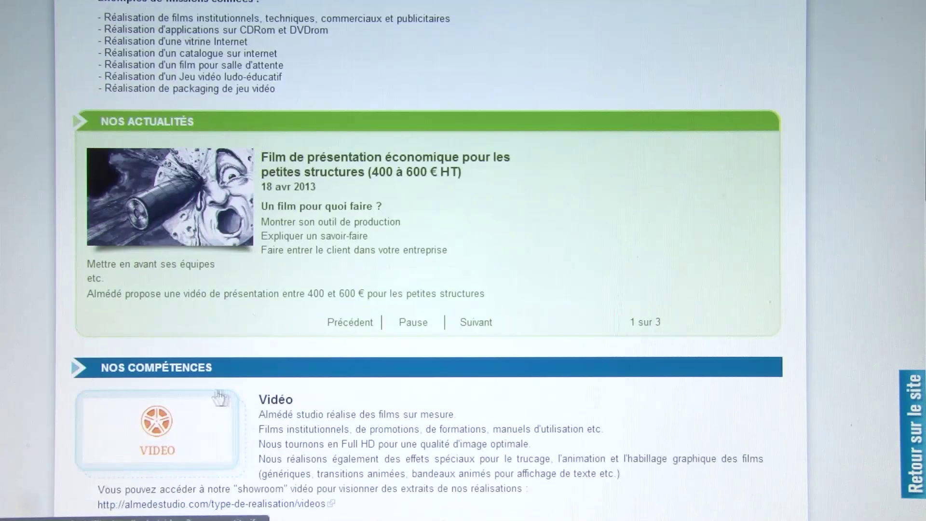
{"action": "scroll", "coordinate": [358, 396], "scroll_direction": "up", "scroll_amount": 8}
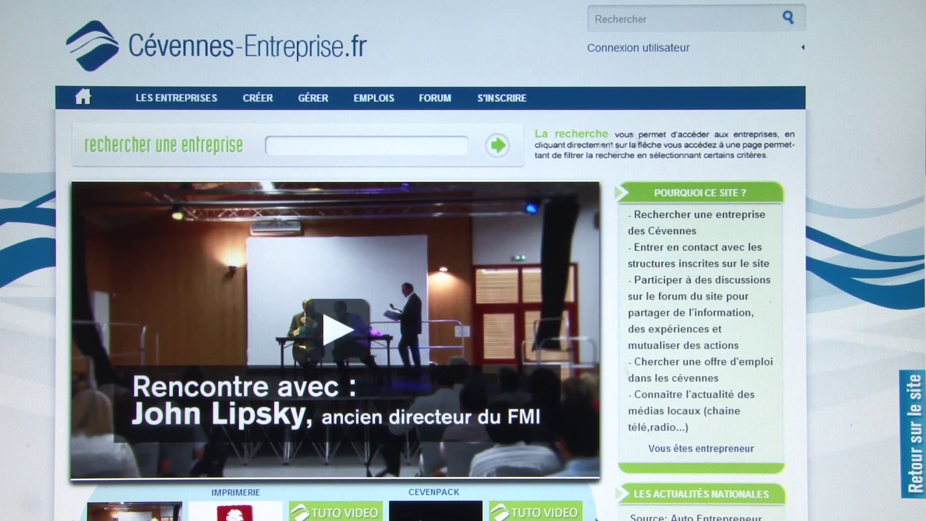
- Open the login form, replace the autofilled username with the test account's credentials, and sign in
{"action": "left_click", "coordinate": [662, 48]}
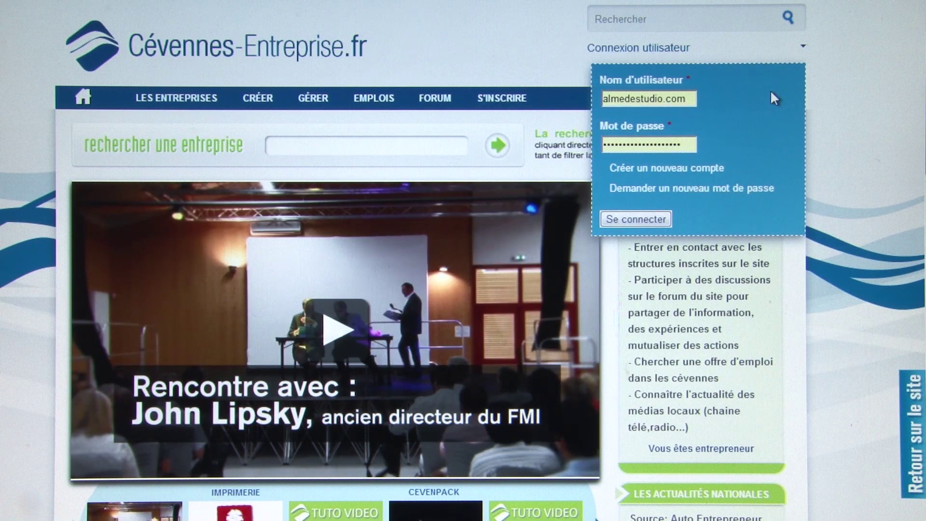
{"action": "left_click_drag", "start_coordinate": [694, 98], "coordinate": [602, 100]}
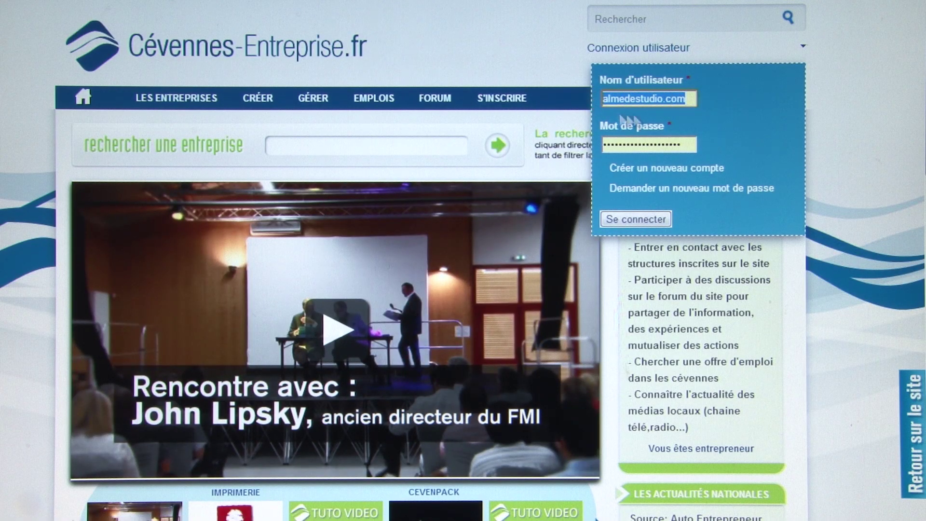
{"action": "type", "text": "alerte"}
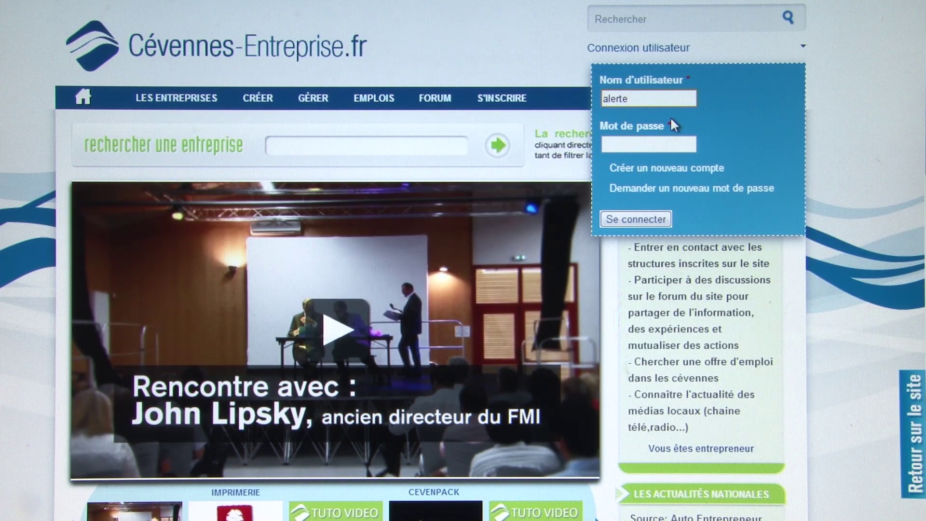
{"action": "key", "text": "BackSpace"}
{"action": "key", "text": "BackSpace"}
{"action": "key", "text": "BackSpace"}
{"action": "key", "text": "BackSpace"}
{"action": "key", "text": "BackSpace"}
{"action": "key", "text": "BackSpace"}
{"action": "key", "text": "BackSpace"}
{"action": "type", "text": "test alert"}
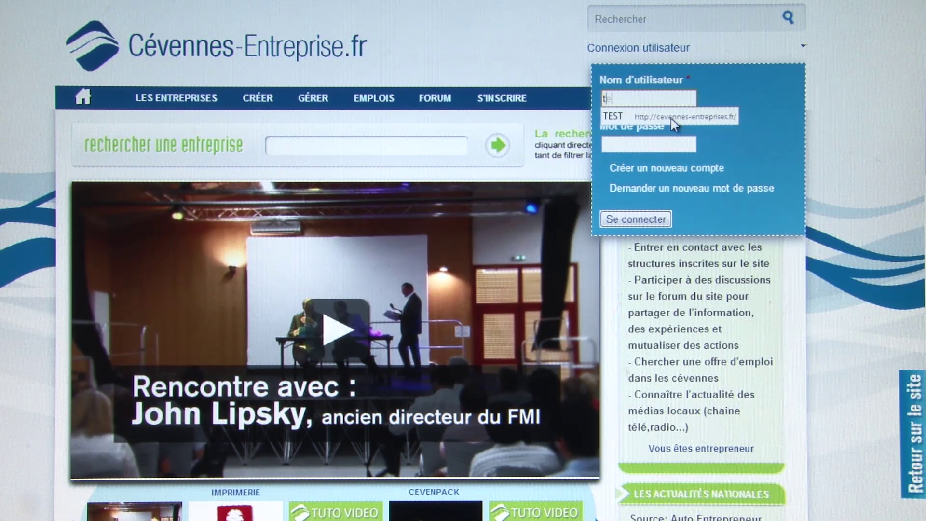
{"action": "type", "text": "e"}
{"action": "key", "text": "Tab"}
{"action": "type", "text": "••••••"}
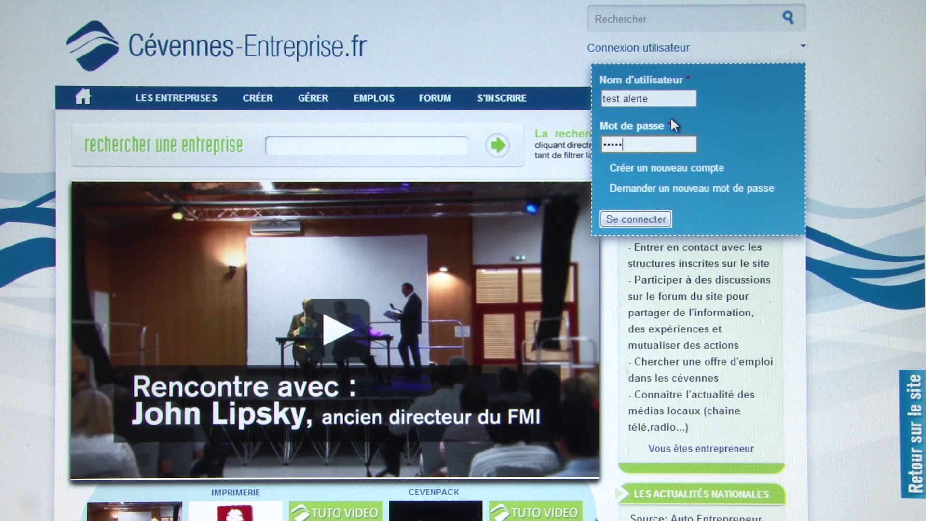
{"action": "left_click", "coordinate": [636, 218]}
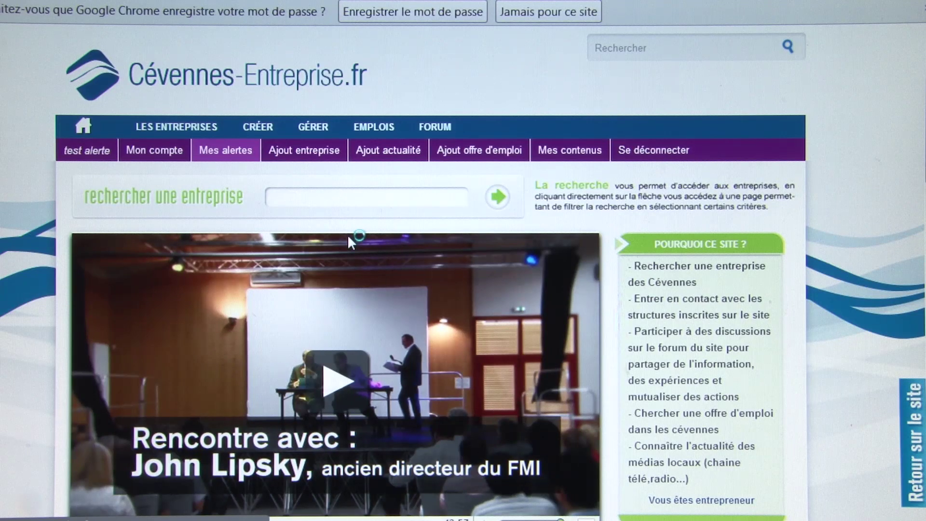
- Open the account's Modifier form and browse its username, e-mail, password, image and personal fields
{"action": "scroll", "coordinate": [348, 236], "scroll_direction": "down", "scroll_amount": 2}
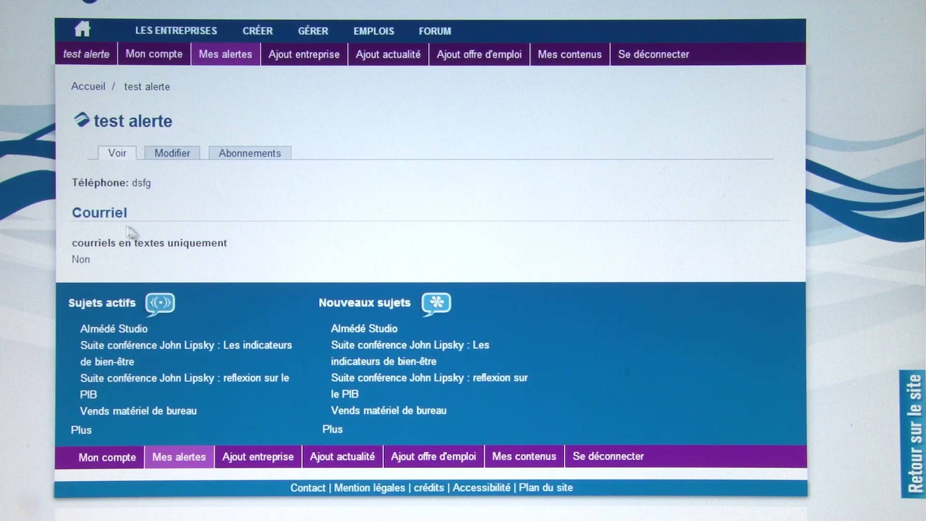
{"action": "scroll", "coordinate": [233, 212], "scroll_direction": "up", "scroll_amount": 2}
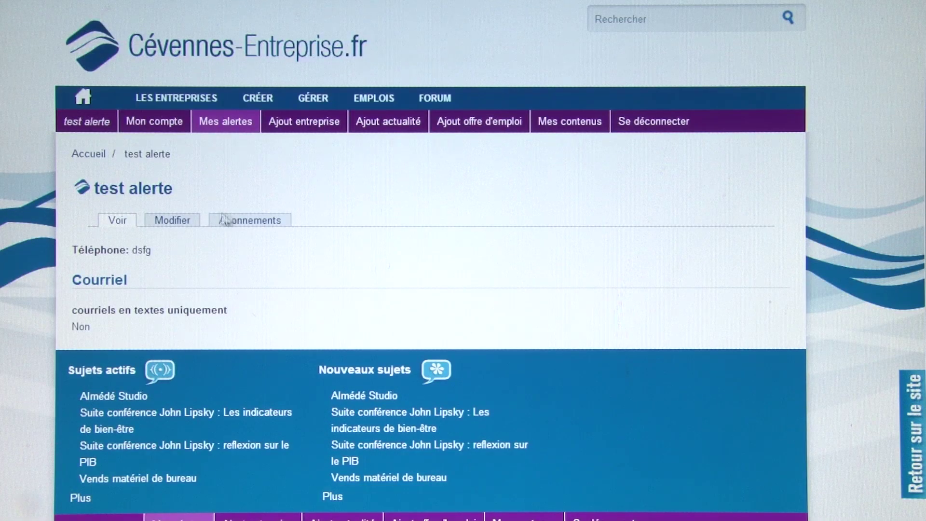
{"action": "left_click", "coordinate": [176, 222]}
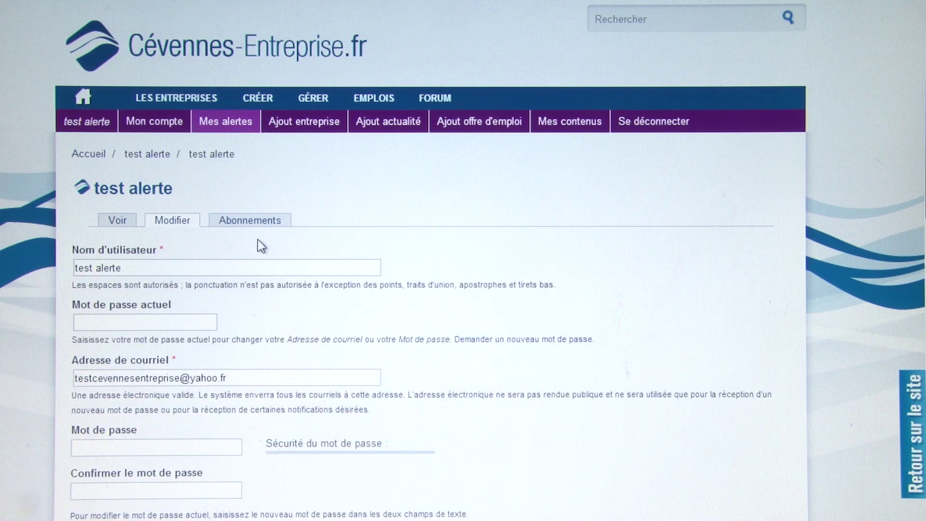
{"action": "scroll", "coordinate": [257, 239], "scroll_direction": "down", "scroll_amount": 2}
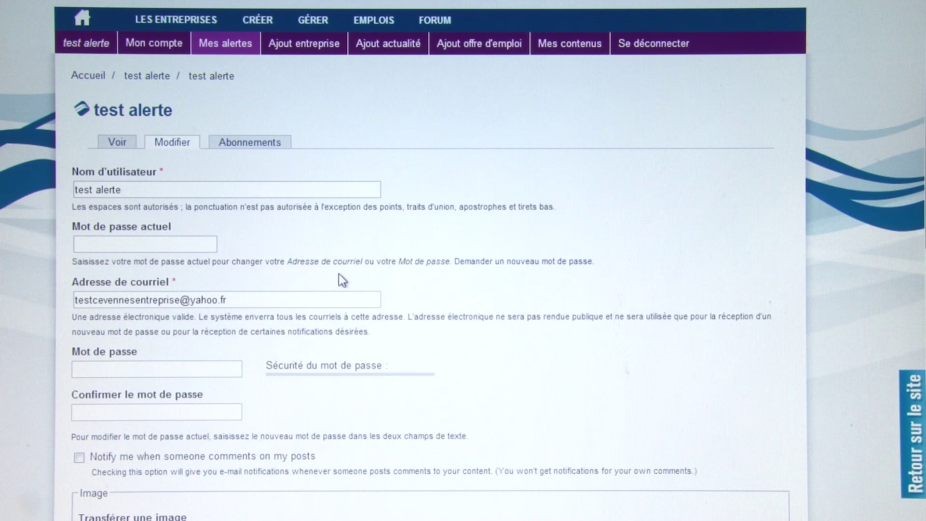
{"action": "scroll", "coordinate": [340, 279], "scroll_direction": "down", "scroll_amount": 2}
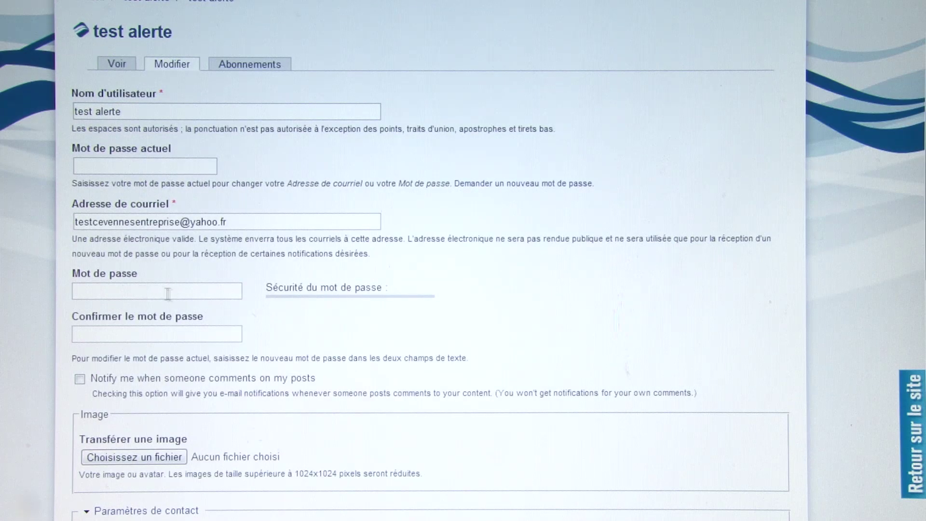
{"action": "scroll", "coordinate": [387, 270], "scroll_direction": "down", "scroll_amount": 2}
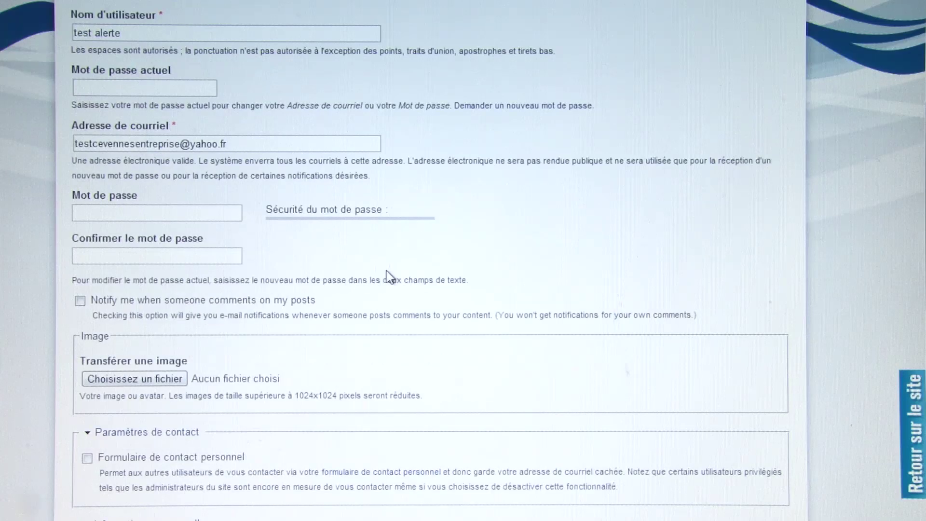
{"action": "scroll", "coordinate": [386, 270], "scroll_direction": "down", "scroll_amount": 4}
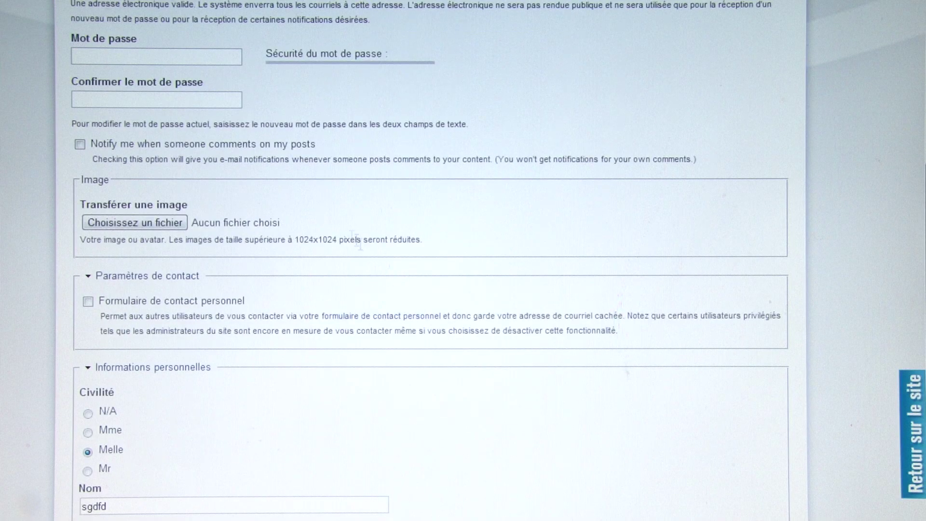
{"action": "scroll", "coordinate": [267, 239], "scroll_direction": "down", "scroll_amount": 4}
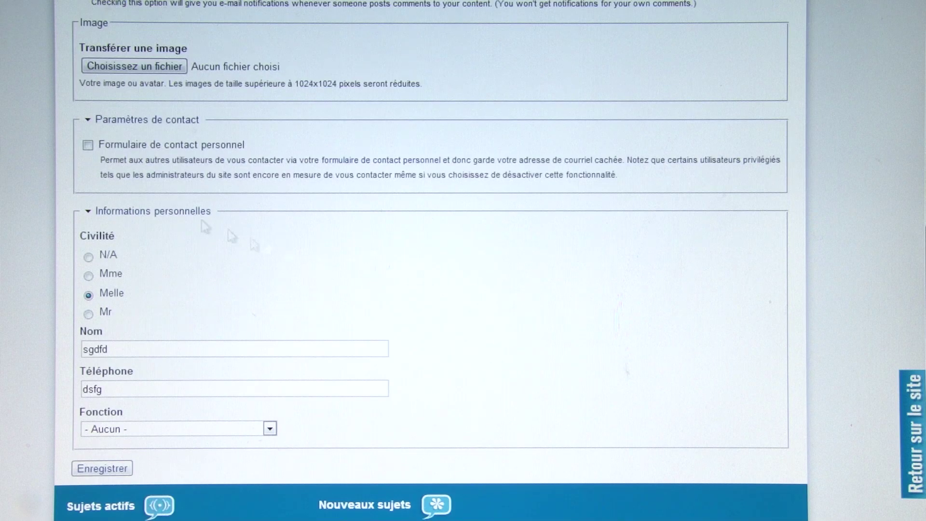
{"action": "scroll", "coordinate": [325, 232], "scroll_direction": "up", "scroll_amount": 15}
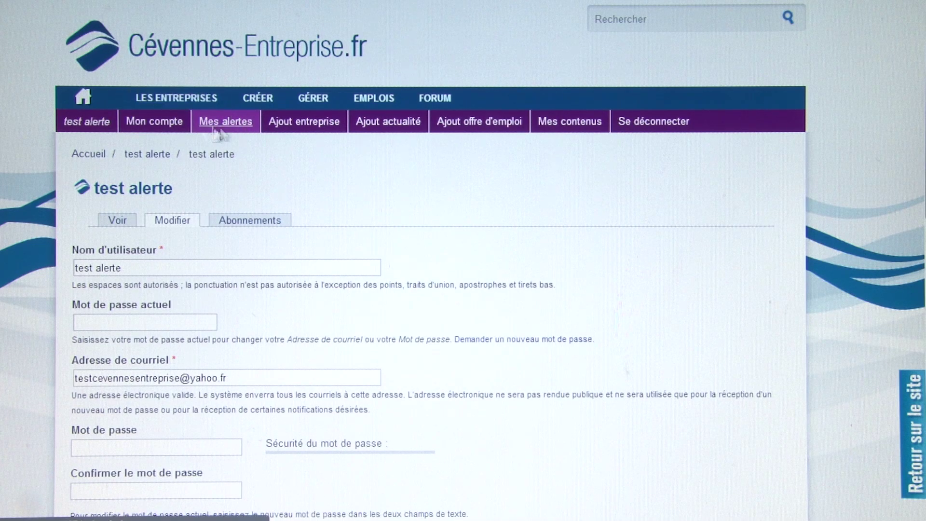
- Visit Mes alertes and LES ENTREPRISES, then scroll down the home page toward the YouTube article
{"action": "left_click", "coordinate": [234, 127]}
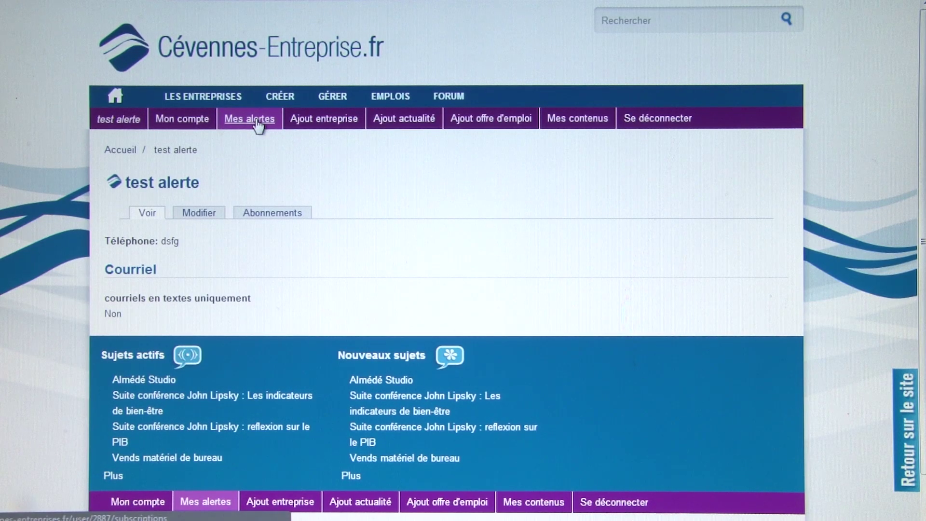
{"action": "left_click", "coordinate": [215, 103]}
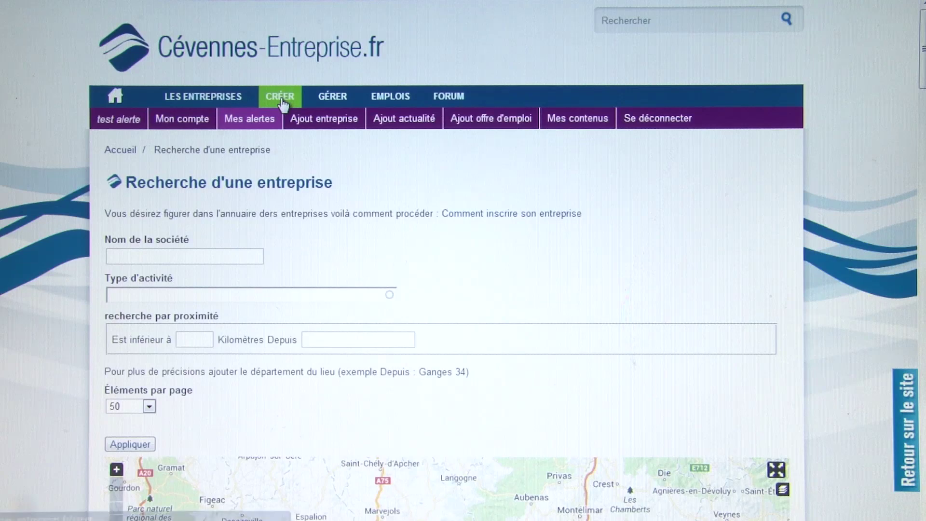
{"action": "left_click", "coordinate": [547, 220]}
{"action": "scroll", "coordinate": [549, 222], "scroll_direction": "down", "scroll_amount": 8}
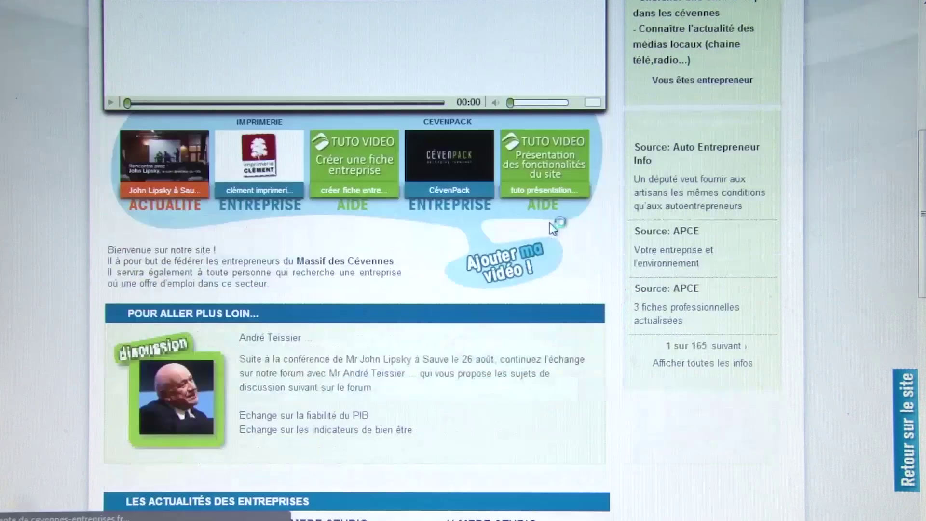
{"action": "scroll", "coordinate": [549, 223], "scroll_direction": "down", "scroll_amount": 4}
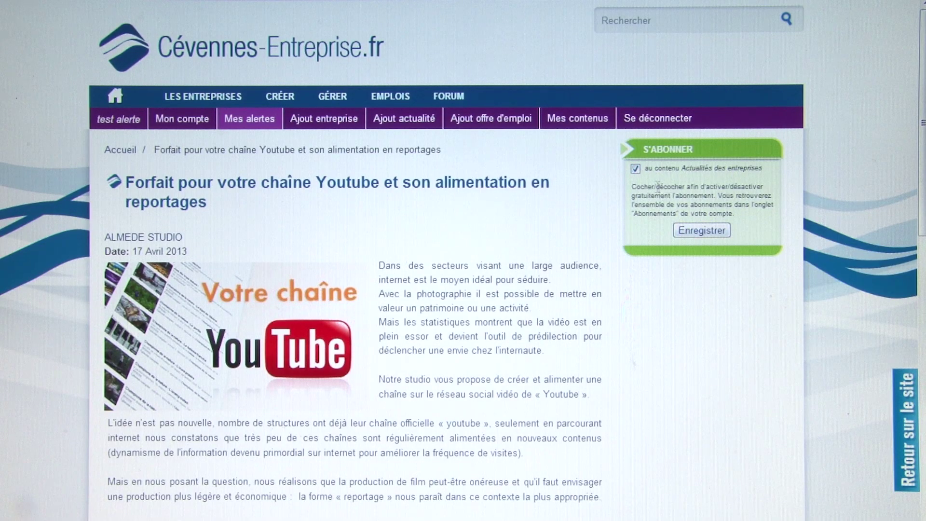
- Untick 'Actualités des entreprises', then open the 'Suite conférence John Lipsky : reflexion sur le PIB' forum topic
{"action": "left_click", "coordinate": [634, 168]}
{"action": "left_click", "coordinate": [448, 97]}
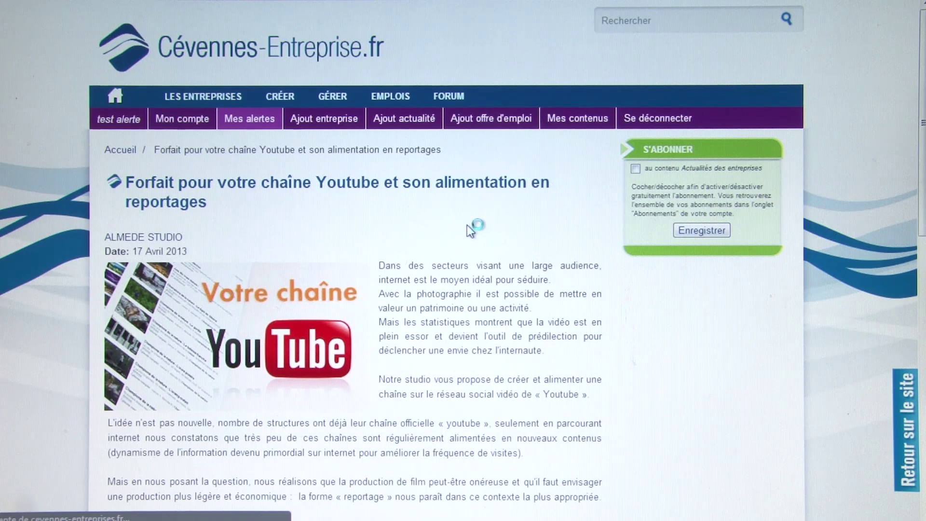
{"action": "scroll", "coordinate": [467, 224], "scroll_direction": "down", "scroll_amount": 5}
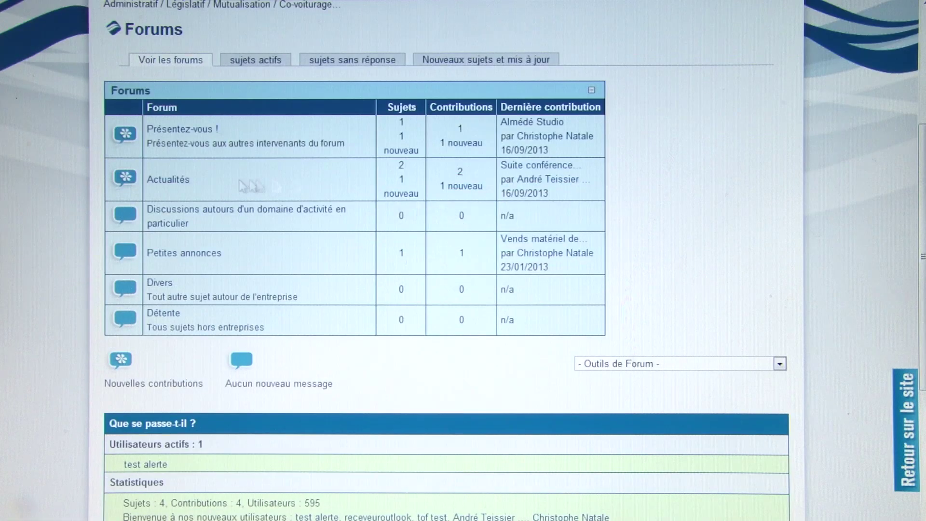
{"action": "left_click", "coordinate": [184, 181]}
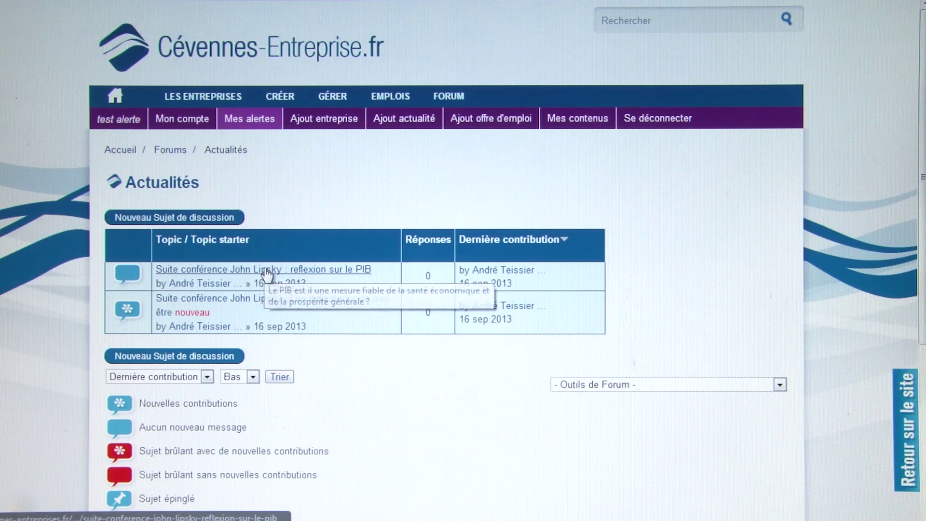
{"action": "left_click", "coordinate": [266, 272]}
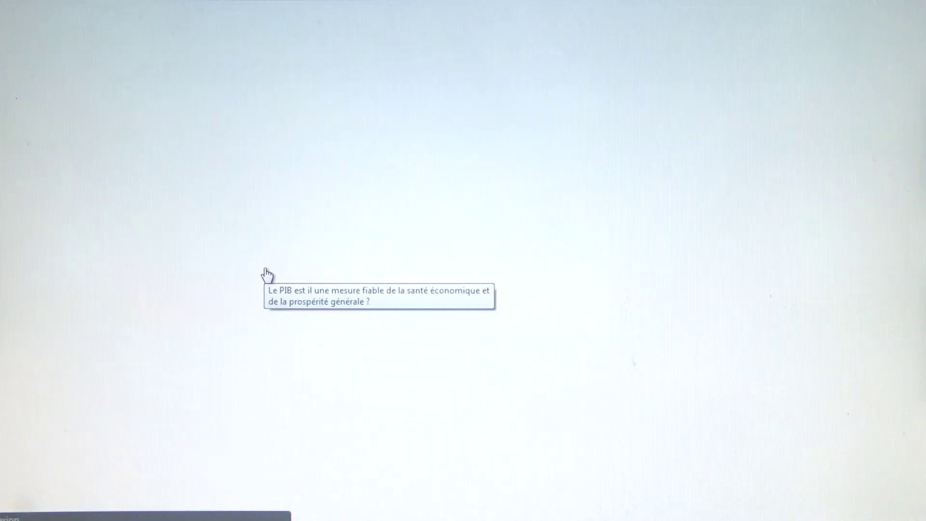
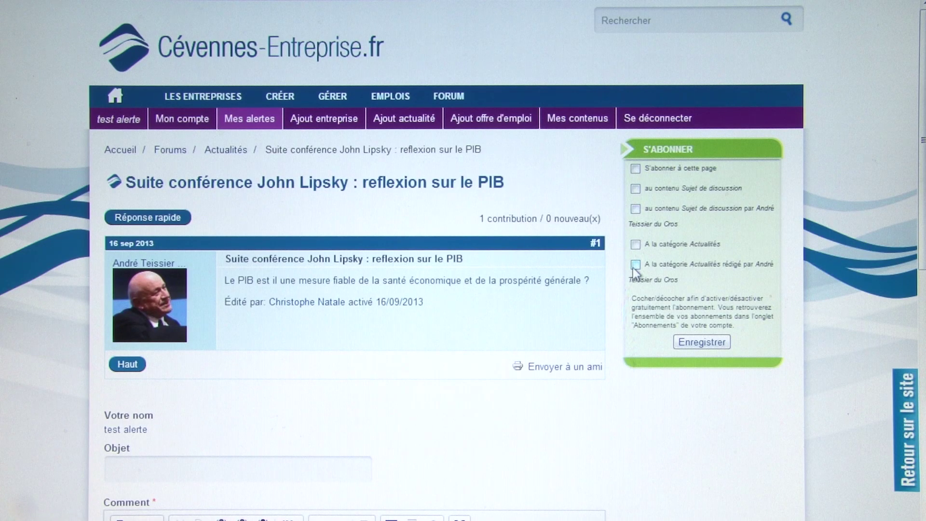
- Leave the forum topic without a 'Sujet de discussion' subscription and go to Mes alertes
{"action": "left_click", "coordinate": [636, 188]}
{"action": "left_click", "coordinate": [635, 188]}
{"action": "left_click", "coordinate": [257, 128]}
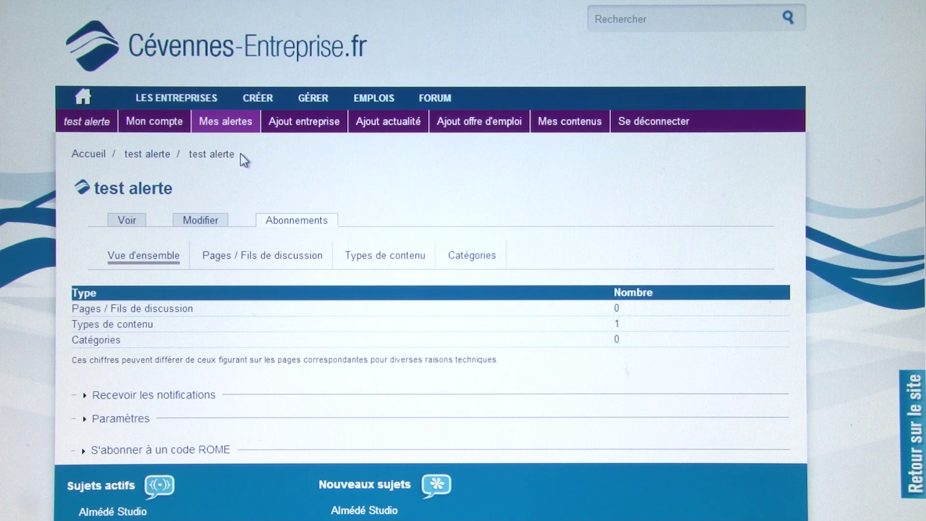
- Open the Types de contenu subscriptions, showing Actualités en Cévennes with 'Dès que possible' delivery
{"action": "scroll", "coordinate": [241, 155], "scroll_direction": "down", "scroll_amount": 2}
{"action": "scroll", "coordinate": [228, 156], "scroll_direction": "up", "scroll_amount": 2}
{"action": "left_click_drag", "start_coordinate": [624, 324], "coordinate": [612, 322]}
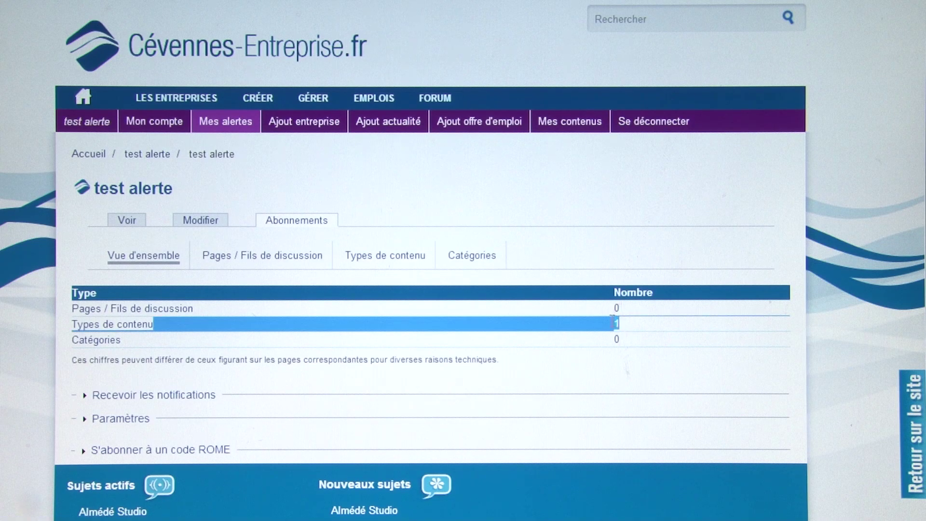
{"action": "left_click", "coordinate": [613, 325]}
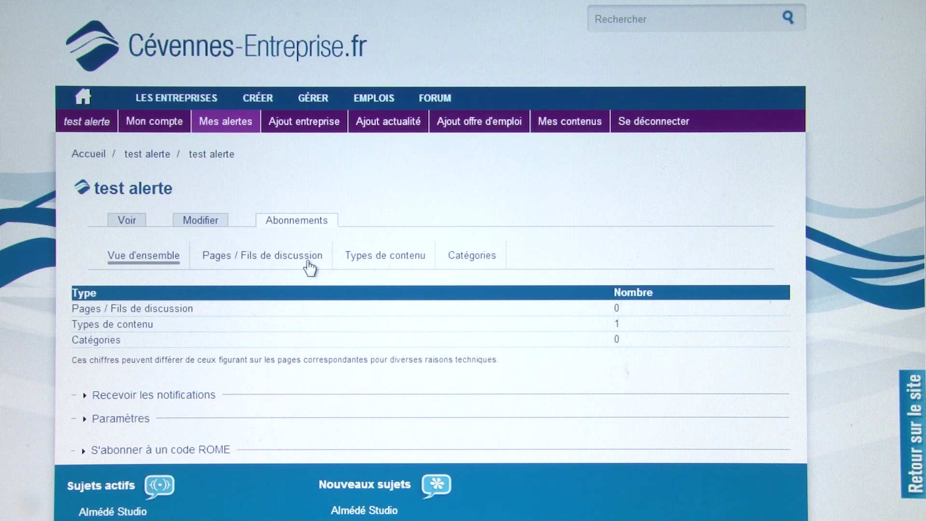
{"action": "left_click", "coordinate": [392, 261]}
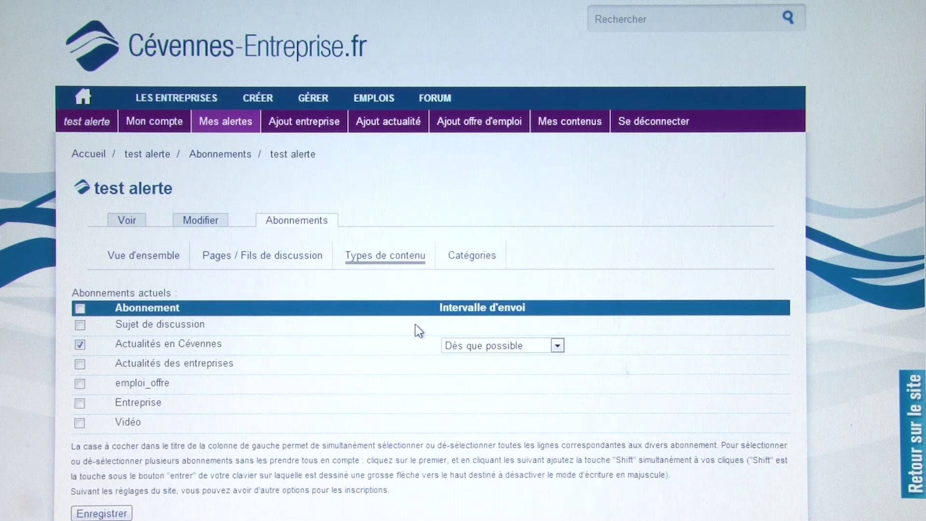
- Leave Sujet de discussion, Actualités des entreprises and emploi_offre alerts unticked
{"action": "scroll", "coordinate": [413, 327], "scroll_direction": "down", "scroll_amount": 2}
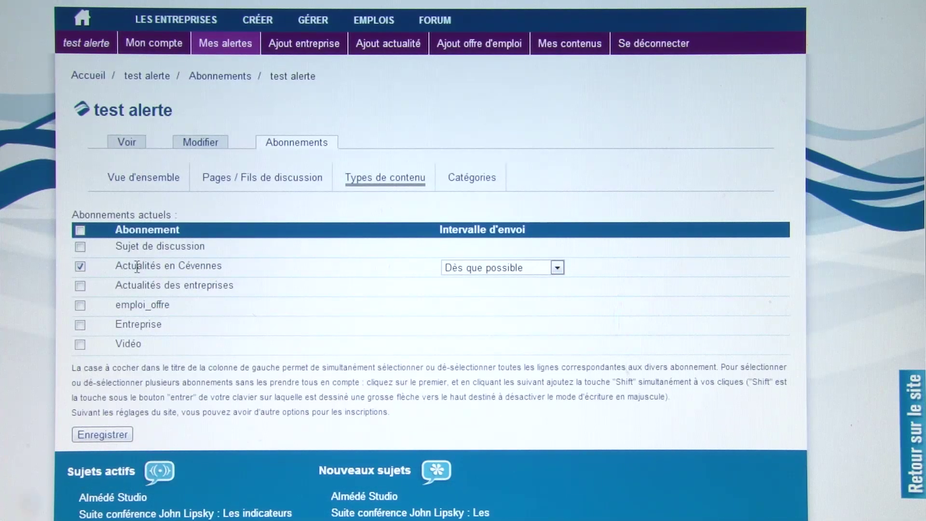
{"action": "left_click_drag", "start_coordinate": [117, 266], "coordinate": [140, 267]}
{"action": "left_click", "coordinate": [152, 266]}
{"action": "left_click", "coordinate": [80, 247]}
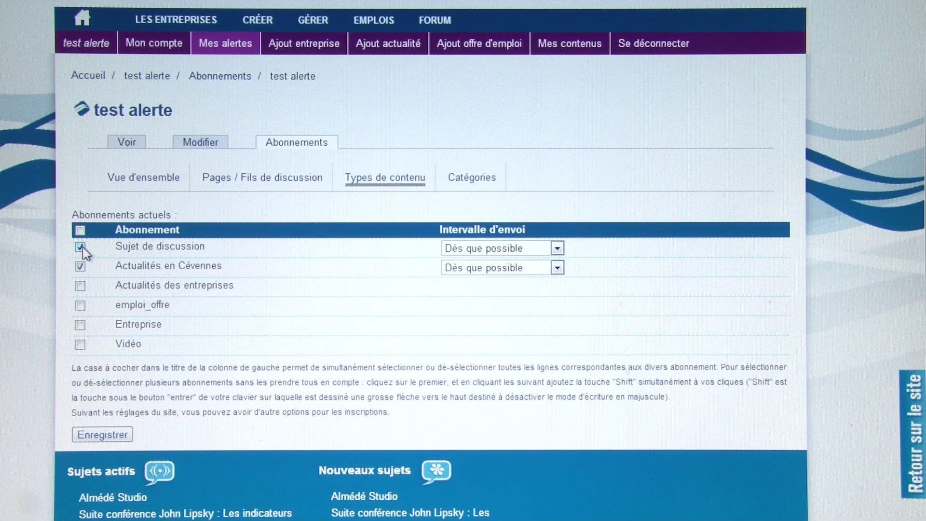
{"action": "left_click", "coordinate": [80, 247]}
{"action": "left_click", "coordinate": [80, 286]}
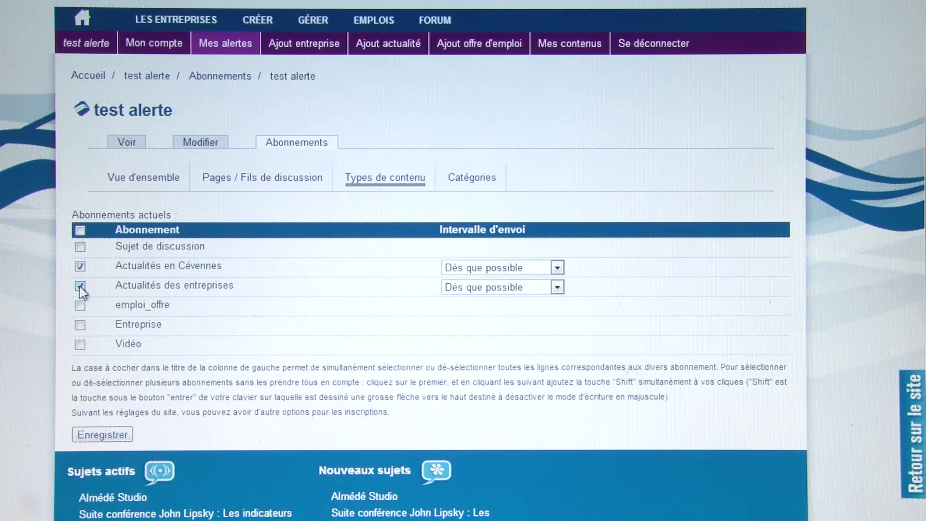
{"action": "left_click", "coordinate": [81, 287]}
{"action": "left_click", "coordinate": [80, 305]}
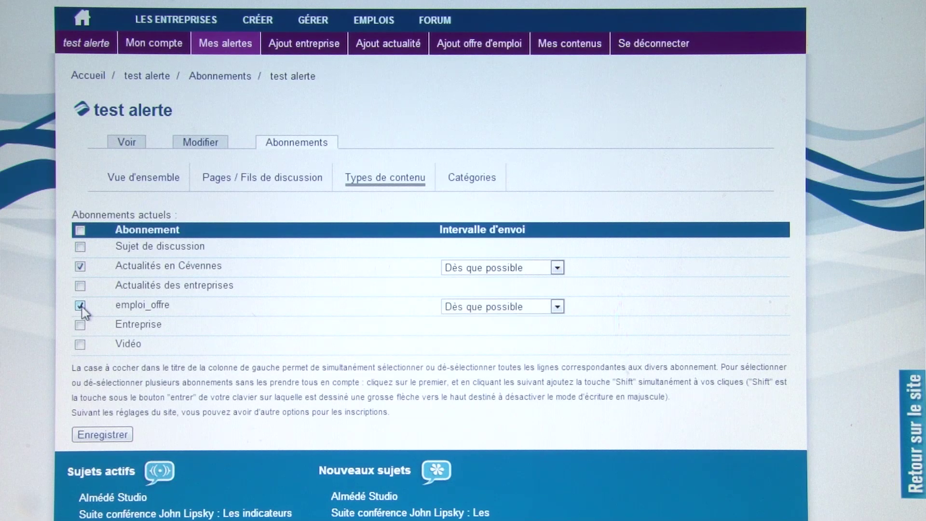
{"action": "left_click", "coordinate": [81, 306]}
- Tick Entreprise and Vidéo alerts and untick Actualités en Cévennes
{"action": "left_click", "coordinate": [81, 325]}
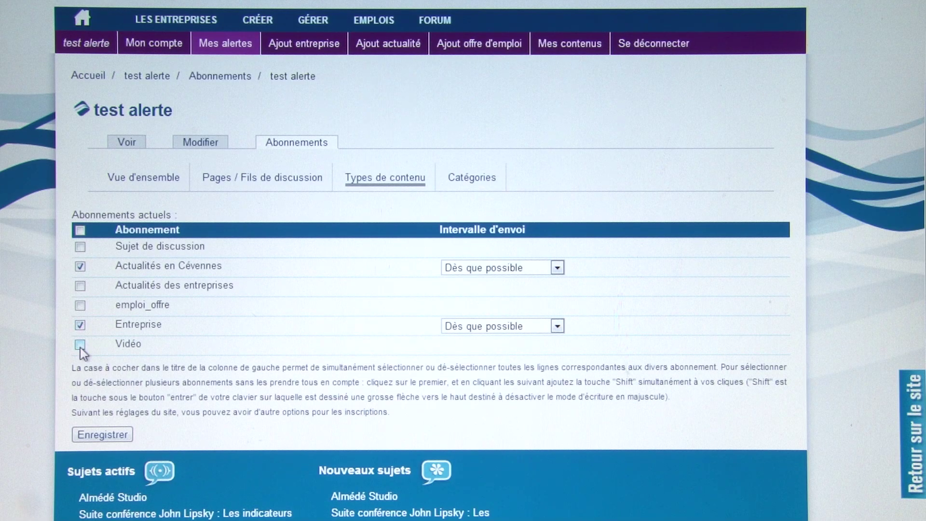
{"action": "left_click", "coordinate": [81, 344]}
{"action": "left_click", "coordinate": [80, 344]}
{"action": "left_click", "coordinate": [81, 345]}
{"action": "left_click", "coordinate": [80, 267]}
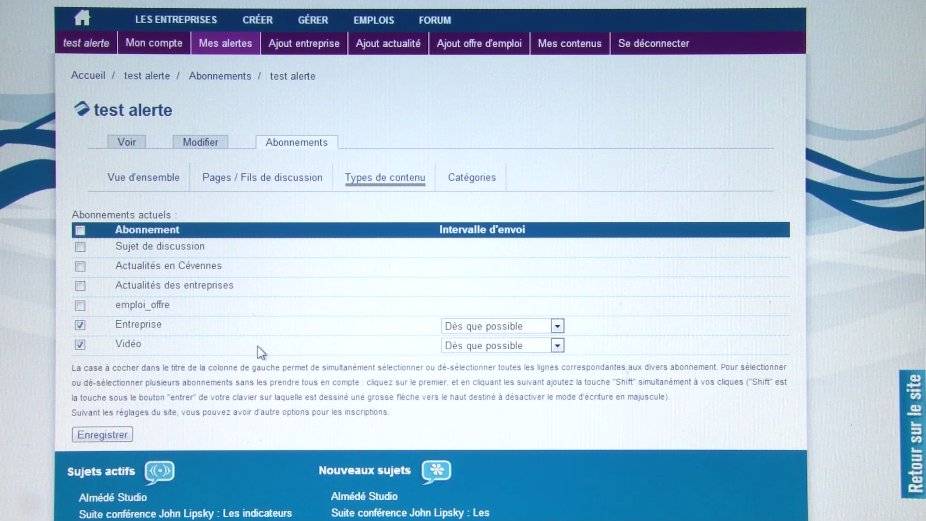
- Keep the Entreprise sending interval at 'Dès que possible', then view the Catégories subscriptions
{"action": "scroll", "coordinate": [258, 346], "scroll_direction": "down", "scroll_amount": 2}
{"action": "left_click", "coordinate": [506, 251]}
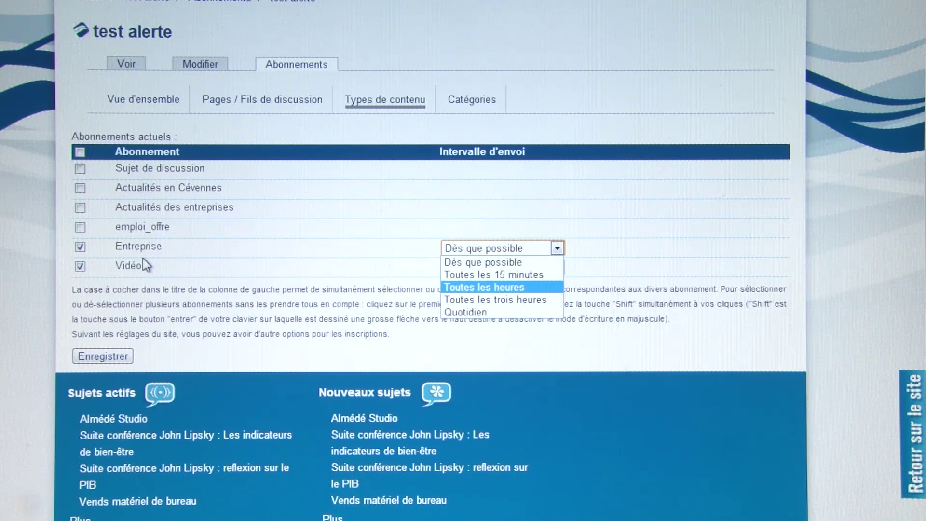
{"action": "left_click", "coordinate": [263, 243]}
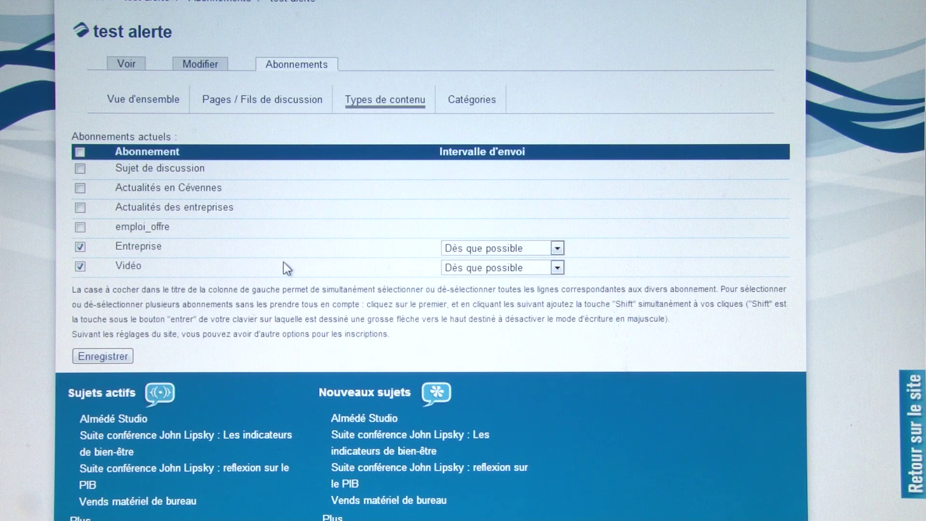
{"action": "left_click", "coordinate": [477, 99]}
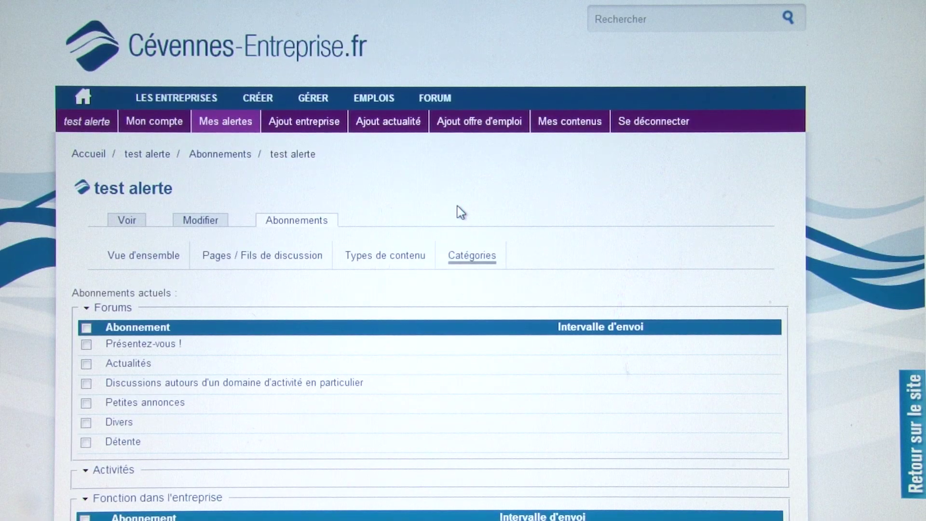
{"action": "scroll", "coordinate": [458, 206], "scroll_direction": "down", "scroll_amount": 2}
{"action": "scroll", "coordinate": [464, 207], "scroll_direction": "down", "scroll_amount": 2}
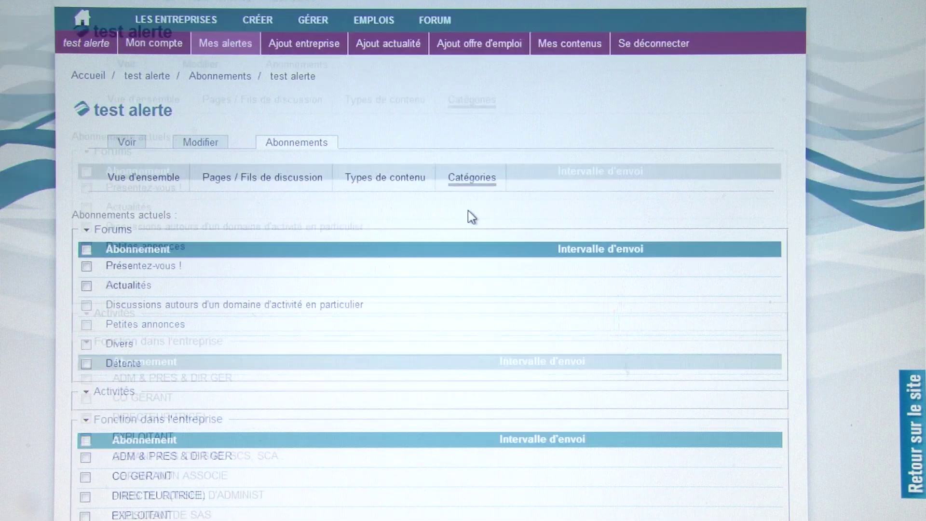
{"action": "scroll", "coordinate": [471, 217], "scroll_direction": "down", "scroll_amount": 2}
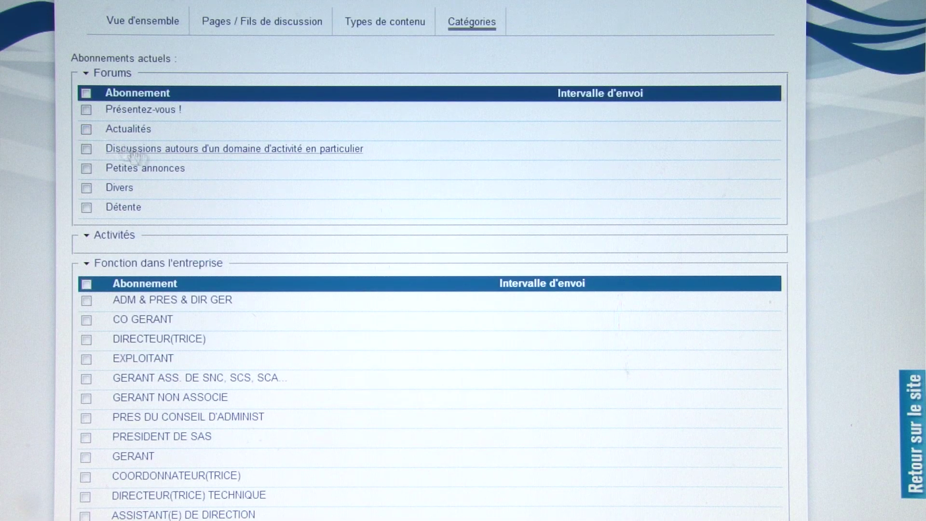
{"action": "scroll", "coordinate": [157, 151], "scroll_direction": "up", "scroll_amount": 2}
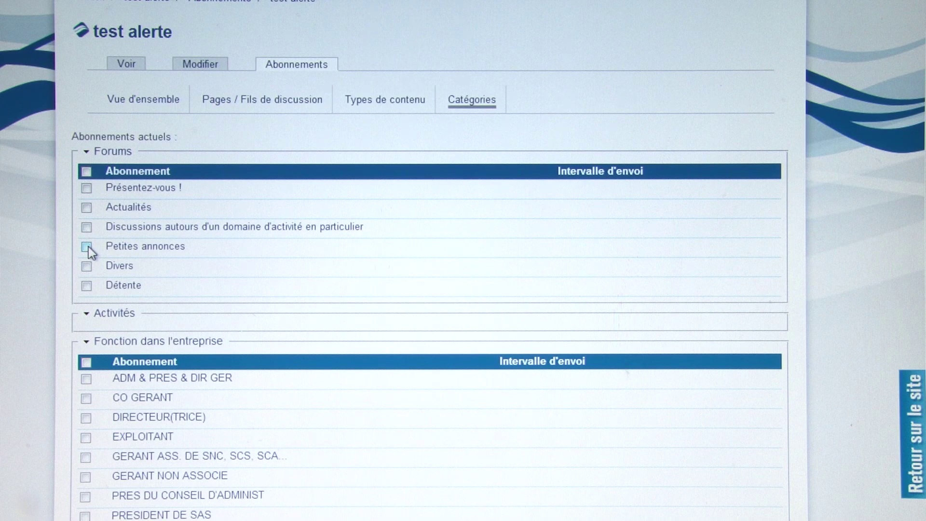
{"action": "left_click", "coordinate": [88, 247]}
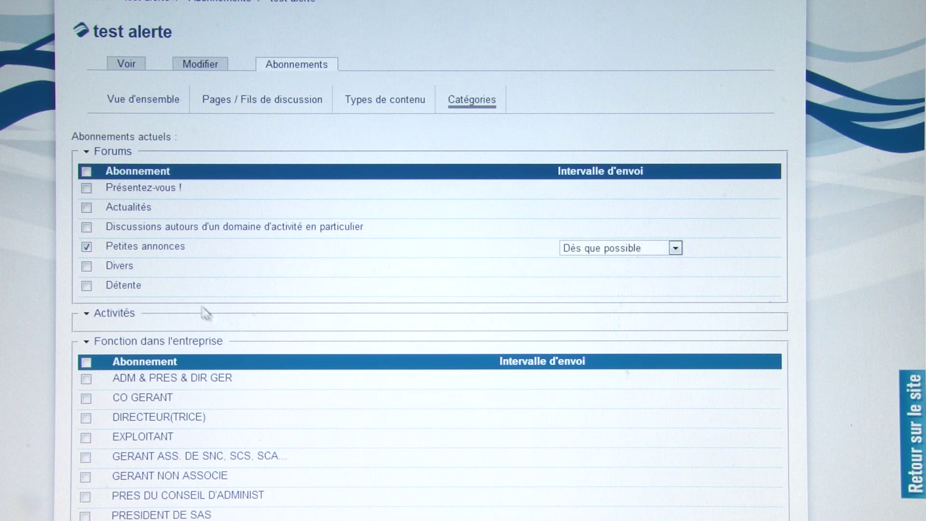
{"action": "left_click", "coordinate": [87, 247]}
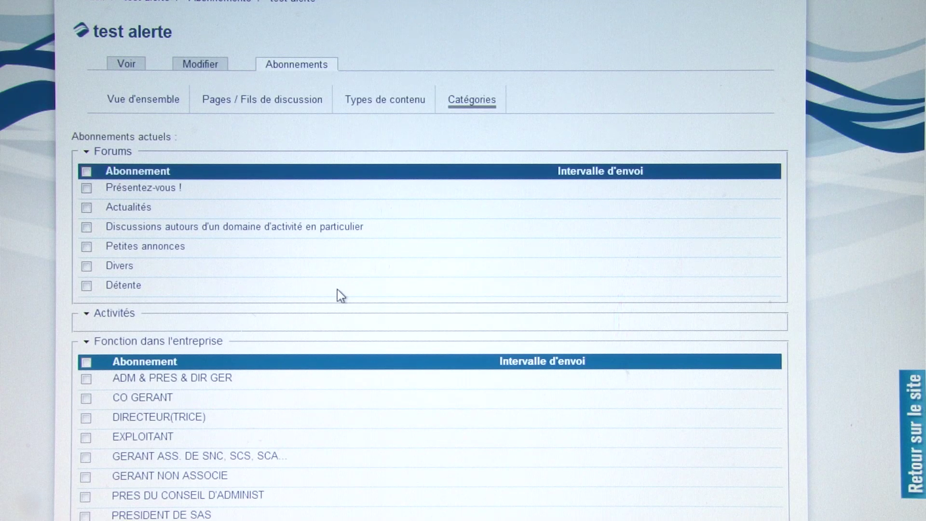
{"action": "scroll", "coordinate": [337, 288], "scroll_direction": "down", "scroll_amount": 3}
{"action": "left_click", "coordinate": [112, 158]}
{"action": "left_click", "coordinate": [121, 159]}
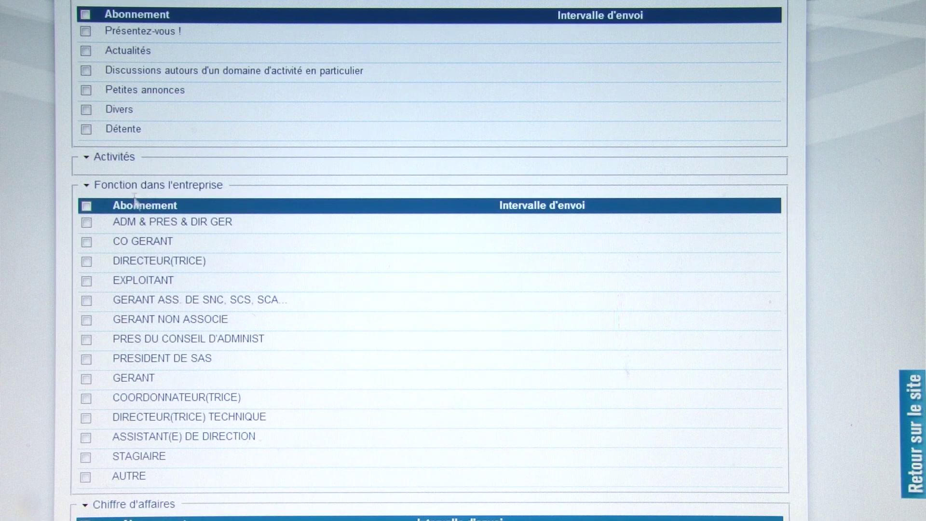
{"action": "scroll", "coordinate": [139, 204], "scroll_direction": "down", "scroll_amount": 2}
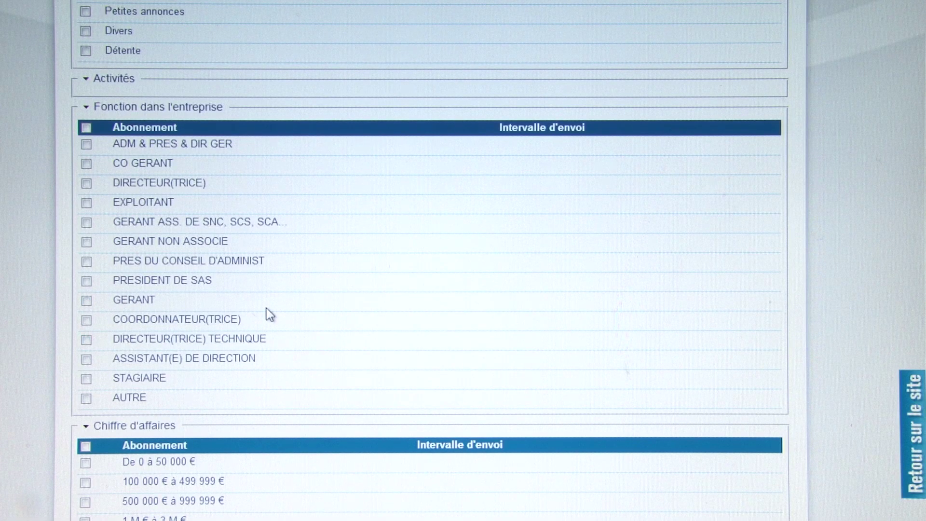
{"action": "scroll", "coordinate": [267, 314], "scroll_direction": "down", "scroll_amount": 2}
{"action": "scroll", "coordinate": [267, 311], "scroll_direction": "down", "scroll_amount": 6}
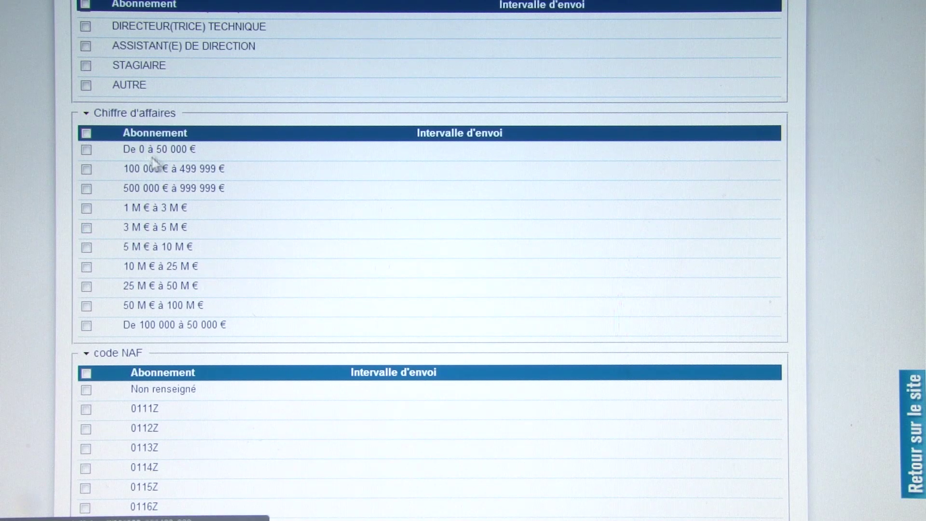
{"action": "left_click", "coordinate": [87, 151]}
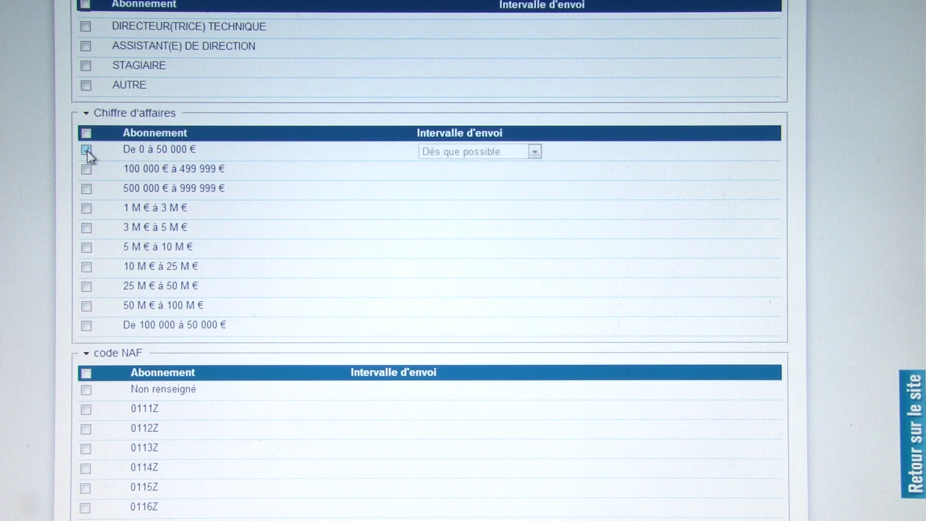
{"action": "left_click", "coordinate": [87, 150]}
{"action": "scroll", "coordinate": [227, 206], "scroll_direction": "down", "scroll_amount": 3}
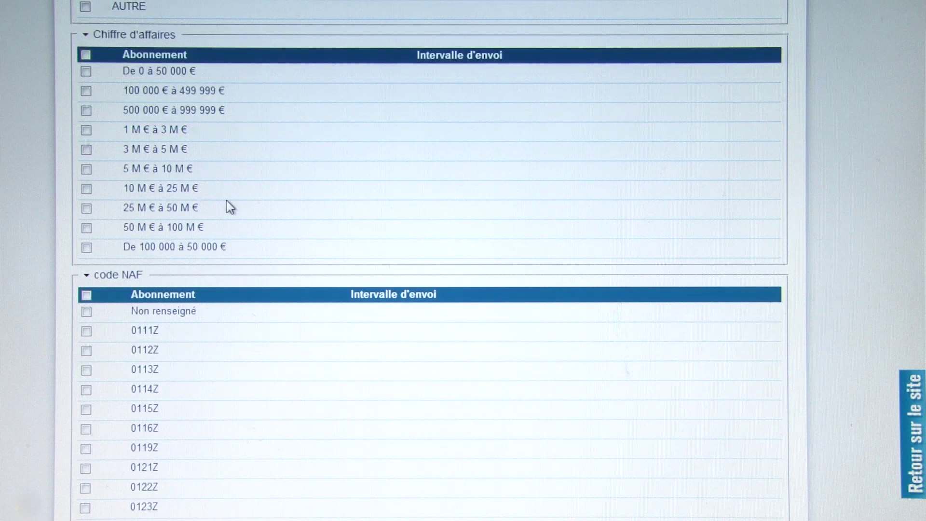
{"action": "scroll", "coordinate": [229, 207], "scroll_direction": "down", "scroll_amount": 2}
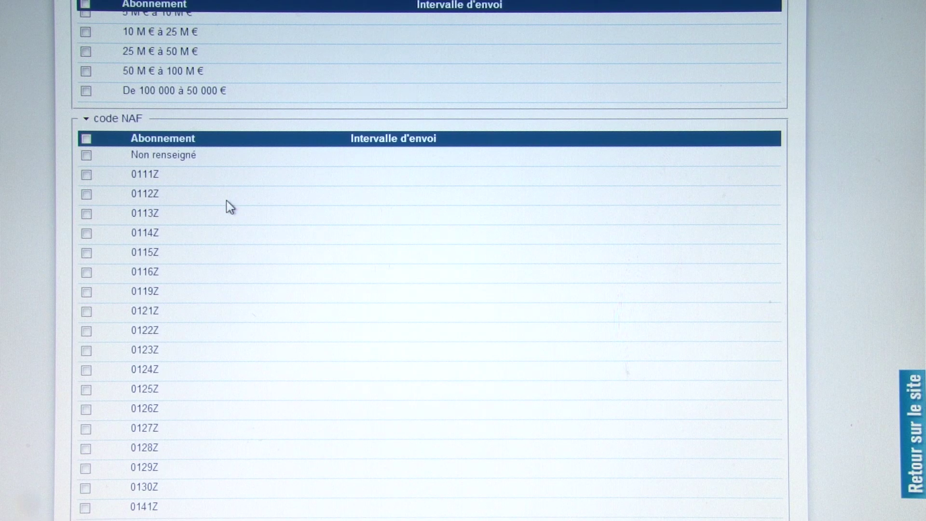
{"action": "scroll", "coordinate": [291, 268], "scroll_direction": "down", "scroll_amount": 2}
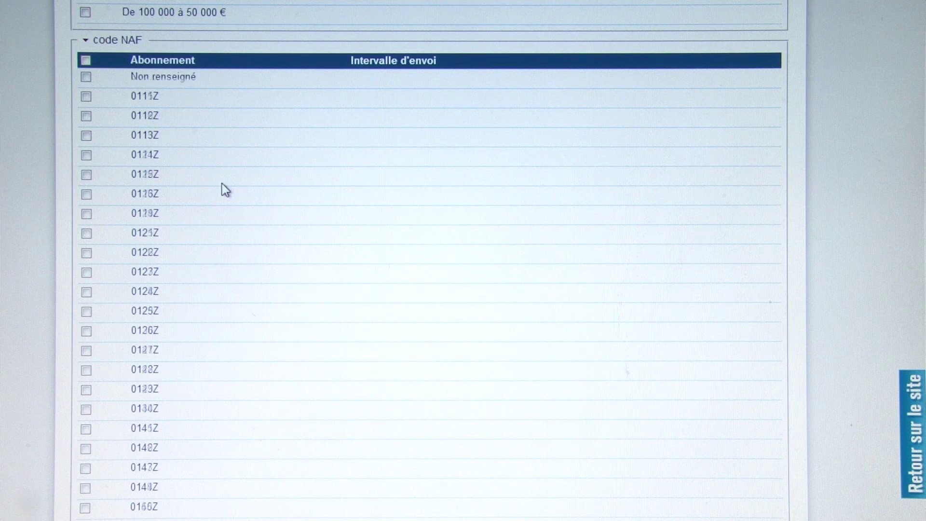
{"action": "scroll", "coordinate": [222, 183], "scroll_direction": "down", "scroll_amount": 8}
{"action": "scroll", "coordinate": [222, 183], "scroll_direction": "up", "scroll_amount": 10}
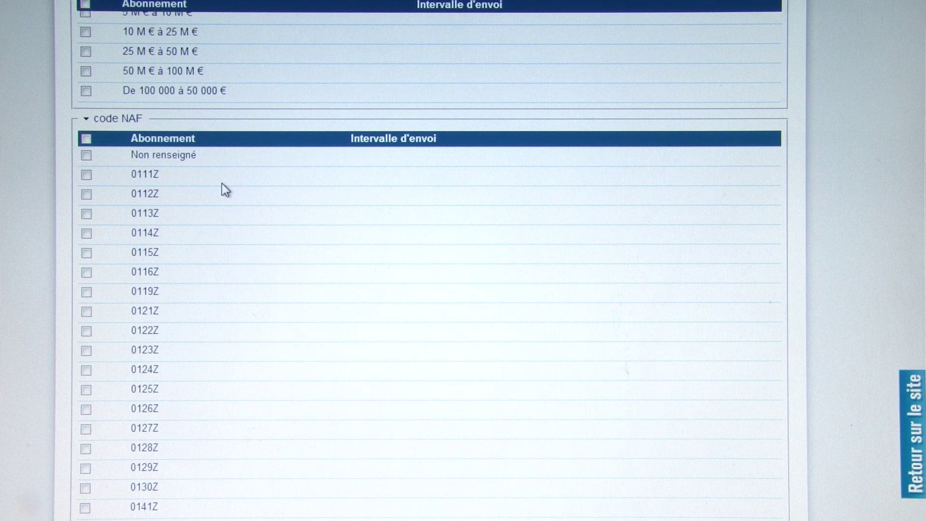
{"action": "scroll", "coordinate": [222, 183], "scroll_direction": "down", "scroll_amount": 20}
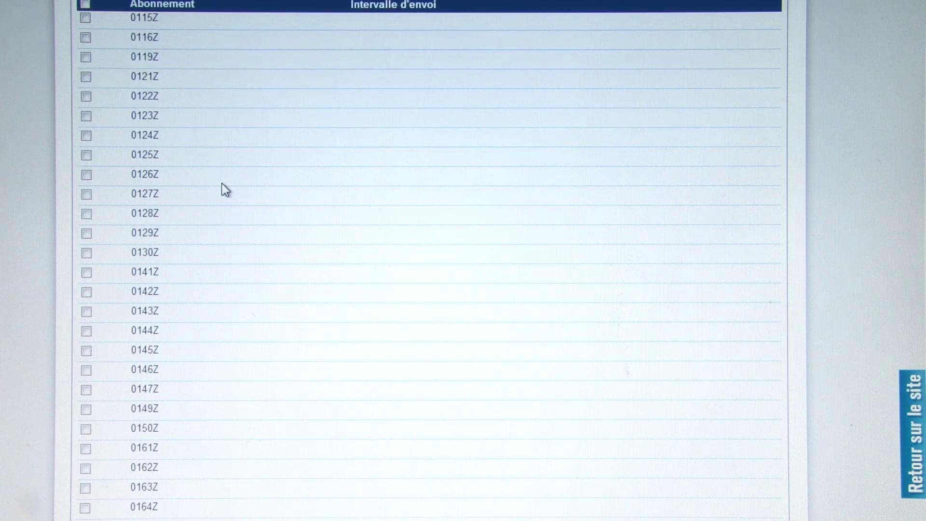
{"action": "scroll", "coordinate": [759, 138], "scroll_direction": "down", "scroll_amount": 20}
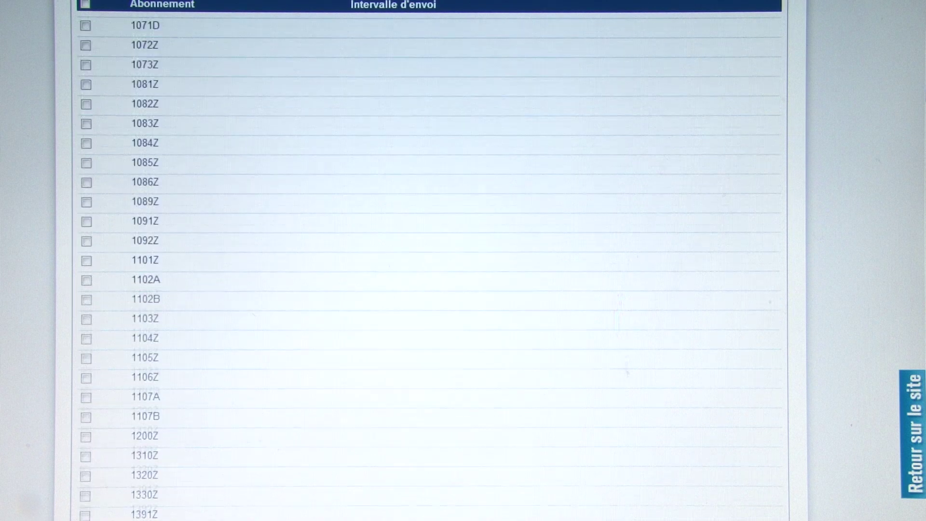
{"action": "scroll", "coordinate": [430, 265], "scroll_direction": "down", "scroll_amount": 20}
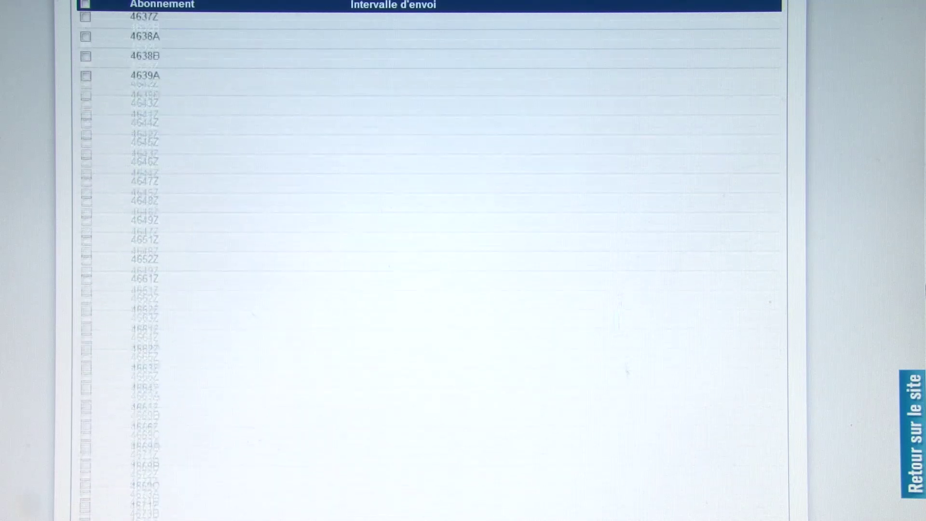
{"action": "scroll", "coordinate": [311, 241], "scroll_direction": "down", "scroll_amount": 20}
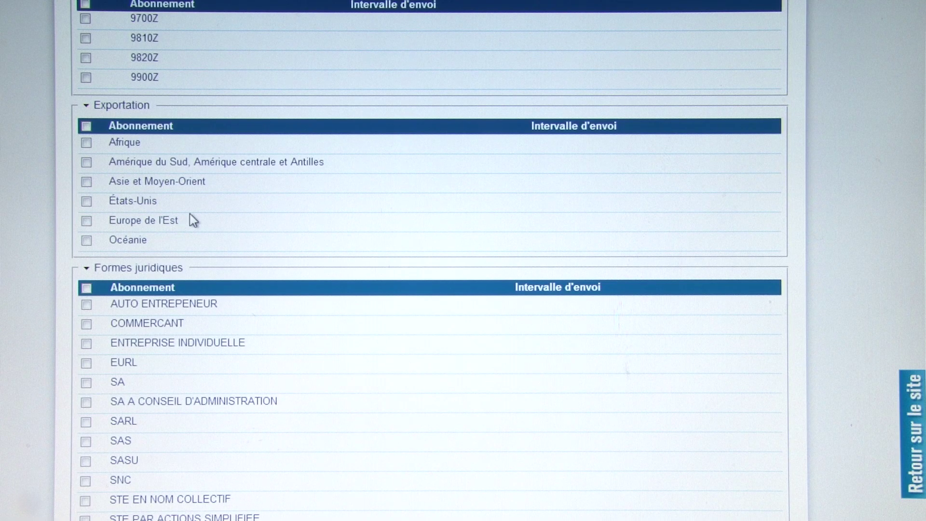
{"action": "scroll", "coordinate": [193, 221], "scroll_direction": "down", "scroll_amount": 5}
{"action": "scroll", "coordinate": [190, 216], "scroll_direction": "up", "scroll_amount": 2}
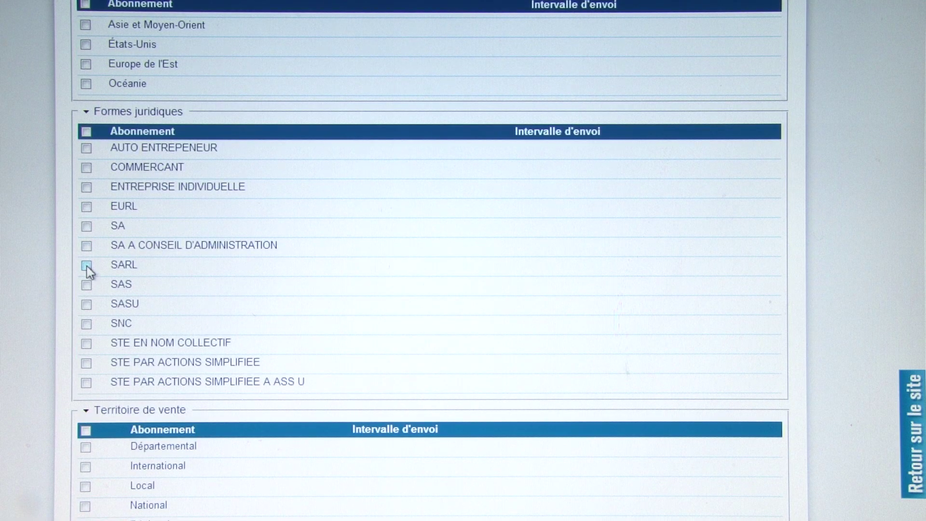
{"action": "scroll", "coordinate": [170, 276], "scroll_direction": "down", "scroll_amount": 2}
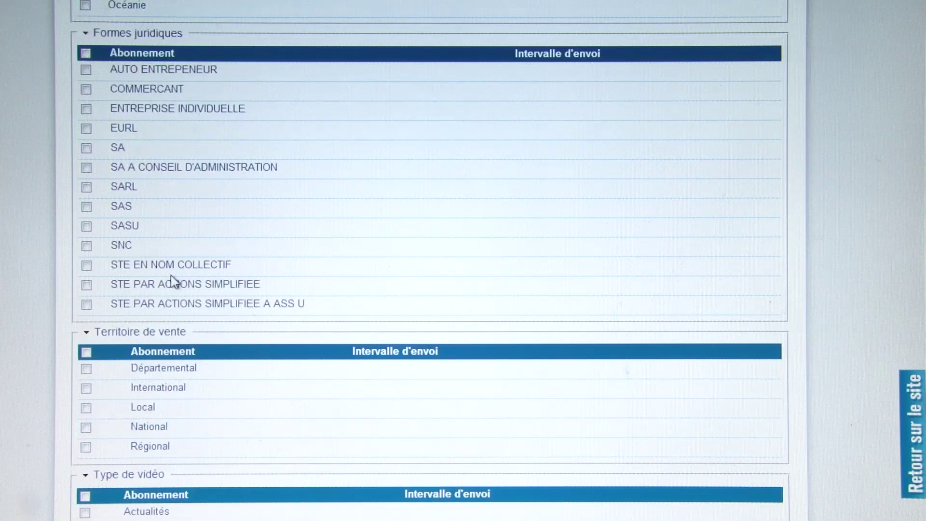
{"action": "scroll", "coordinate": [425, 277], "scroll_direction": "down", "scroll_amount": 2}
{"action": "scroll", "coordinate": [419, 277], "scroll_direction": "down", "scroll_amount": 2}
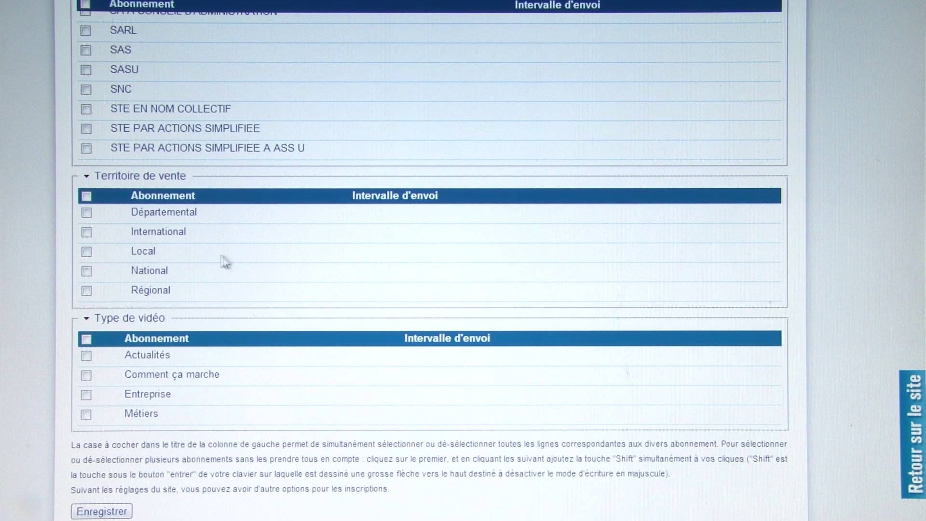
{"action": "scroll", "coordinate": [217, 256], "scroll_direction": "down", "scroll_amount": 2}
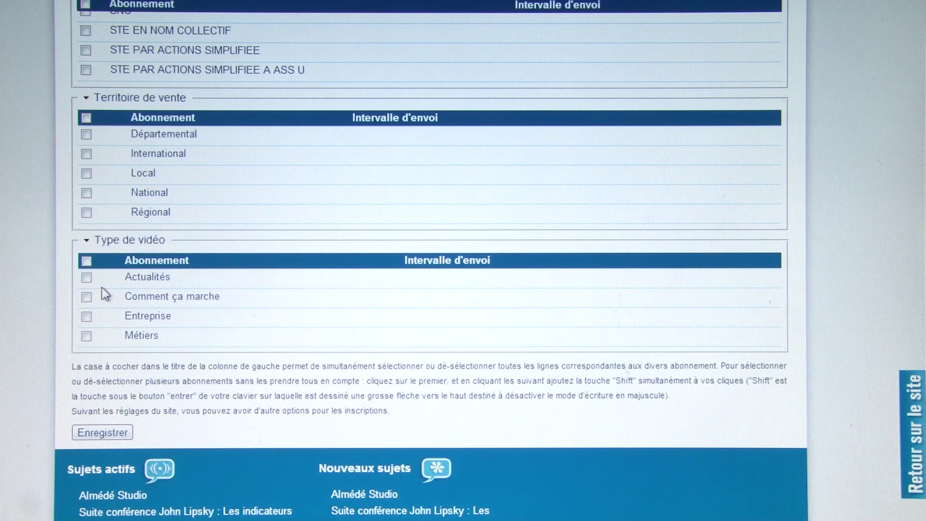
{"action": "scroll", "coordinate": [424, 288], "scroll_direction": "up", "scroll_amount": 8}
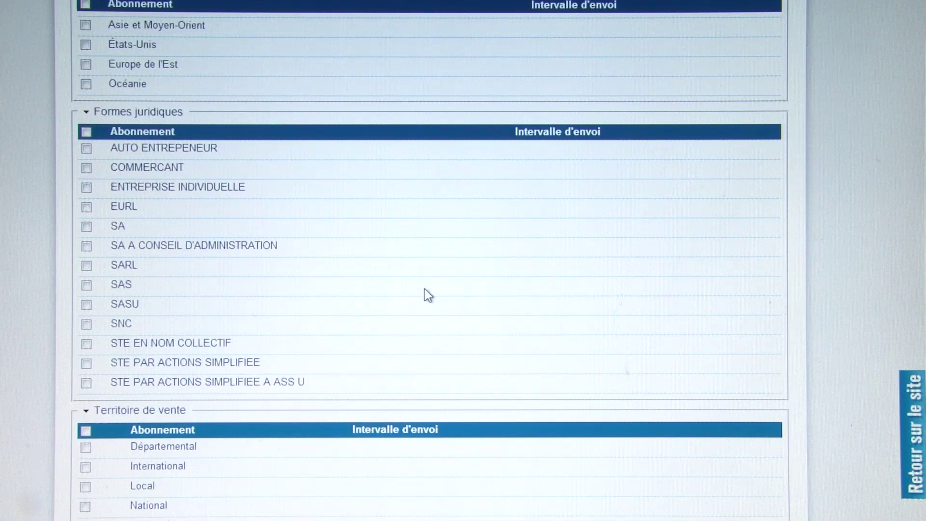
{"action": "scroll", "coordinate": [428, 295], "scroll_direction": "up", "scroll_amount": 20}
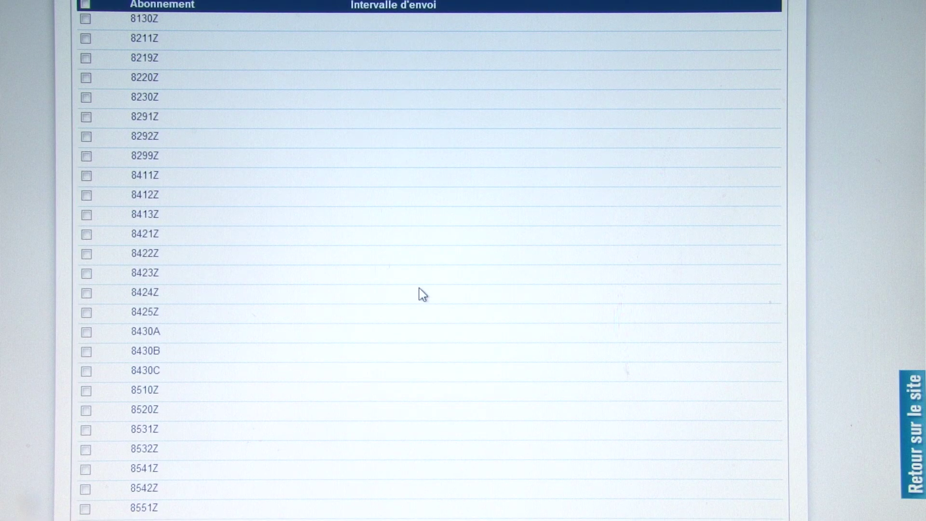
{"action": "scroll", "coordinate": [916, 429], "scroll_direction": "up", "scroll_amount": 20}
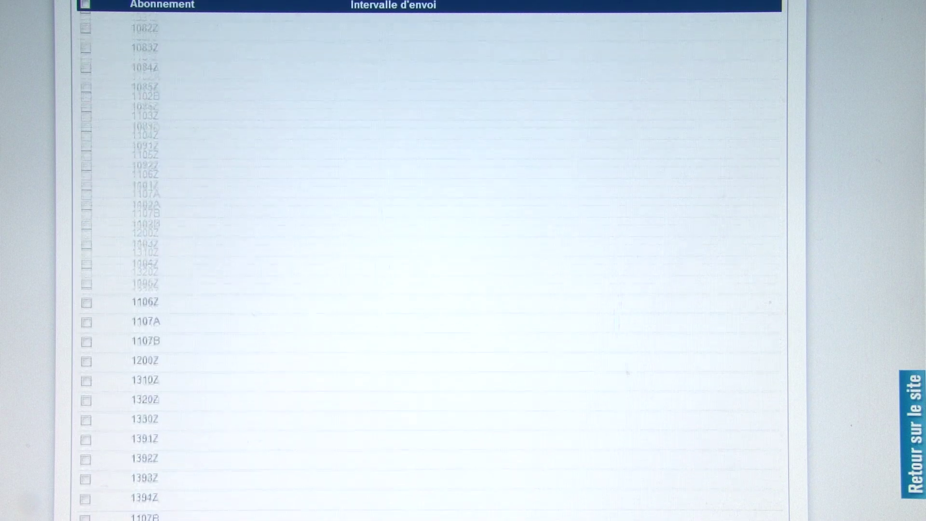
{"action": "scroll", "coordinate": [429, 260], "scroll_direction": "up", "scroll_amount": 15}
{"action": "scroll", "coordinate": [718, 301], "scroll_direction": "up", "scroll_amount": 5}
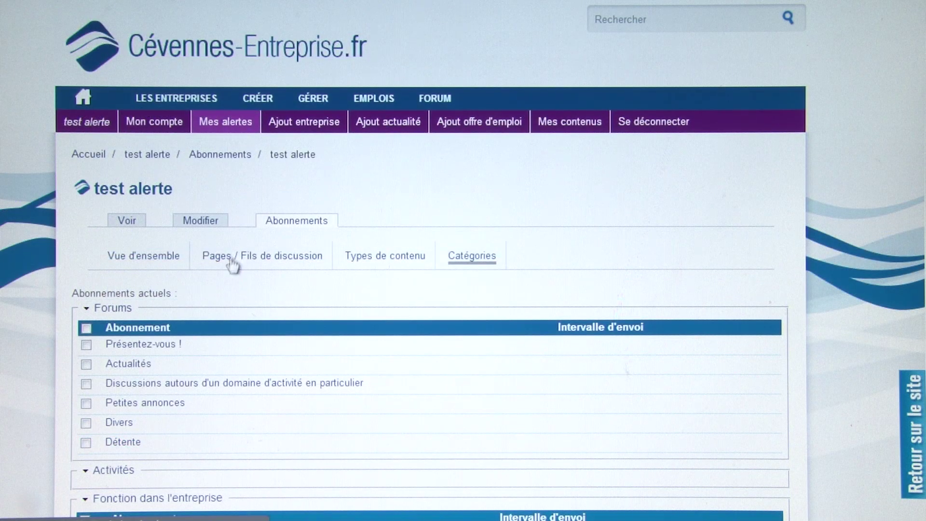
- View the Pages / Fils de discussion list, which holds no subscribed pages or threads
{"action": "left_click", "coordinate": [276, 262]}
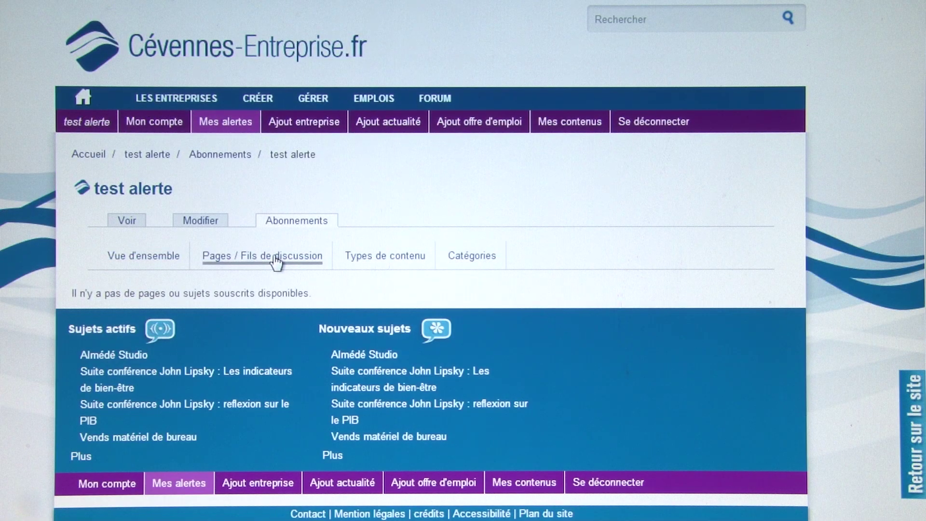
{"action": "left_click_drag", "start_coordinate": [258, 292], "coordinate": [116, 295]}
{"action": "left_click_drag", "start_coordinate": [195, 293], "coordinate": [174, 293]}
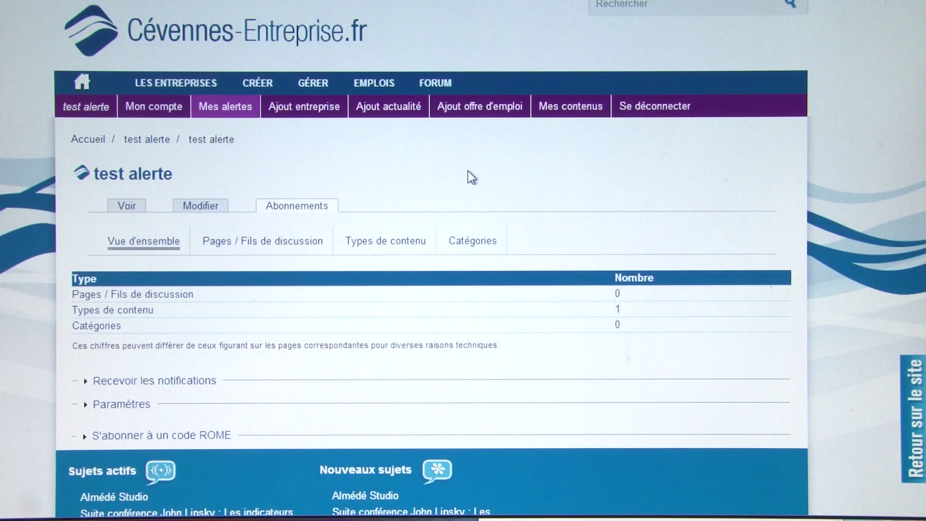
{"action": "left_click", "coordinate": [319, 111]}
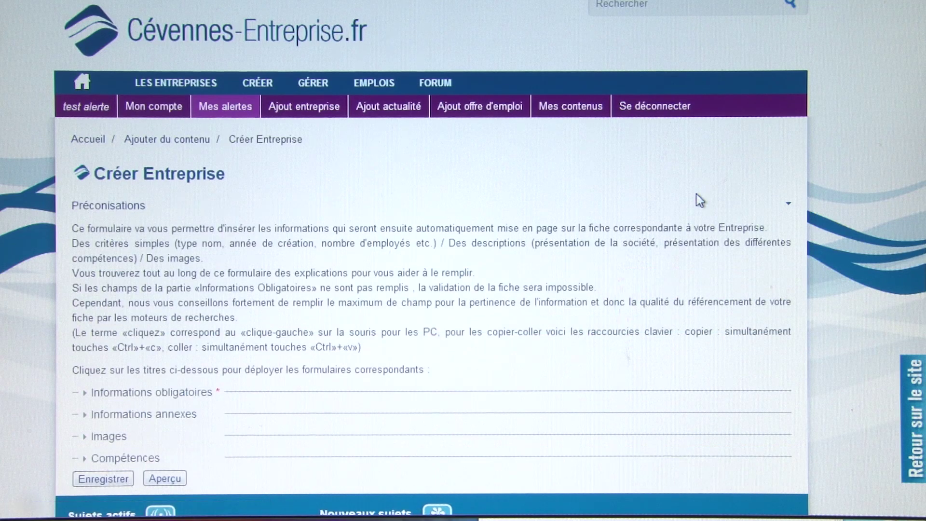
{"action": "scroll", "coordinate": [551, 199], "scroll_direction": "down", "scroll_amount": 2}
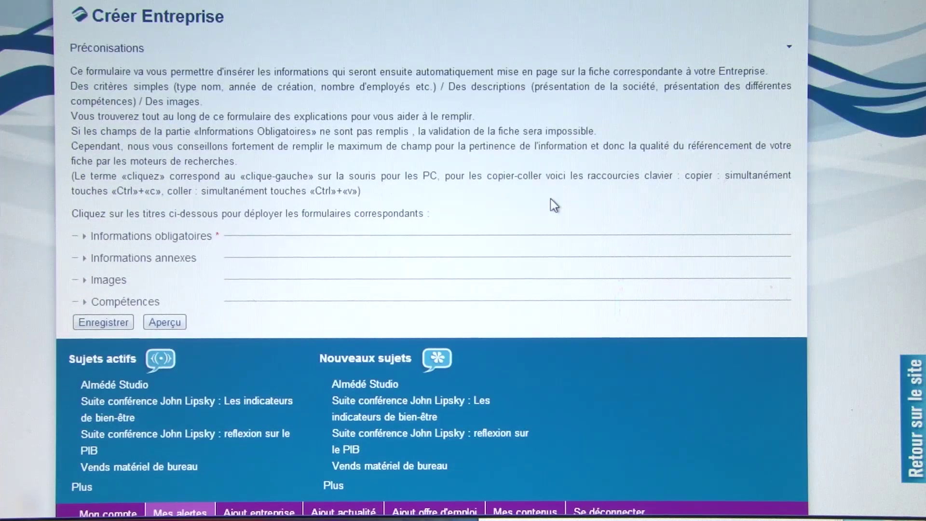
{"action": "scroll", "coordinate": [265, 192], "scroll_direction": "down", "scroll_amount": 3}
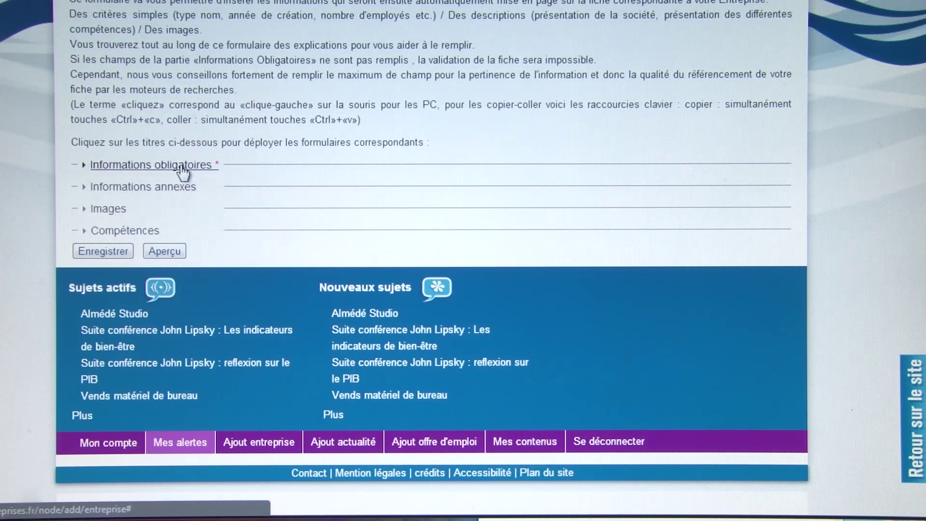
{"action": "scroll", "coordinate": [285, 179], "scroll_direction": "up", "scroll_amount": 1}
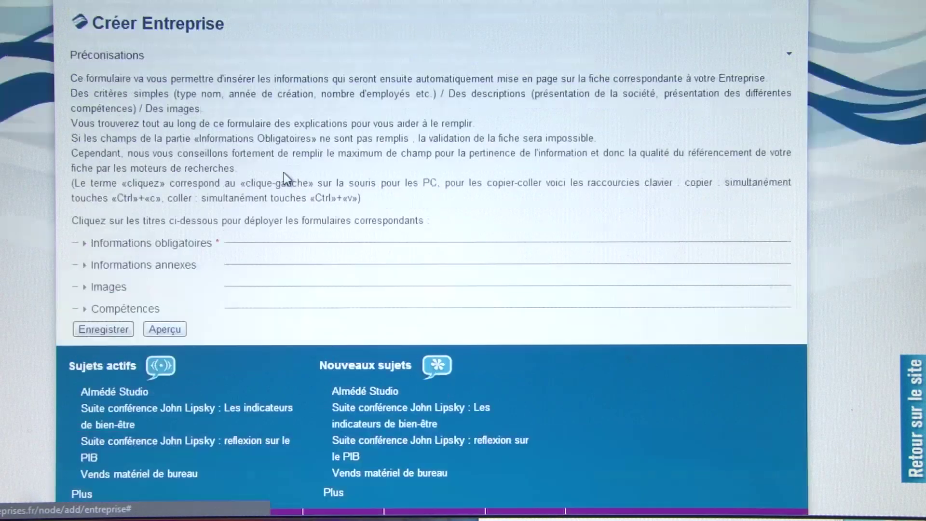
{"action": "scroll", "coordinate": [273, 178], "scroll_direction": "down", "scroll_amount": 1}
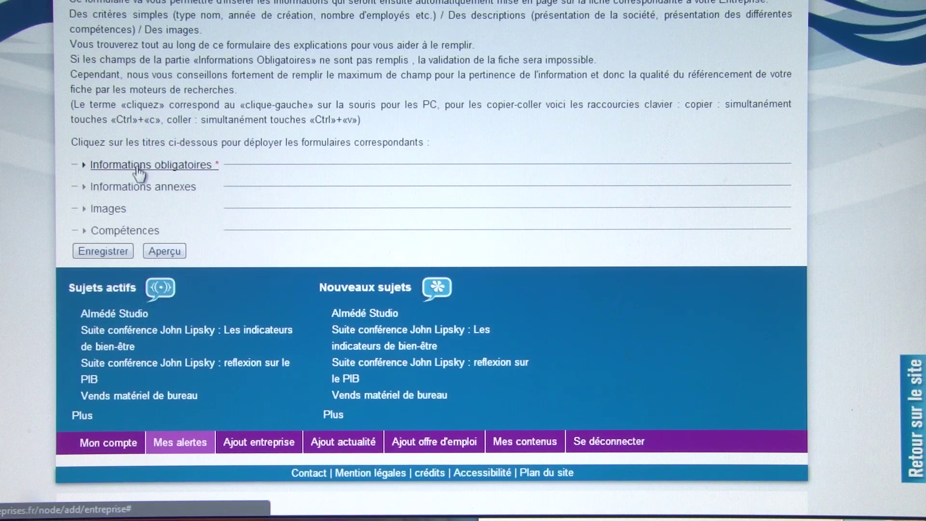
{"action": "left_click", "coordinate": [189, 168]}
{"action": "left_click", "coordinate": [190, 170]}
{"action": "left_click", "coordinate": [157, 169]}
{"action": "left_click", "coordinate": [157, 170]}
{"action": "left_click", "coordinate": [150, 189]}
{"action": "left_click", "coordinate": [149, 189]}
{"action": "left_click", "coordinate": [125, 208]}
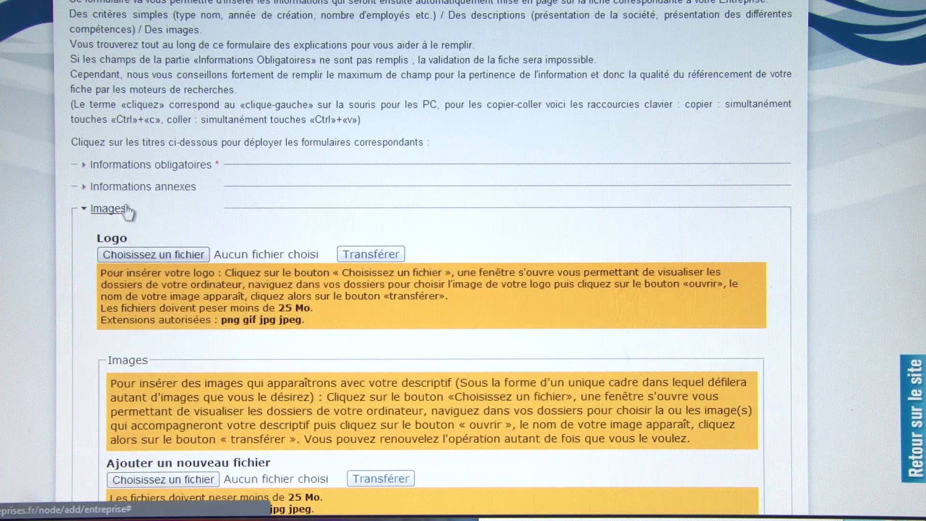
{"action": "left_click", "coordinate": [125, 209]}
{"action": "left_click", "coordinate": [141, 230]}
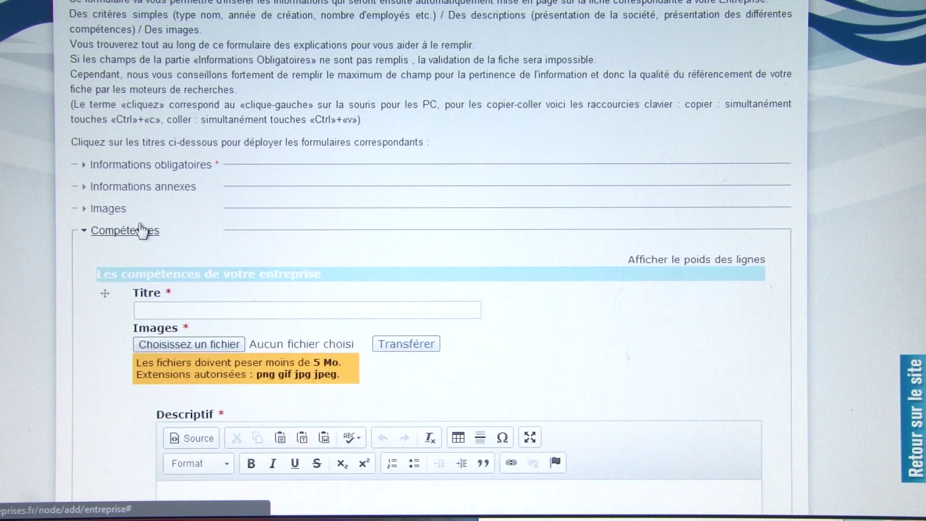
{"action": "left_click", "coordinate": [139, 230]}
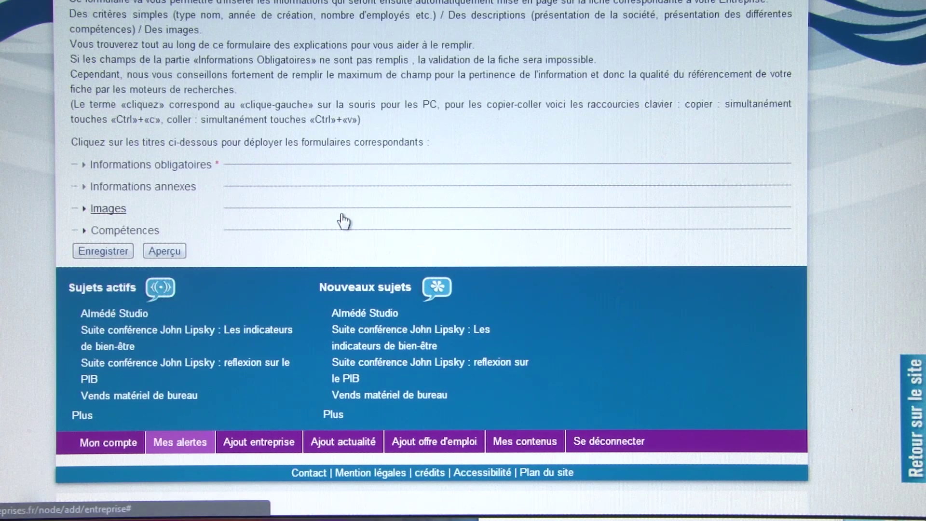
{"action": "left_click", "coordinate": [176, 168]}
{"action": "scroll", "coordinate": [337, 180], "scroll_direction": "down", "scroll_amount": 15}
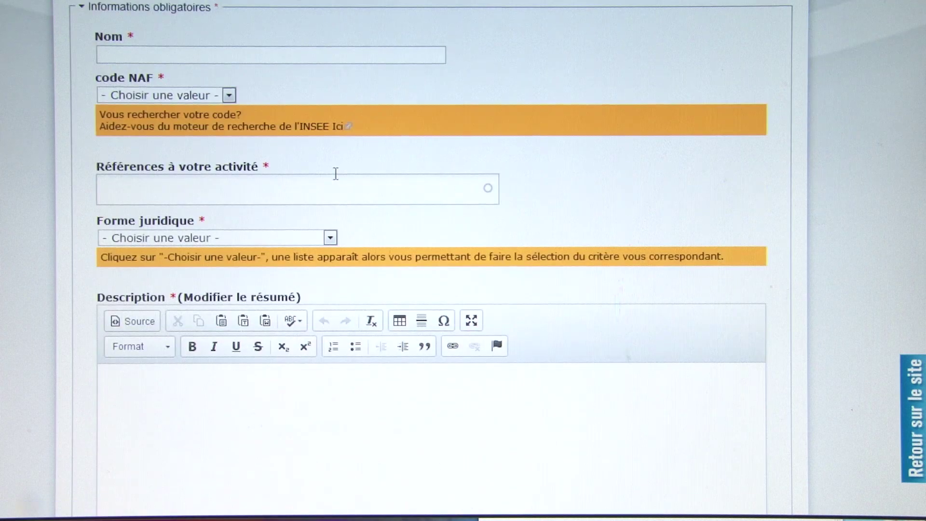
{"action": "scroll", "coordinate": [337, 180], "scroll_direction": "up", "scroll_amount": 15}
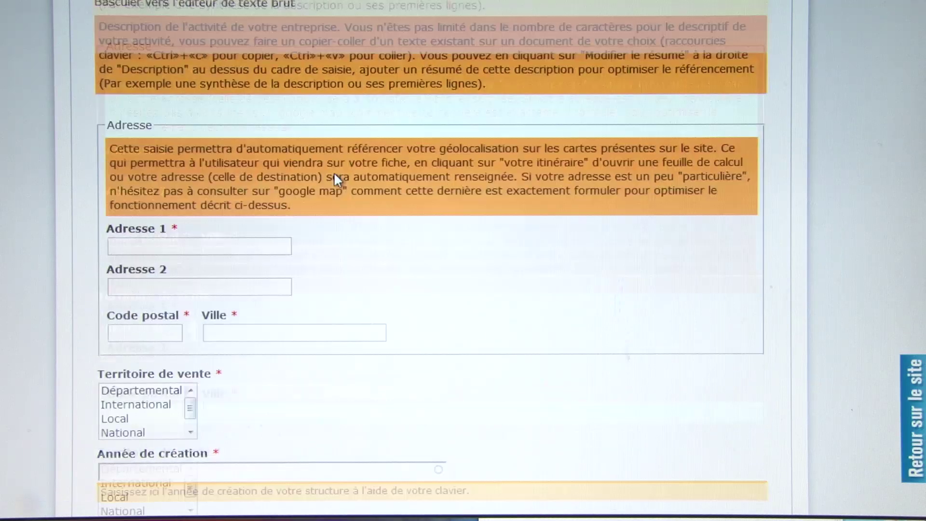
{"action": "scroll", "coordinate": [336, 181], "scroll_direction": "up", "scroll_amount": 5}
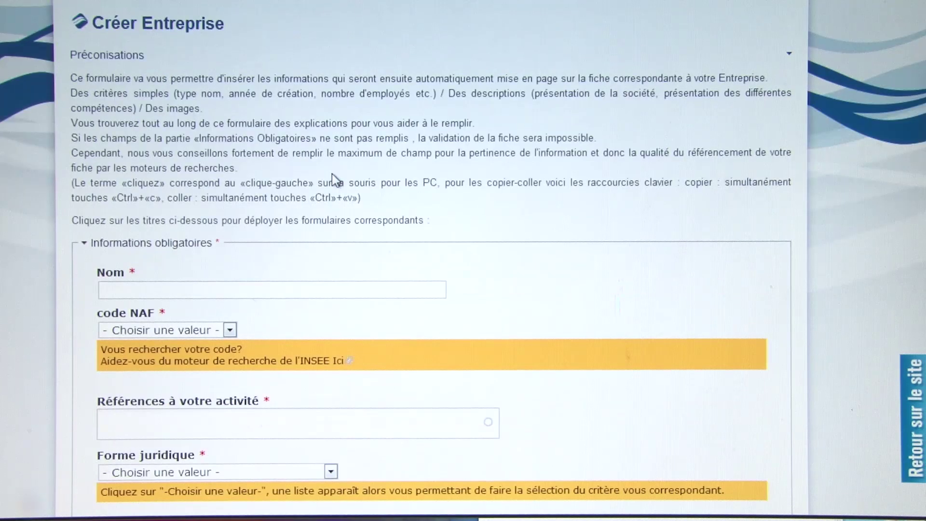
{"action": "scroll", "coordinate": [318, 179], "scroll_direction": "down", "scroll_amount": 2}
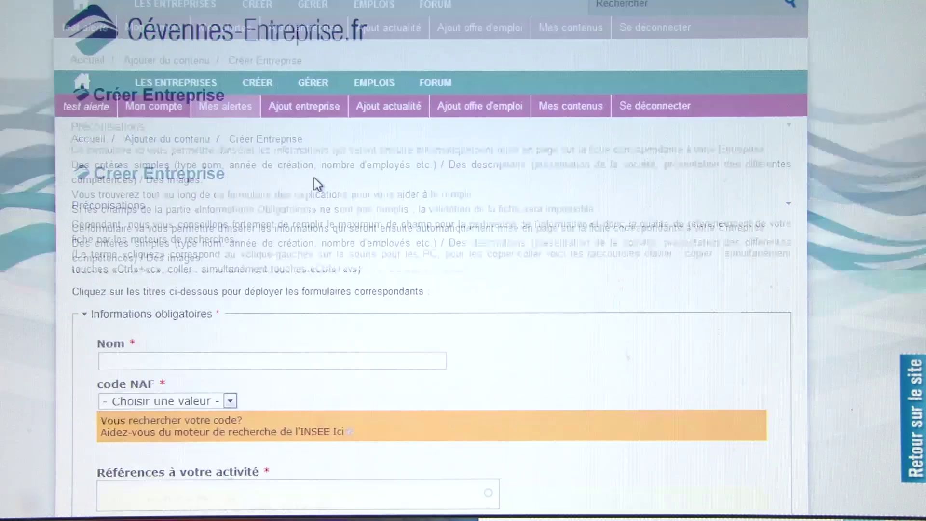
{"action": "left_click", "coordinate": [192, 314]}
{"action": "scroll", "coordinate": [399, 306], "scroll_direction": "down", "scroll_amount": 2}
{"action": "scroll", "coordinate": [393, 294], "scroll_direction": "up", "scroll_amount": 4}
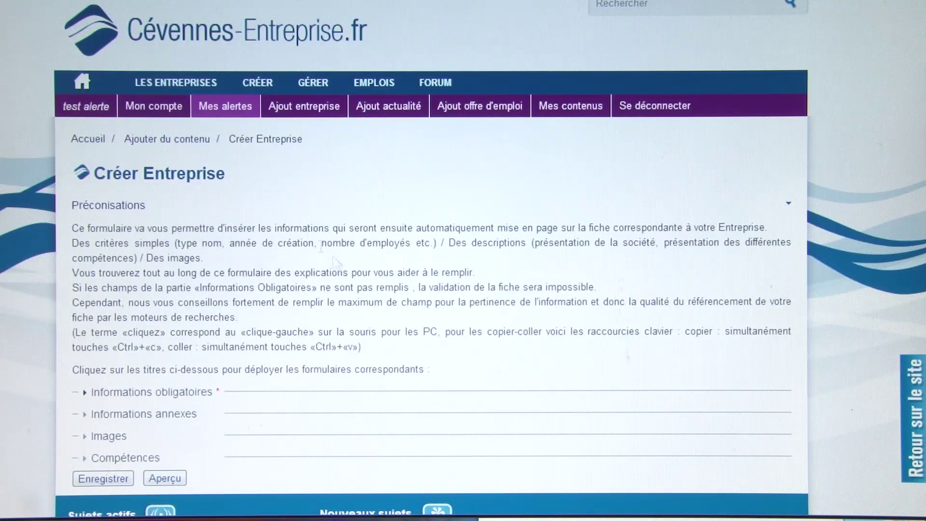
- Look through the Ajout actualité company news form
{"action": "left_click", "coordinate": [398, 116]}
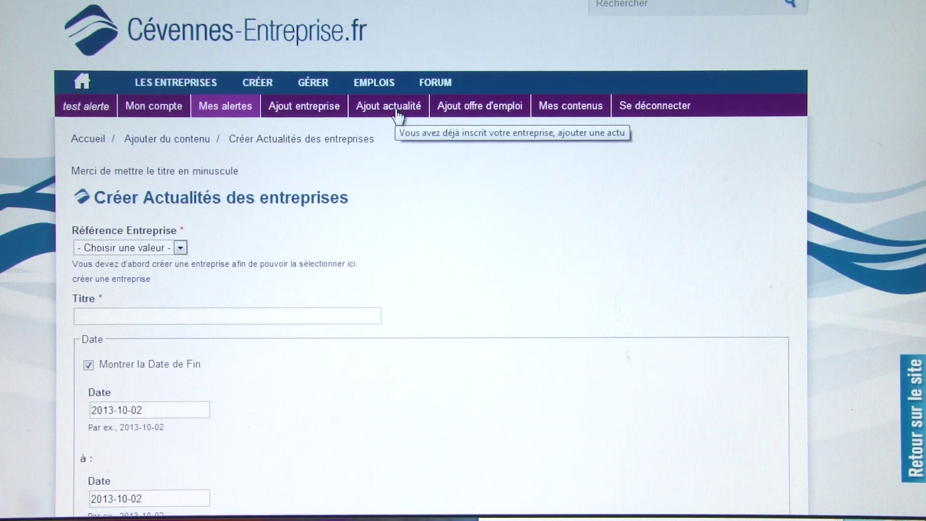
{"action": "scroll", "coordinate": [426, 178], "scroll_direction": "down", "scroll_amount": 2}
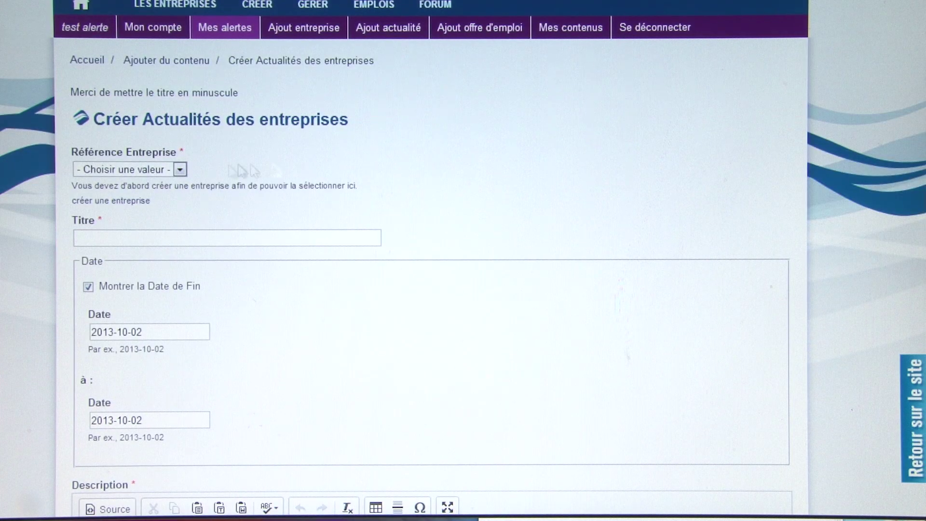
{"action": "scroll", "coordinate": [256, 176], "scroll_direction": "down", "scroll_amount": 6}
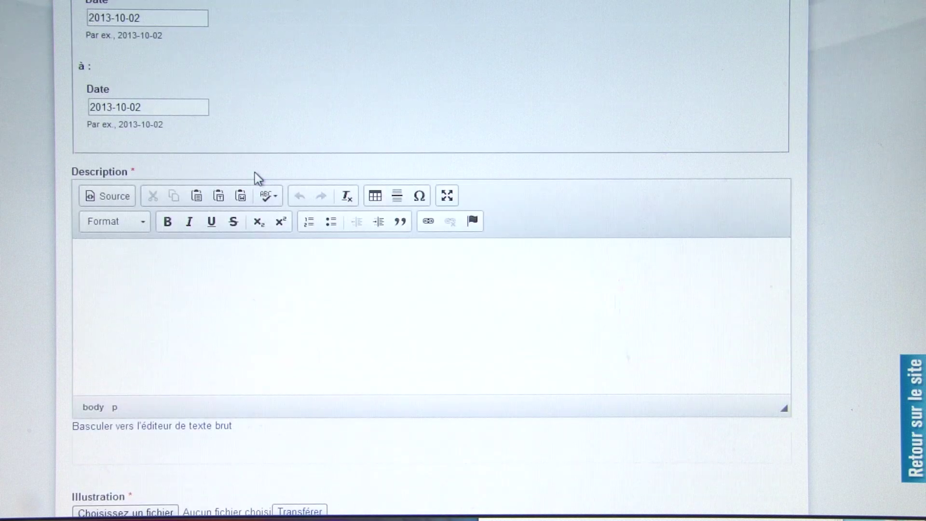
{"action": "scroll", "coordinate": [393, 304], "scroll_direction": "up", "scroll_amount": 8}
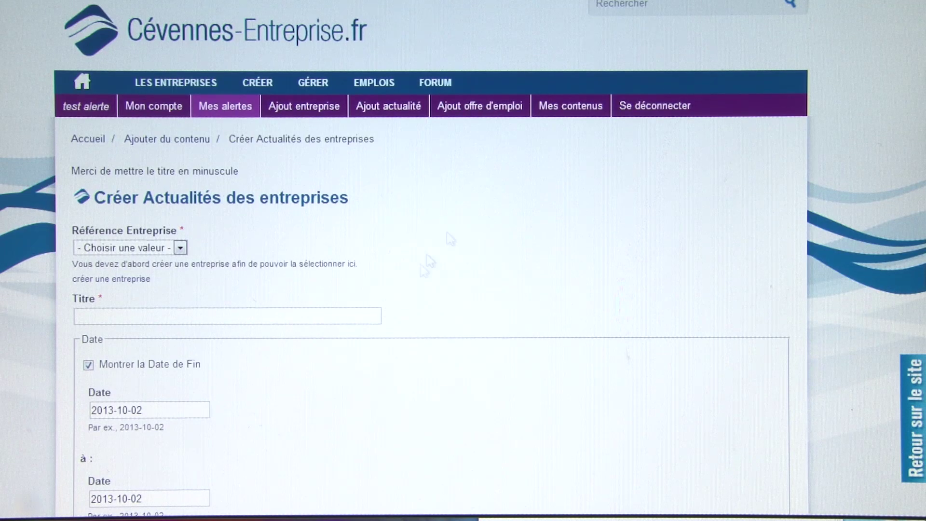
- Bring up the Ajout offre d'emploi job-offer form and scroll through its empty fields
{"action": "left_click", "coordinate": [492, 115]}
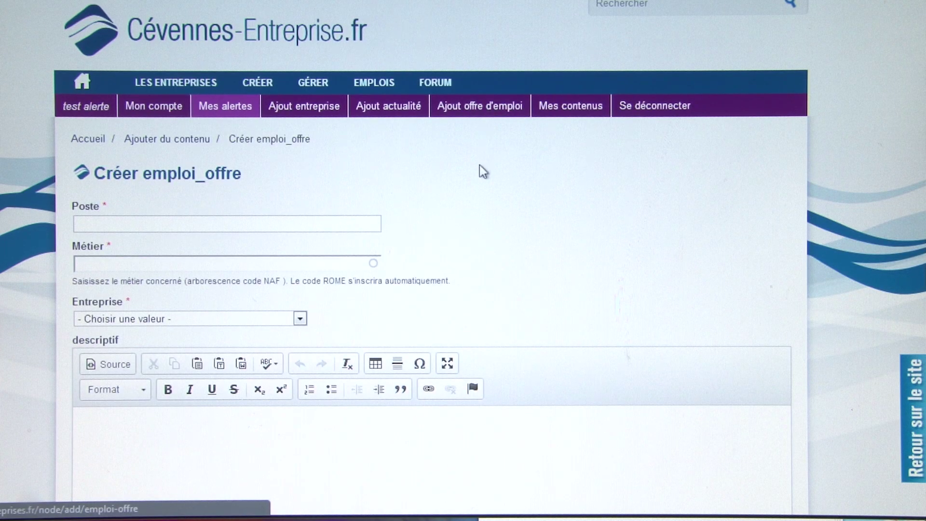
{"action": "scroll", "coordinate": [483, 171], "scroll_direction": "down", "scroll_amount": 2}
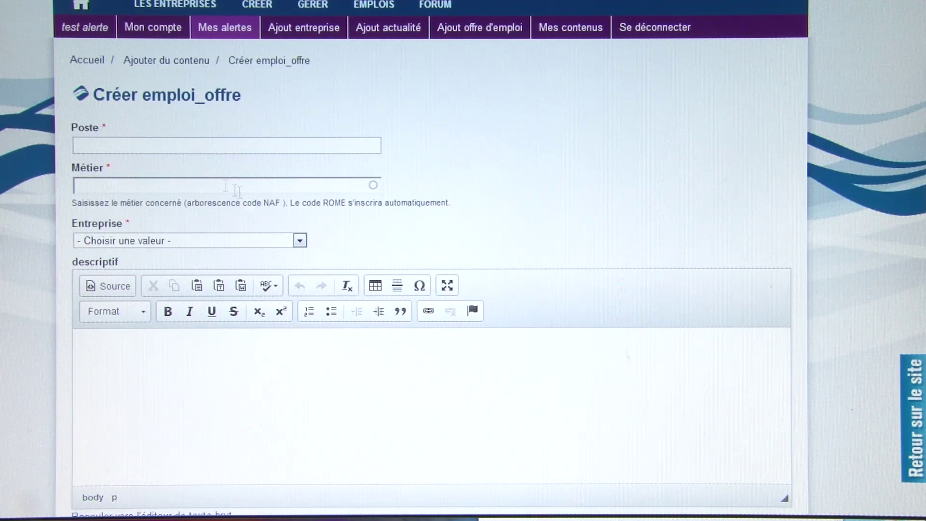
{"action": "scroll", "coordinate": [371, 361], "scroll_direction": "down", "scroll_amount": 6}
{"action": "scroll", "coordinate": [371, 358], "scroll_direction": "up", "scroll_amount": 8}
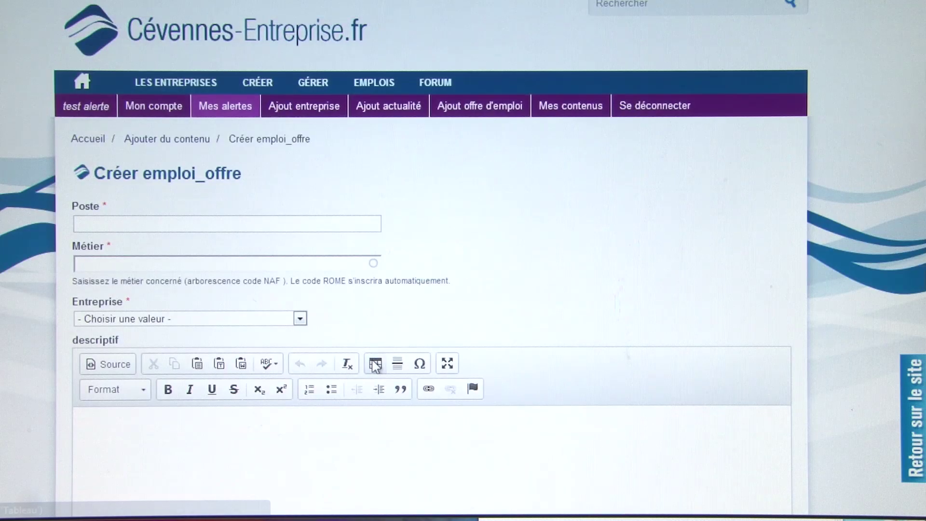
- Browse the Mes contenus page, then log out and dismiss the Connexion utilisateur panel
{"action": "left_click", "coordinate": [579, 114]}
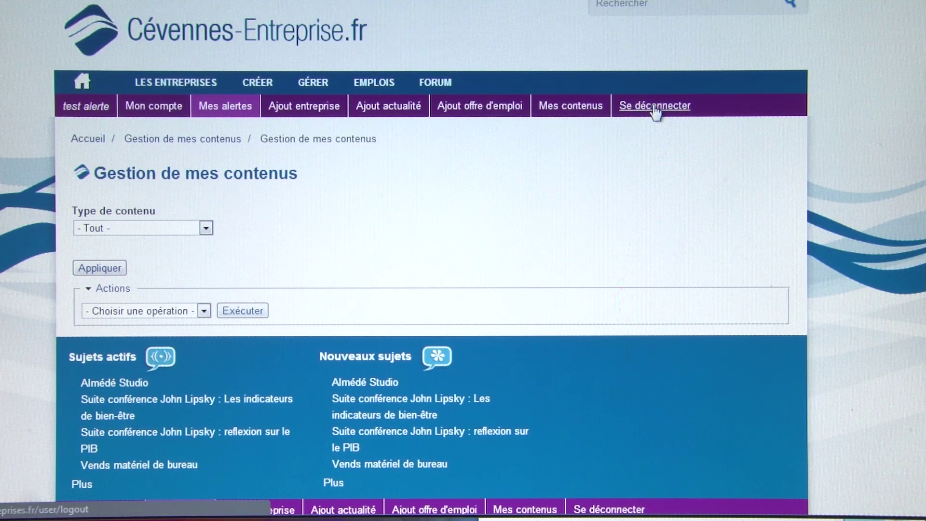
{"action": "scroll", "coordinate": [654, 109], "scroll_direction": "down", "scroll_amount": 2}
{"action": "scroll", "coordinate": [653, 109], "scroll_direction": "up", "scroll_amount": 2}
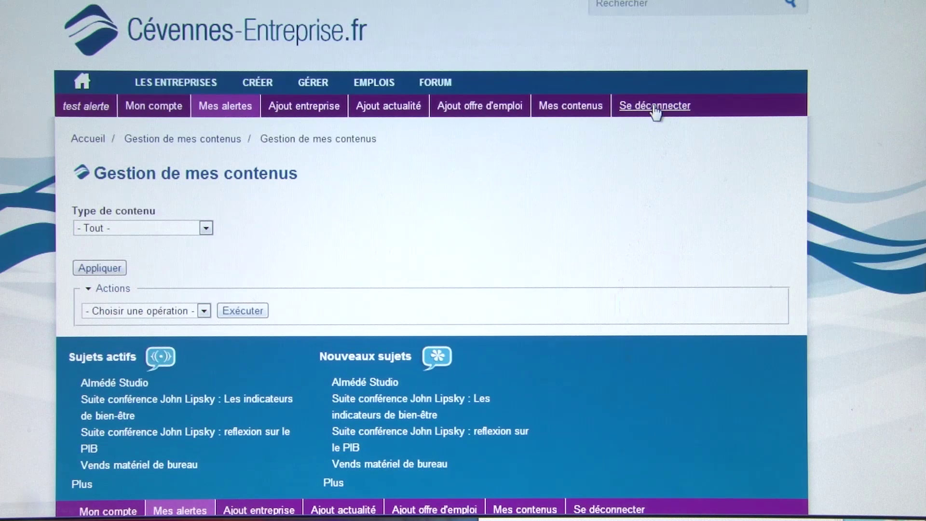
{"action": "left_click", "coordinate": [654, 111]}
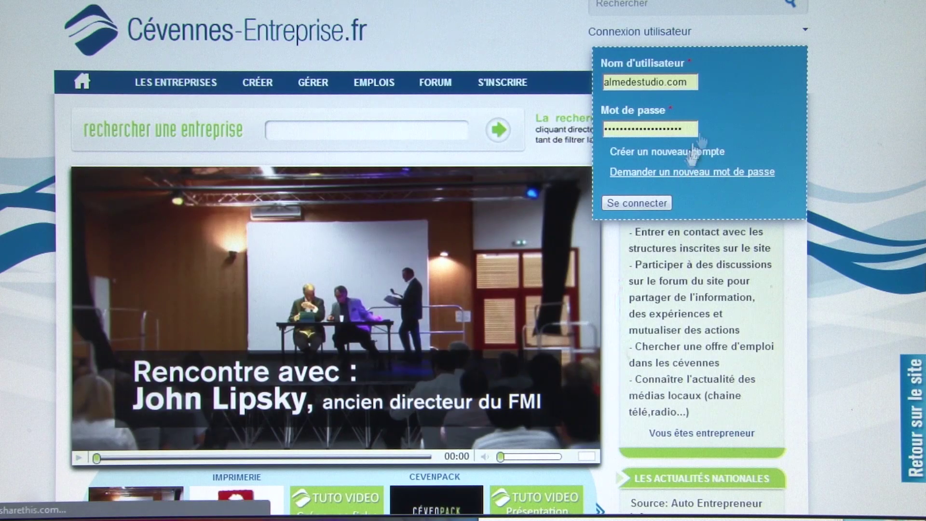
{"action": "left_click", "coordinate": [672, 36]}
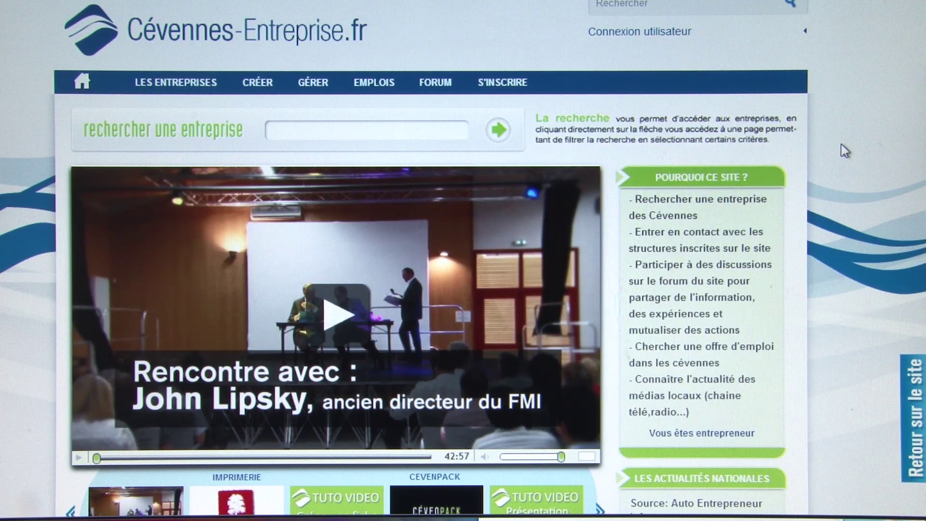